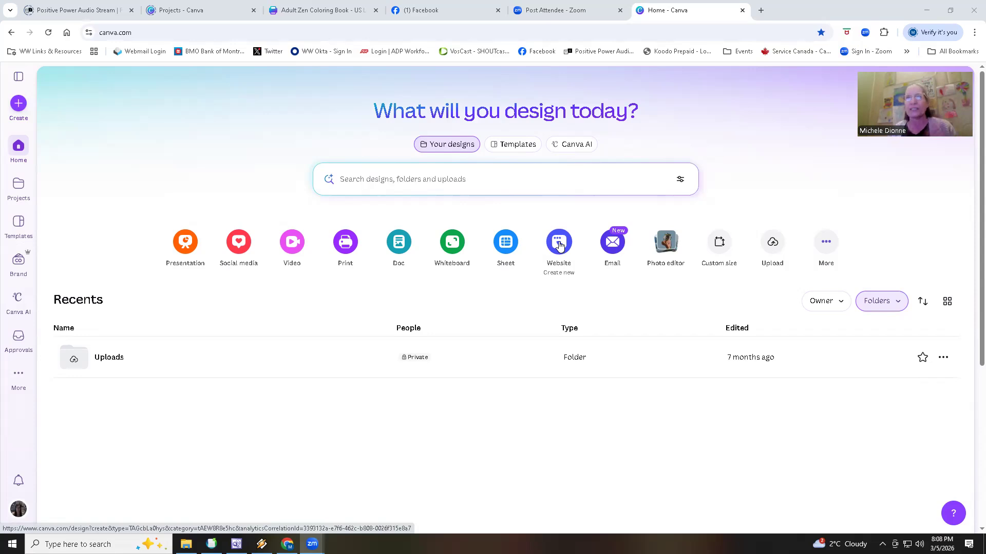
# Create a new blank social media design in the Facebook Post (Landscape) format
pyautogui.click(239, 253)
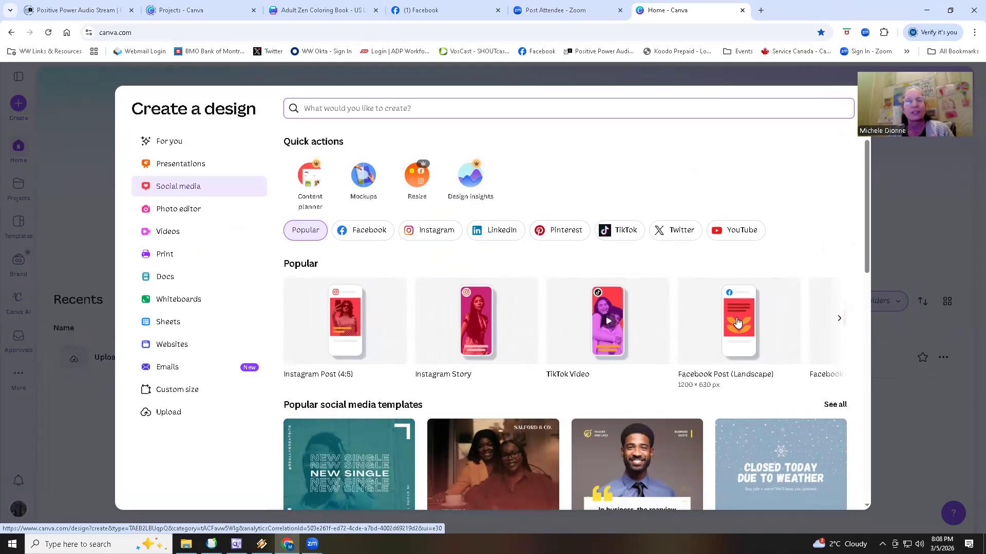
pyautogui.click(737, 322)
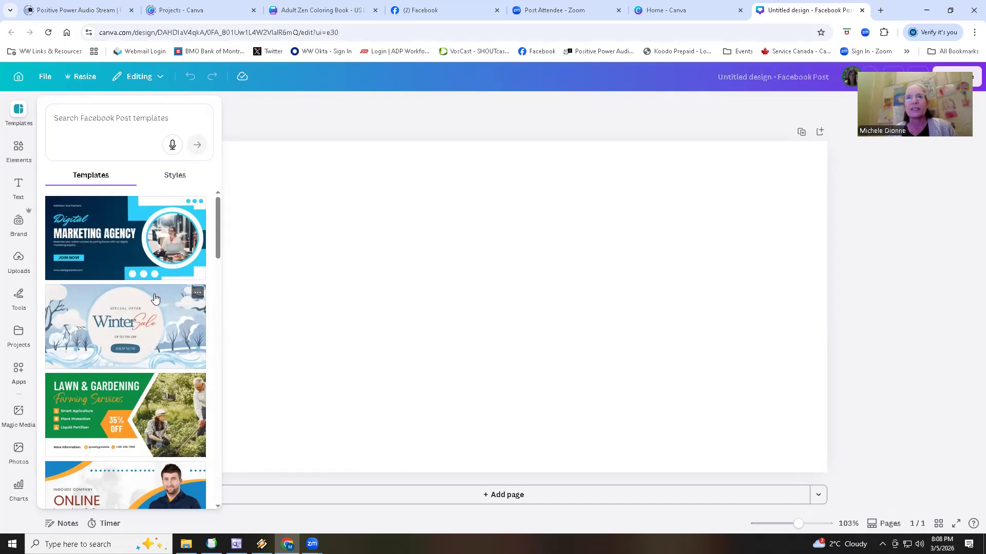
# Look through the Facebook Post templates and the available elements, text options and drawing tools
pyautogui.scroll(-1, 156, 298)
pyautogui.scroll(-5, 156, 298)
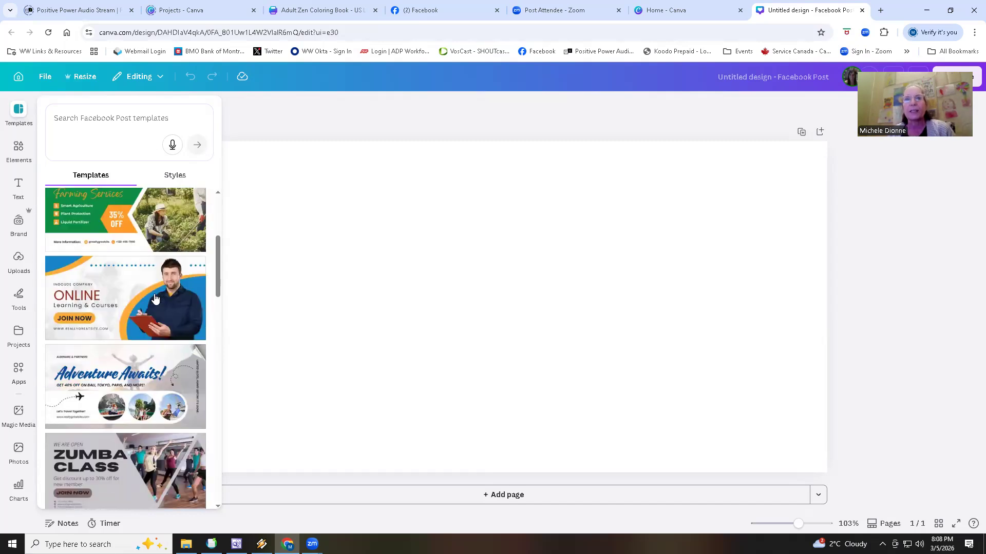
pyautogui.scroll(-2, 156, 298)
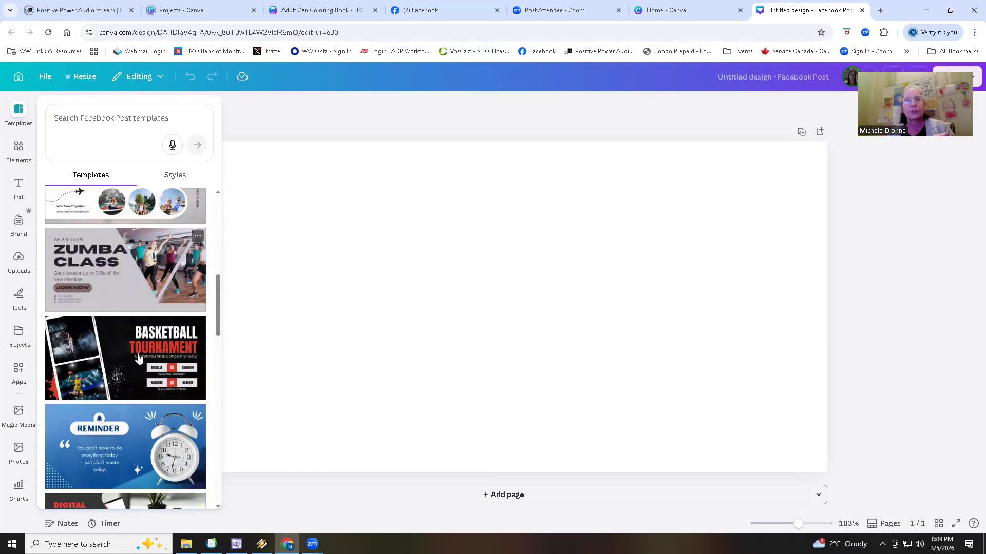
pyautogui.scroll(10, 130, 353)
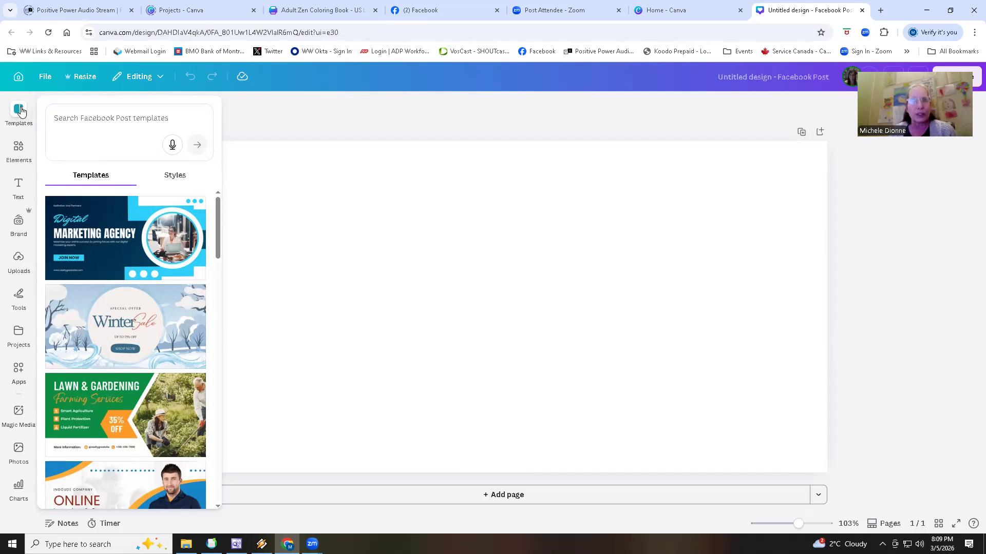
pyautogui.click(20, 150)
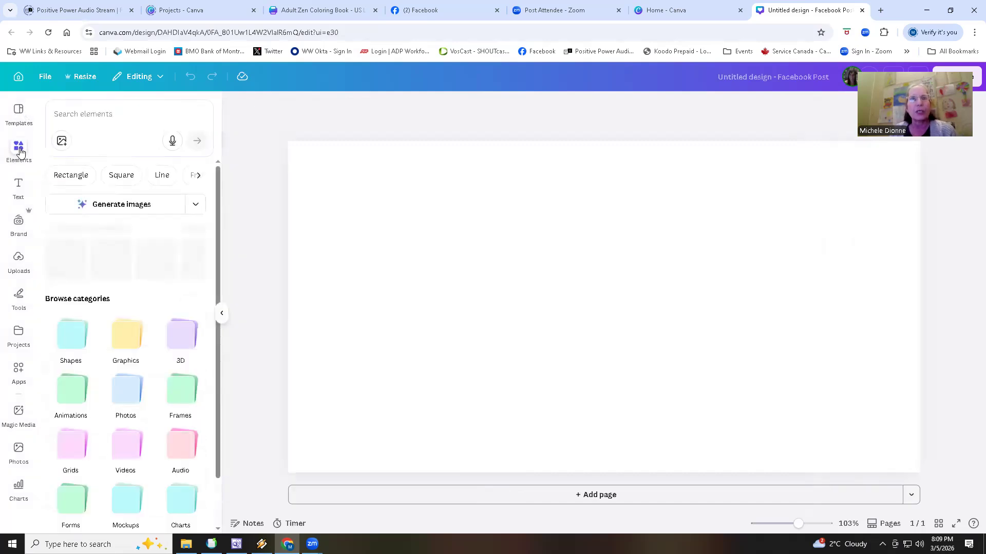
pyautogui.click(20, 189)
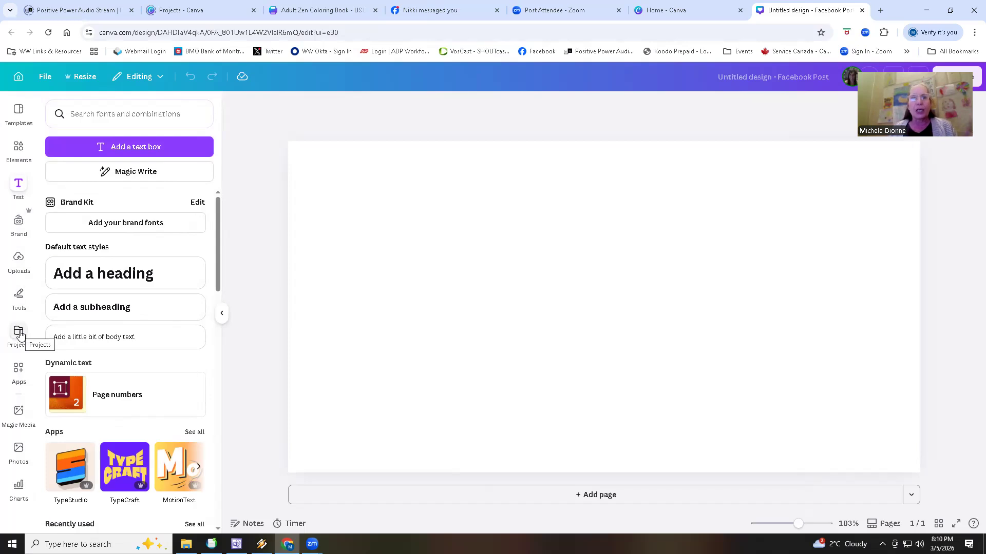
pyautogui.click(19, 300)
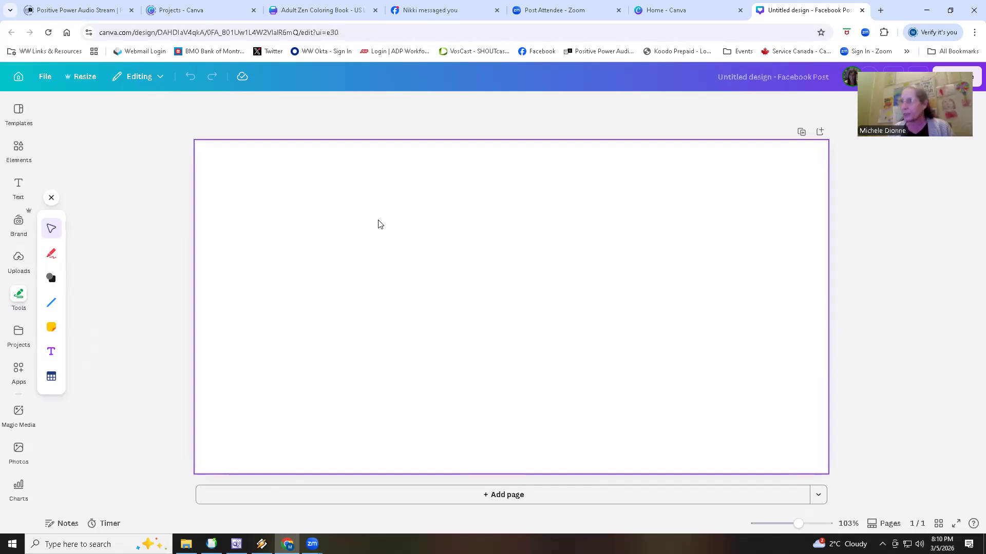
# Name the design "Sample Template"
pyautogui.click(754, 79)
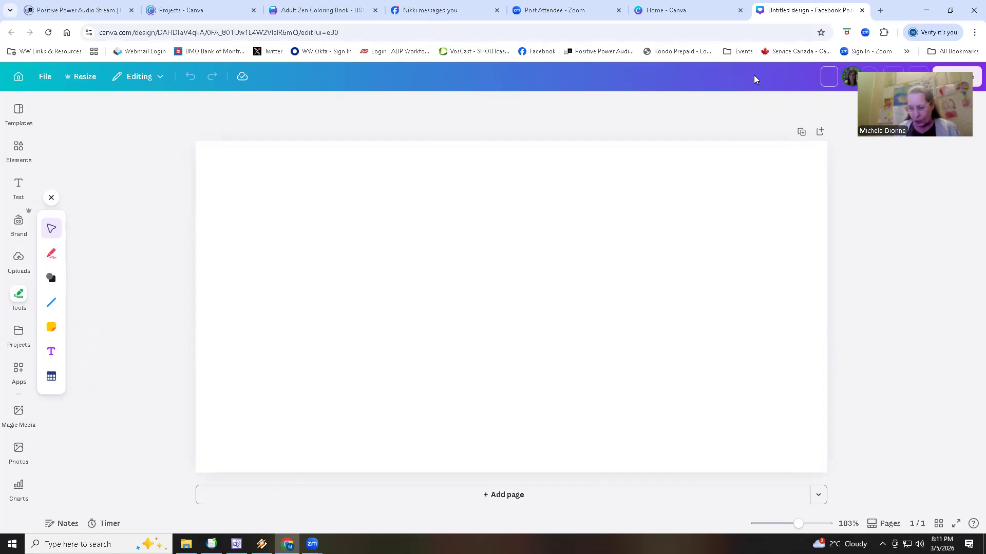
pyautogui.write('s')
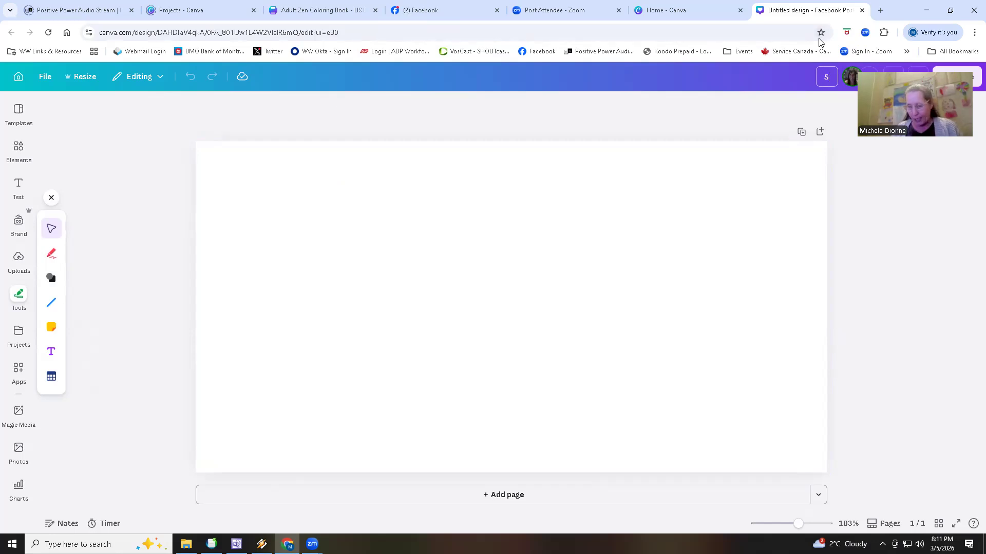
pyautogui.write('amp')
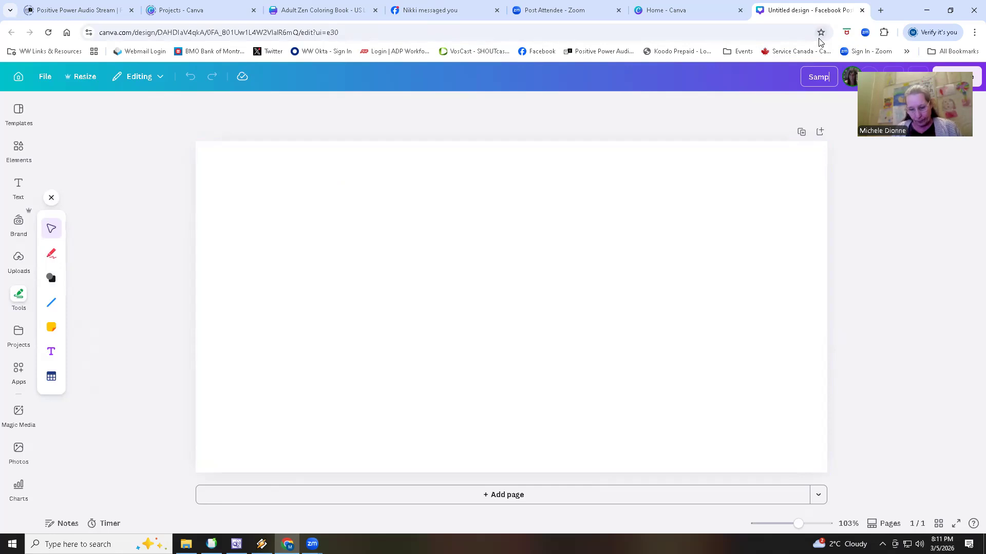
pyautogui.write('le Template')
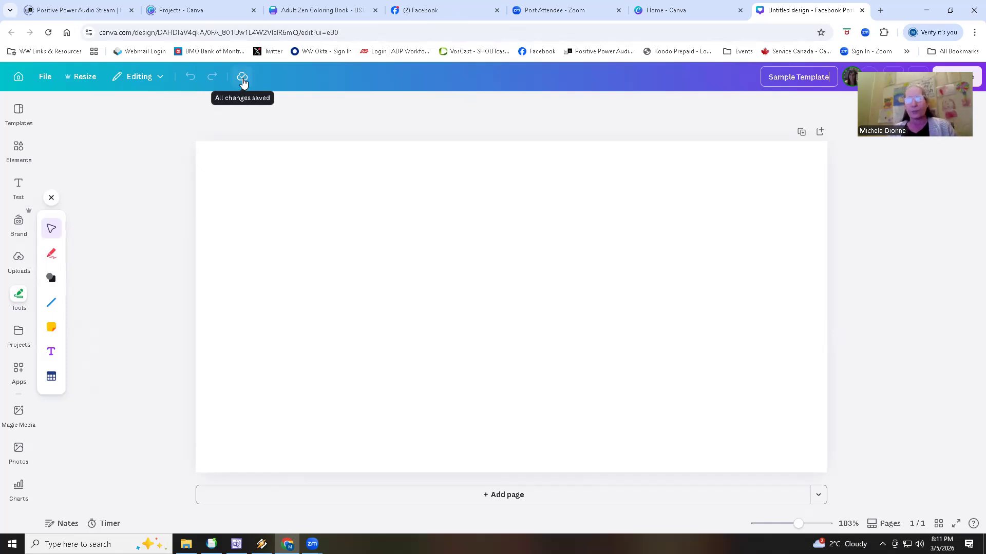
pyautogui.click(639, 452)
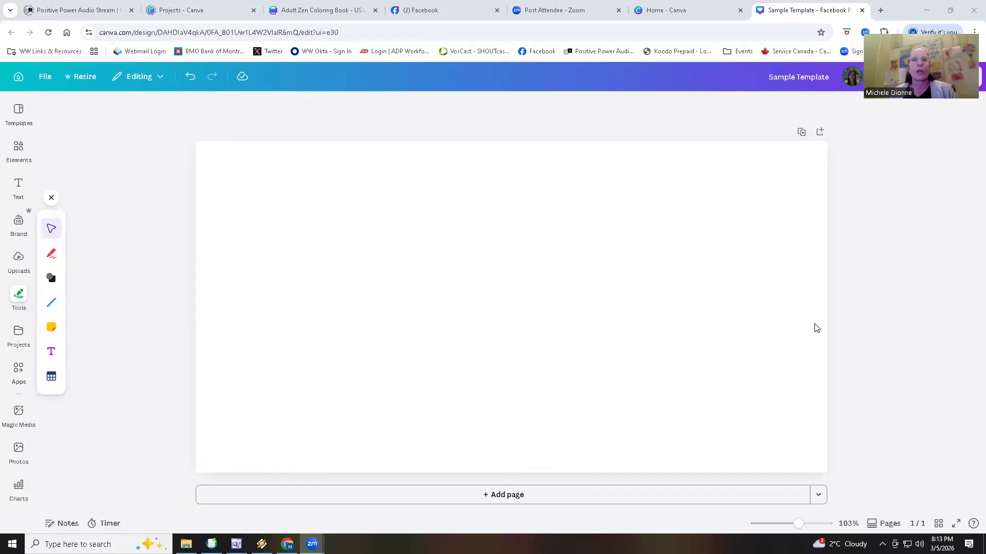
# Add a body text box, a subheading and a heading in the default text styles to the blank page
pyautogui.click(507, 291)
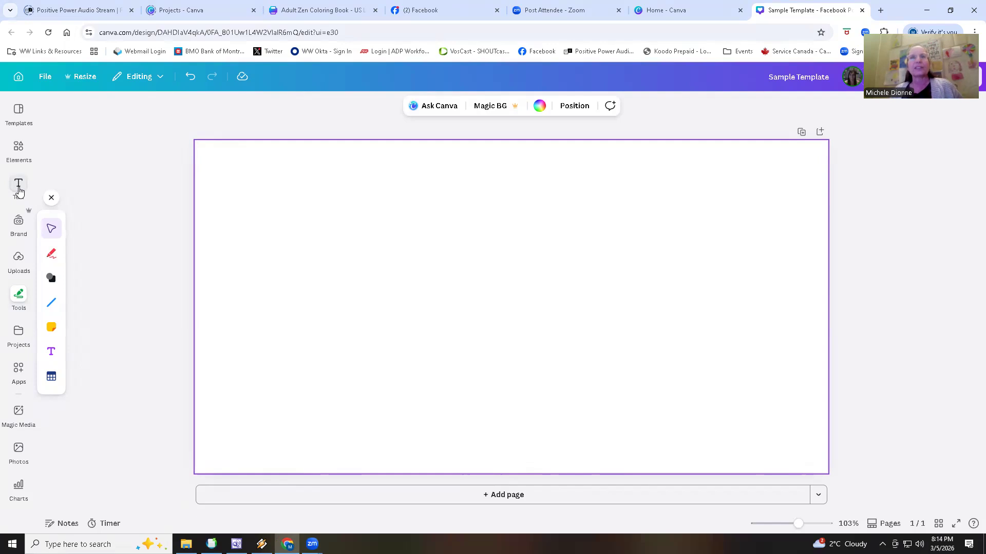
pyautogui.click(19, 190)
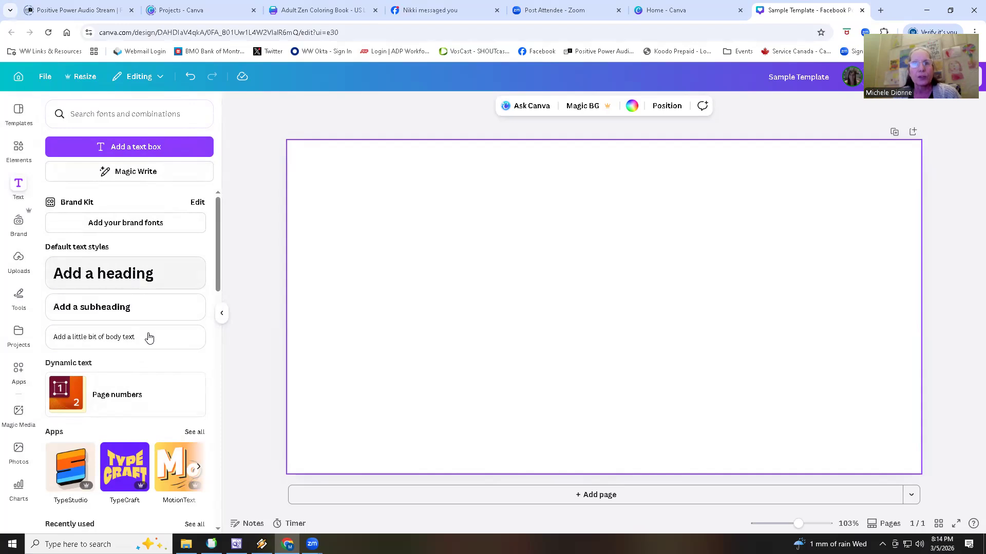
pyautogui.click(146, 345)
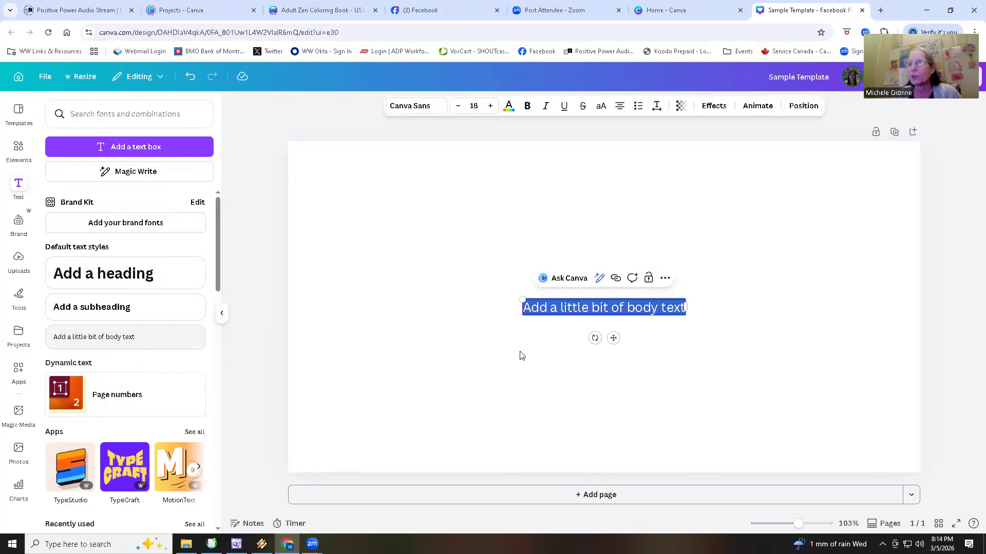
pyautogui.click(157, 315)
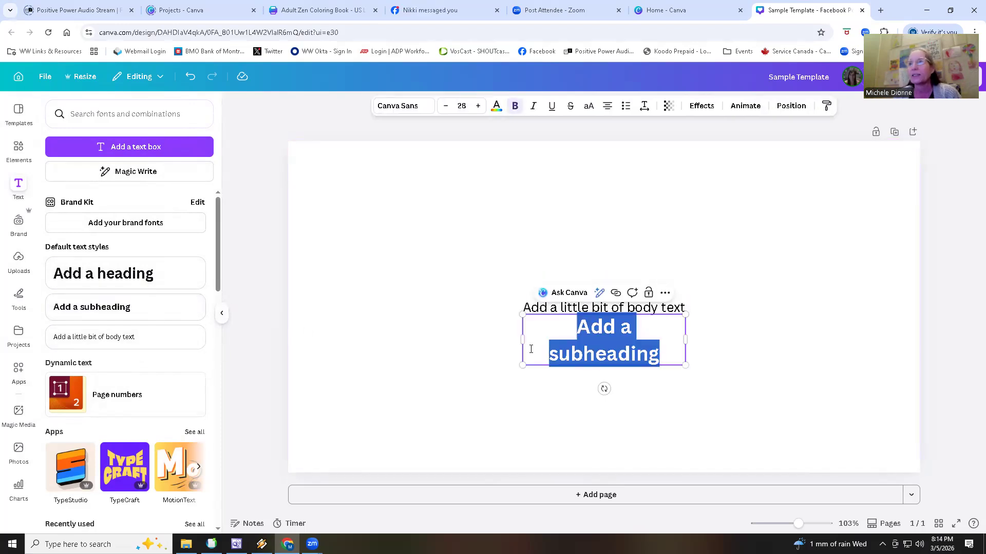
pyautogui.click(142, 284)
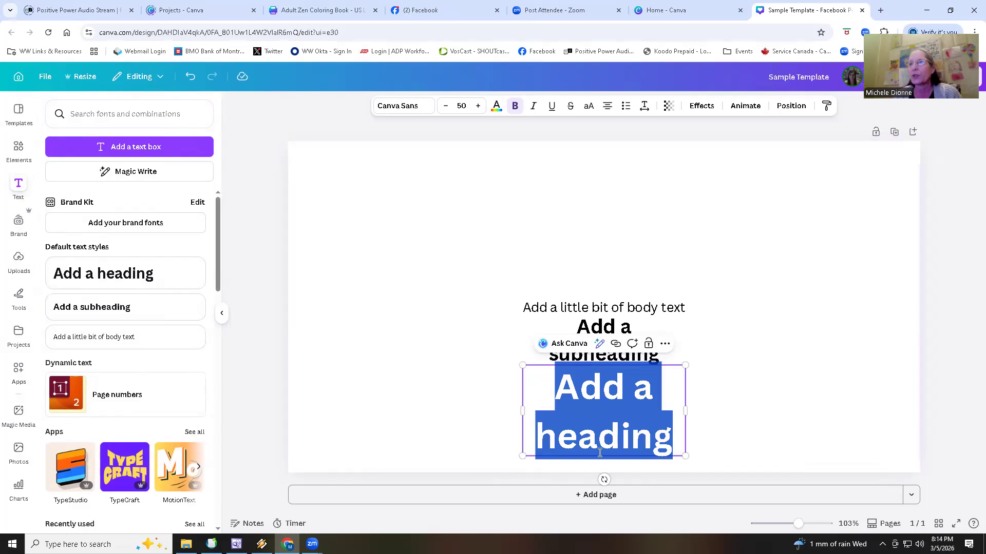
# Move the heading above the body text and shrink it to font size 33
pyautogui.click(631, 389)
pyautogui.moveTo(624, 433); pyautogui.dragTo(639, 379)
pyautogui.click(733, 439)
pyautogui.moveTo(655, 418); pyautogui.dragTo(539, 254)
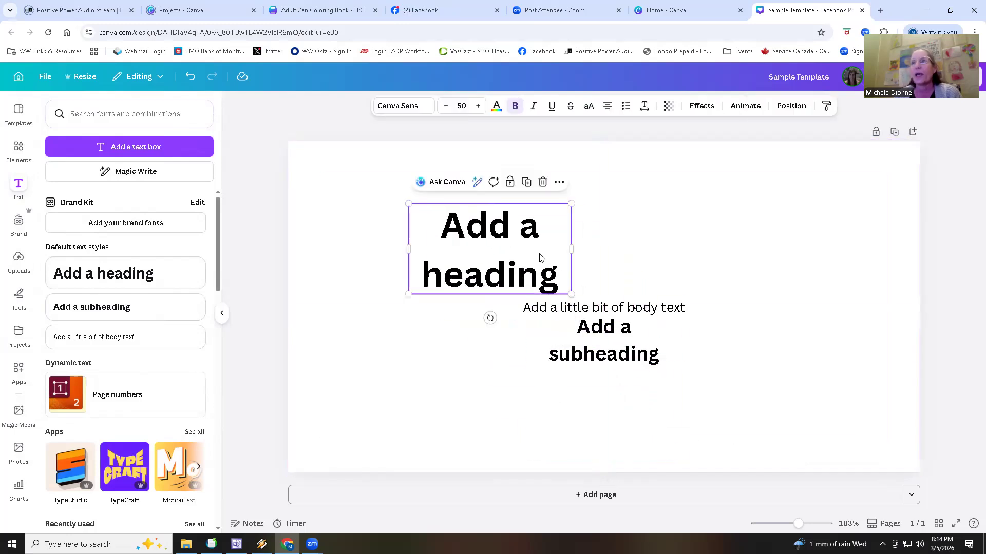
pyautogui.moveTo(571, 204); pyautogui.dragTo(518, 236)
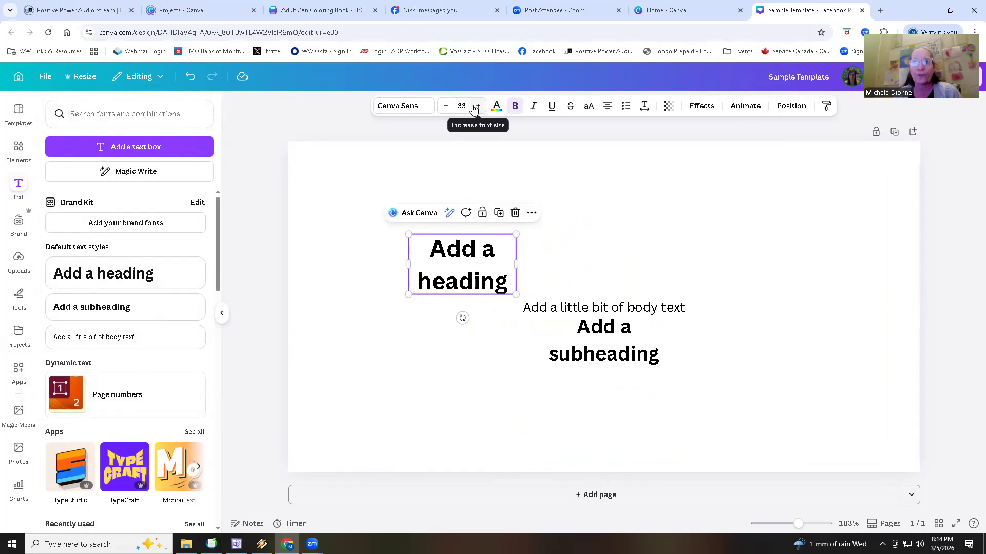
# Delete the heading and the subheading from the page, keeping the body text
pyautogui.doubleClick(463, 272)
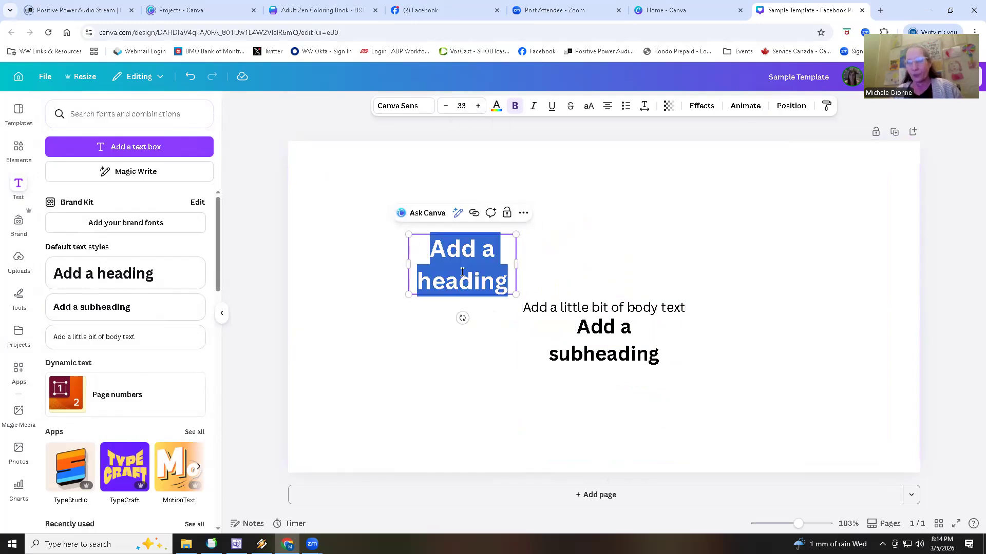
pyautogui.press('BackSpace')
pyautogui.click(460, 275)
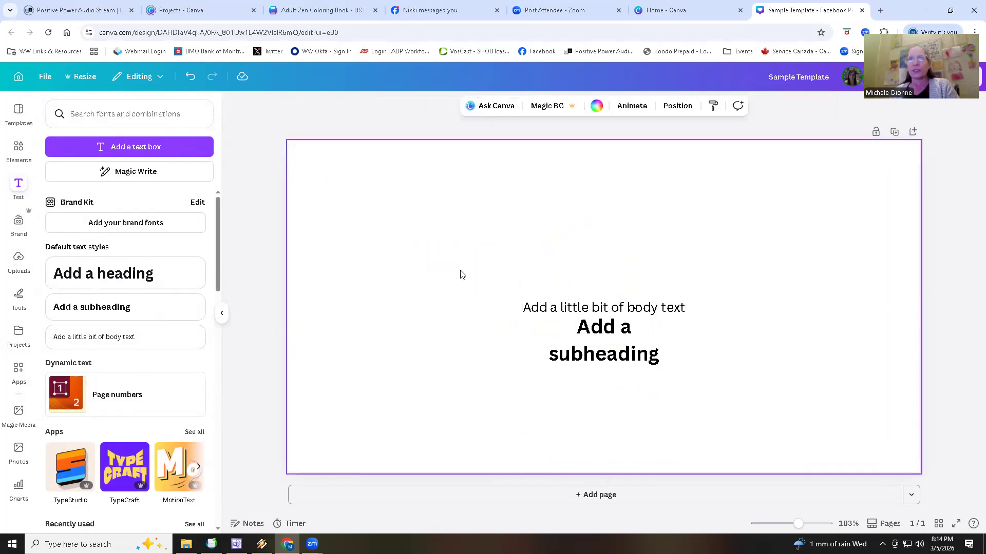
pyautogui.click(620, 362)
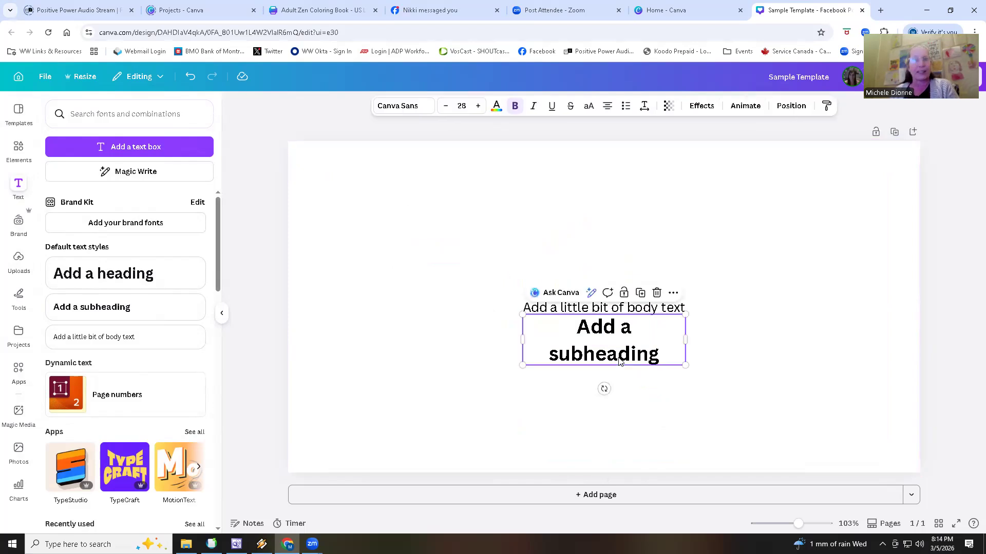
pyautogui.press('Delete')
pyautogui.click(659, 389)
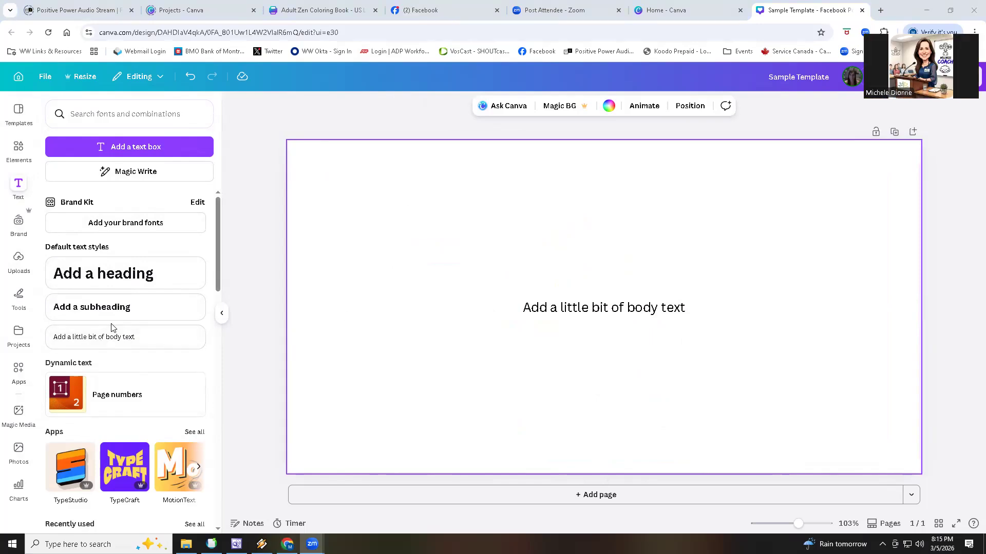
# Browse the font combinations and add the recently used "Custom Paint" one to the page
pyautogui.scroll(-3, 109, 333)
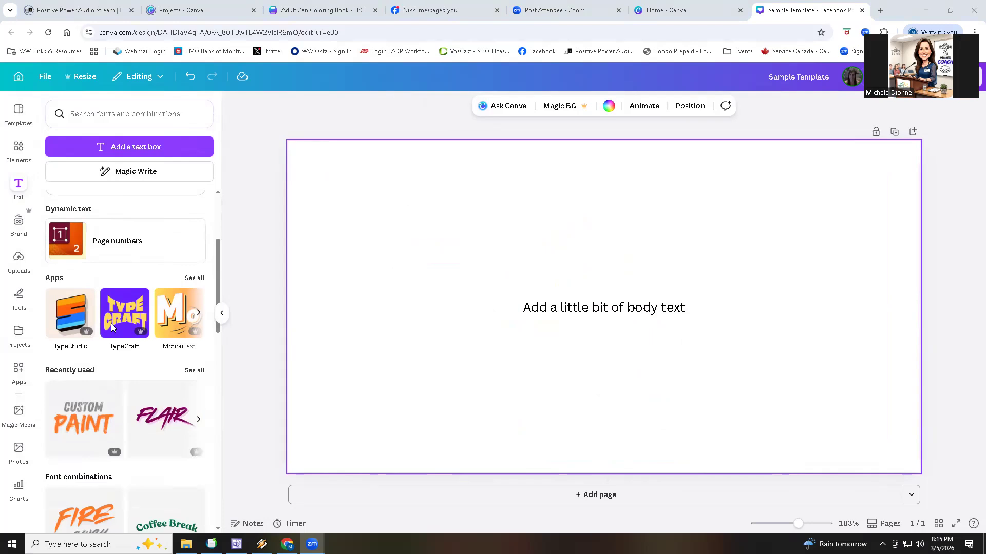
pyautogui.scroll(-2, 110, 324)
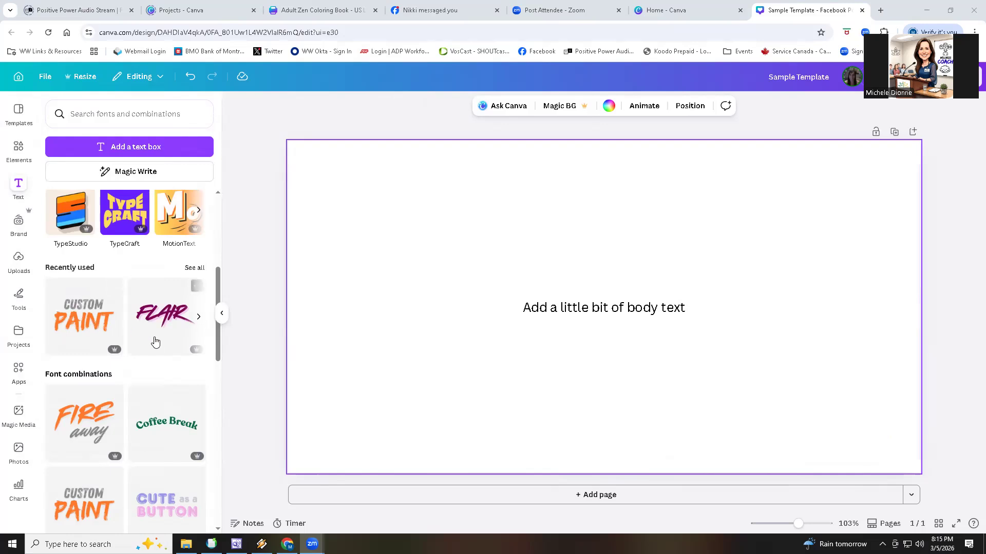
pyautogui.scroll(-1, 155, 343)
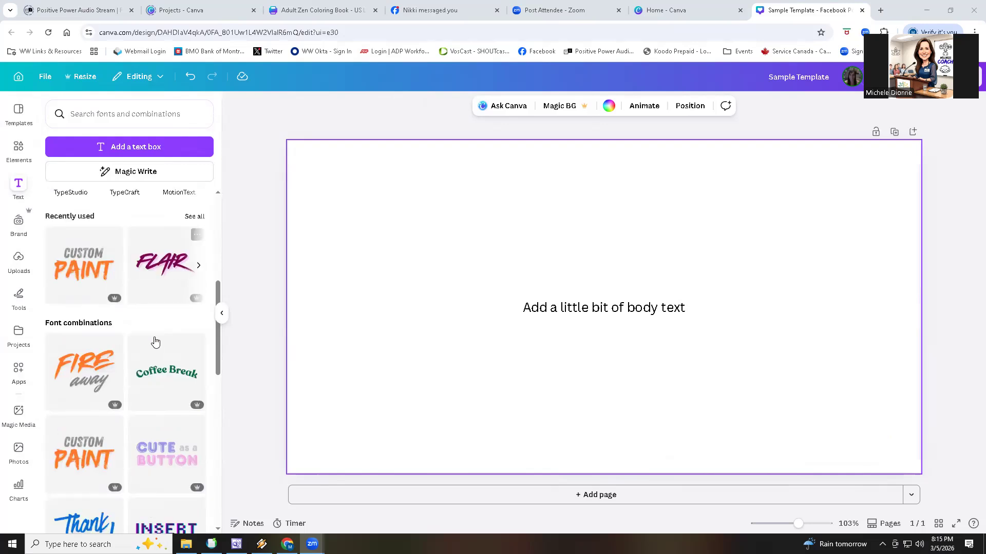
pyautogui.scroll(-1, 156, 342)
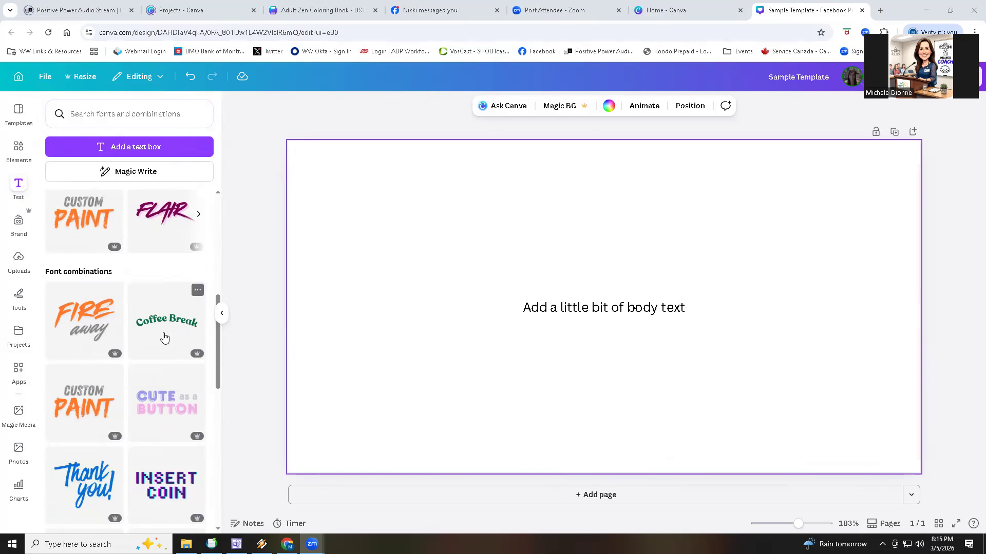
pyautogui.scroll(-4, 164, 337)
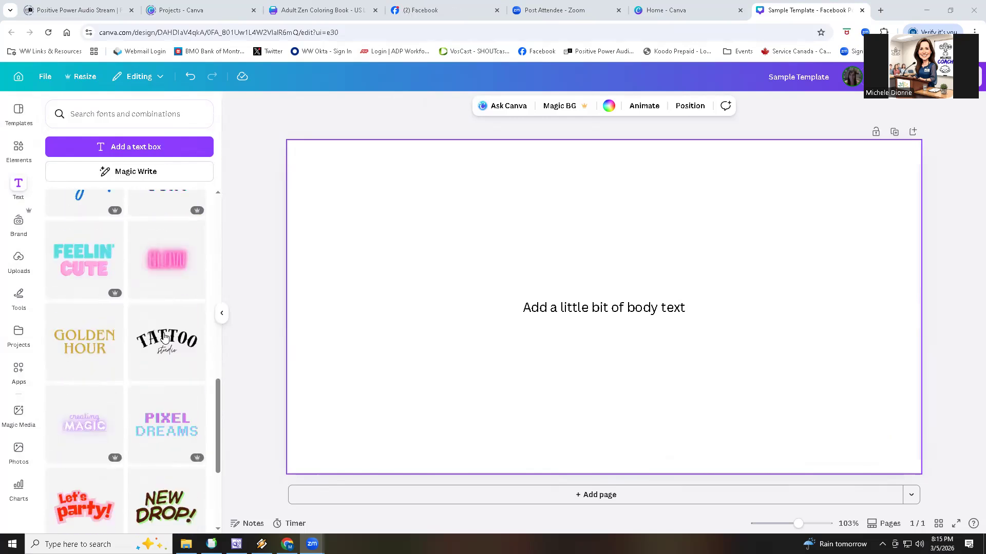
pyautogui.scroll(-2, 164, 336)
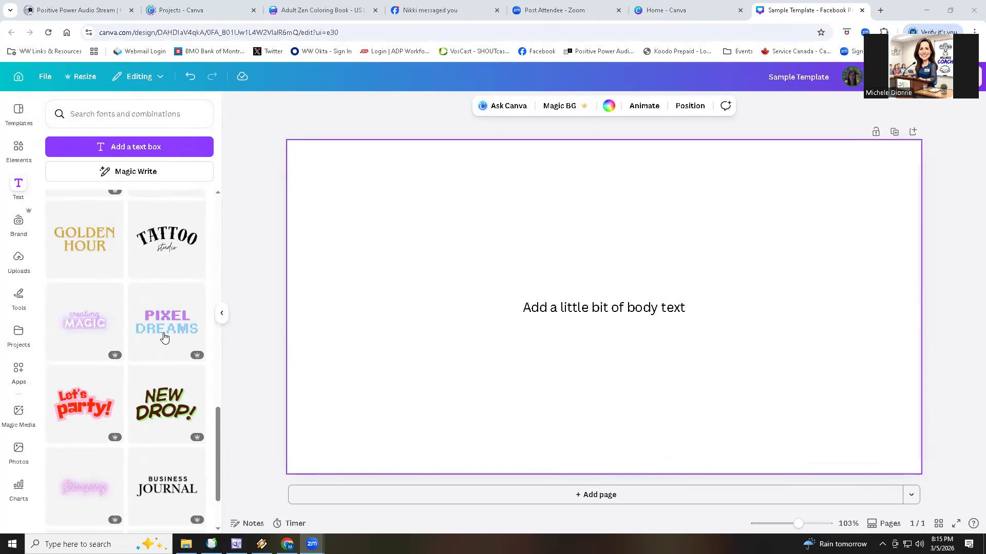
pyautogui.scroll(5, 164, 337)
pyautogui.scroll(3, 164, 336)
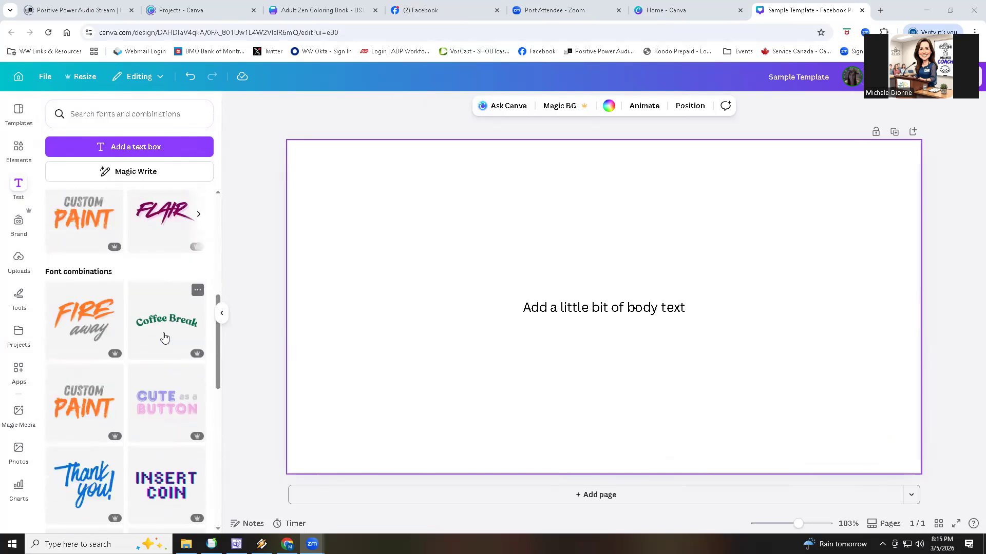
pyautogui.scroll(1, 164, 337)
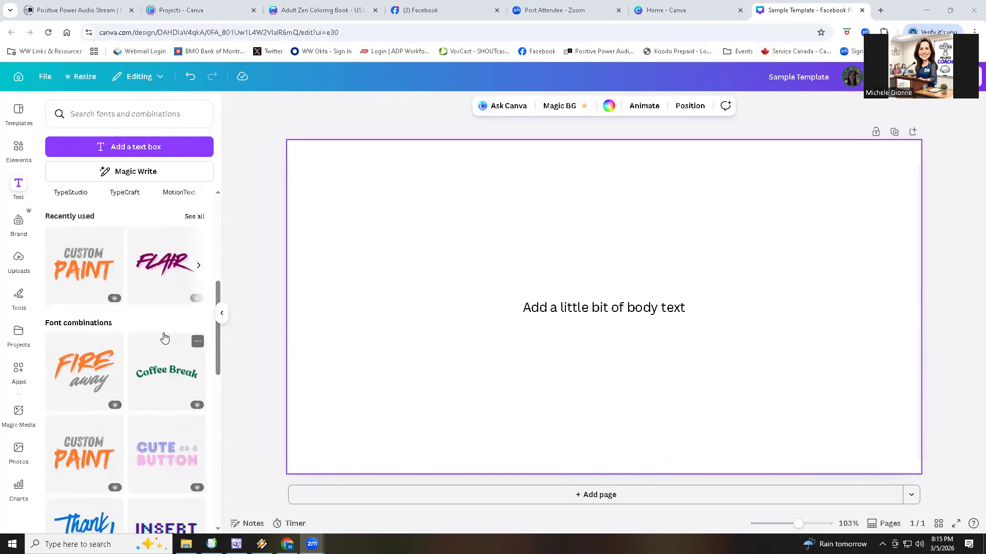
pyautogui.click(72, 268)
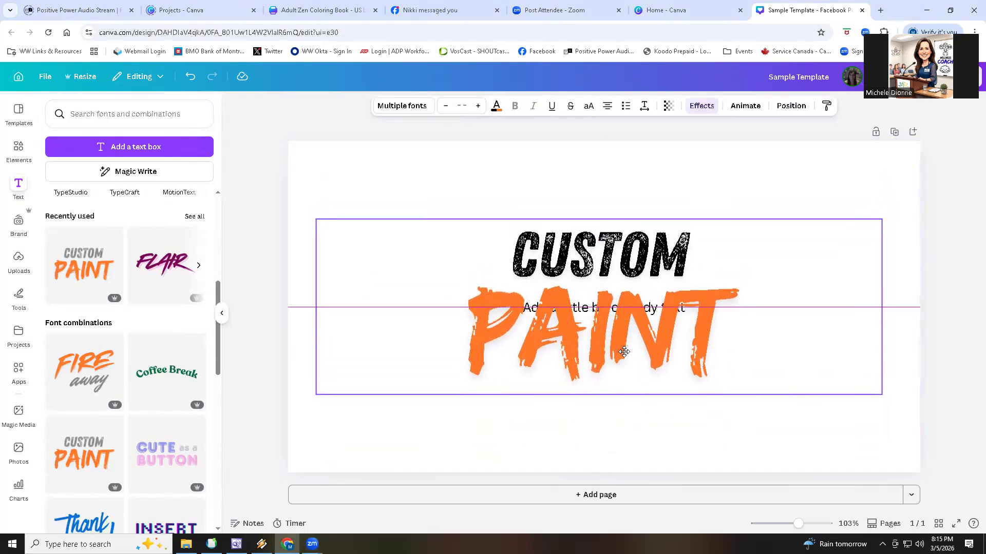
# Delete the body text behind the "Custom Paint" group and reposition the group around the middle of the page
pyautogui.moveTo(656, 354)
pyautogui.mouseDown()
pyautogui.moveTo(655, 320)
pyautogui.moveTo(667, 418)
pyautogui.moveTo(586, 280)
pyautogui.moveTo(613, 223)
pyautogui.moveTo(627, 252)
pyautogui.moveTo(631, 233)
pyautogui.mouseUp()
pyautogui.moveTo(663, 308); pyautogui.dragTo(662, 454)
pyautogui.press('Delete')
pyautogui.click(623, 293)
pyautogui.moveTo(622, 310); pyautogui.dragTo(644, 394)
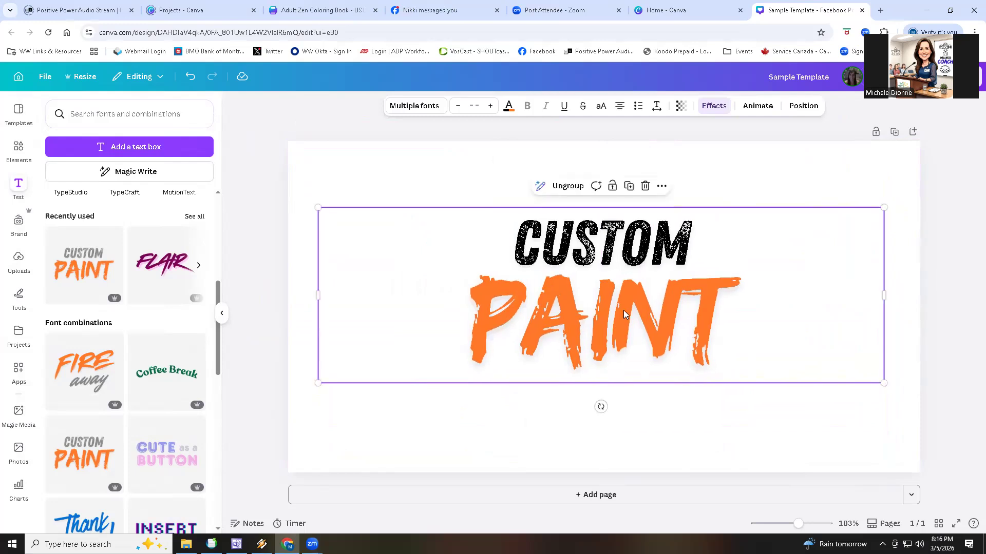
# Change the text colour of the word "CUSTOM" to the bright red from the default solid colours
pyautogui.click(635, 317)
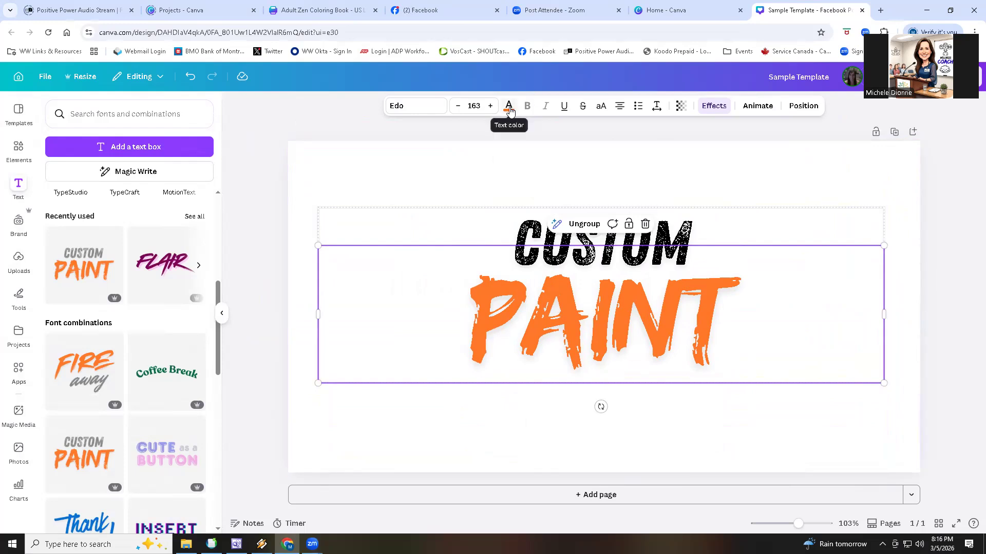
pyautogui.click(591, 238)
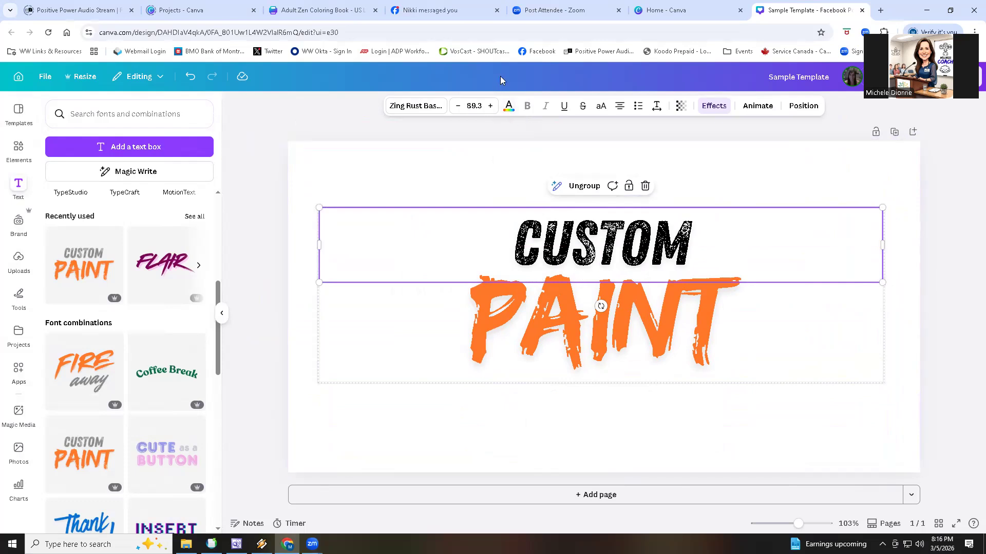
pyautogui.click(510, 111)
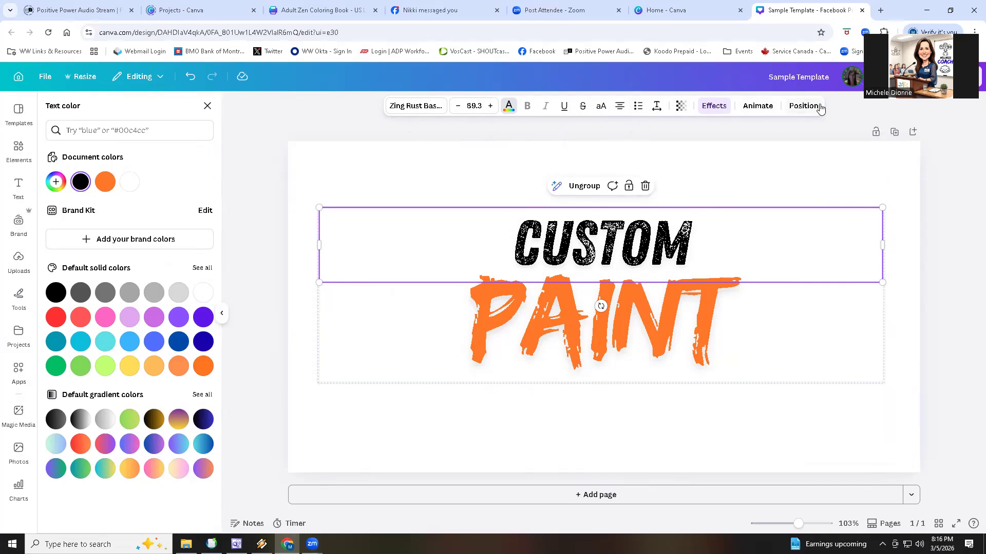
pyautogui.doubleClick(477, 241)
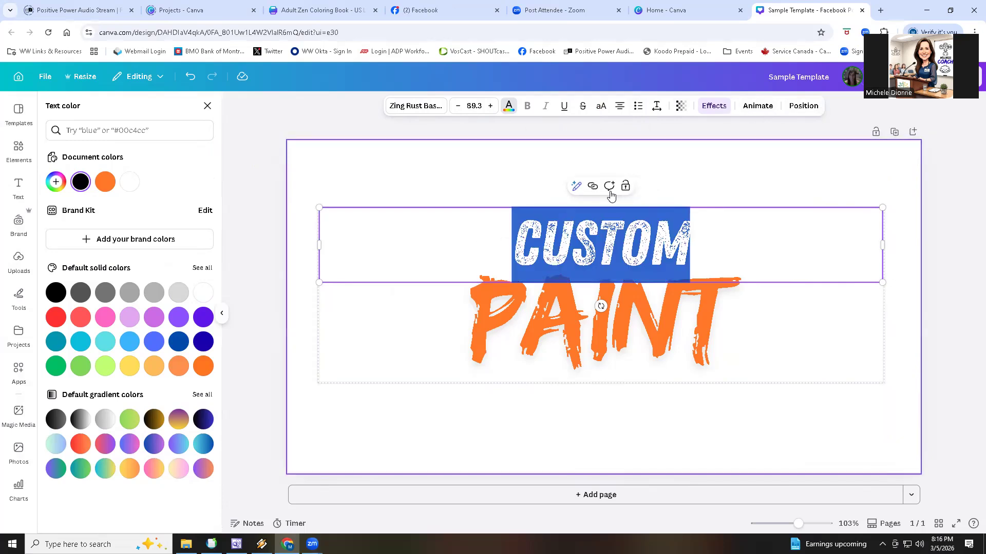
pyautogui.click(484, 229)
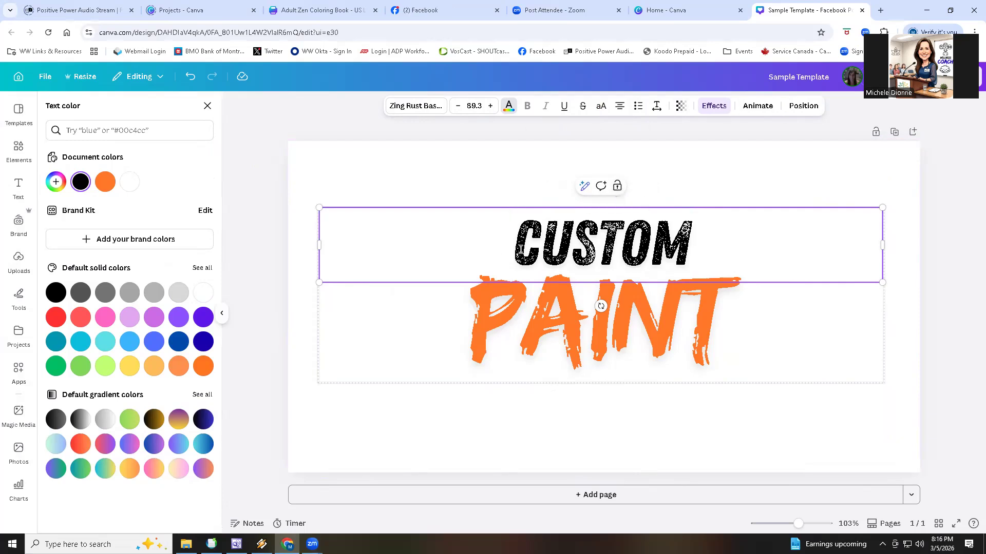
pyautogui.hotkey('shift', 'Right')
pyautogui.hotkey('shift', 'Right')
pyautogui.hotkey('shift', 'Right')
pyautogui.hotkey('shift', 'Right')
pyautogui.hotkey('shift', 'Right')
pyautogui.hotkey('shift', 'Right')
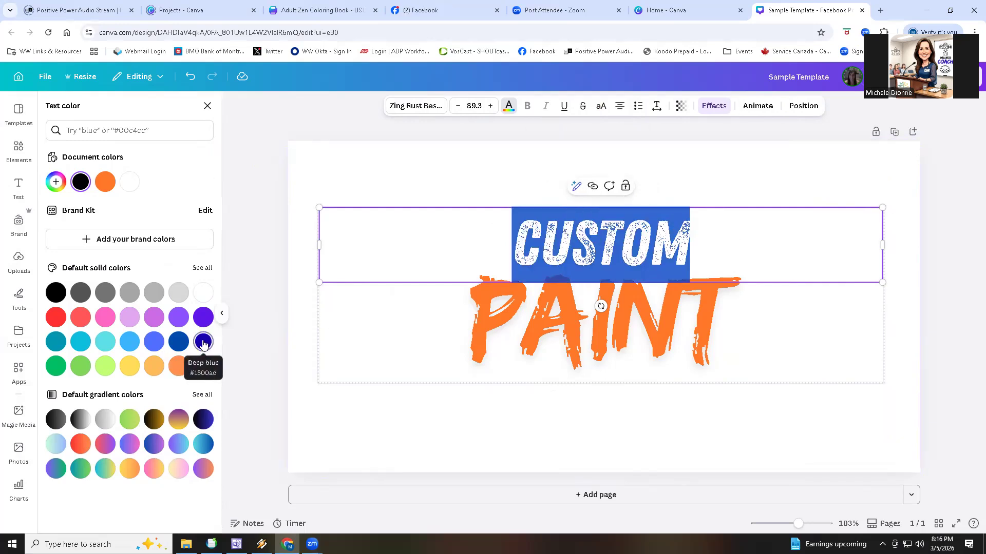
pyautogui.click(56, 317)
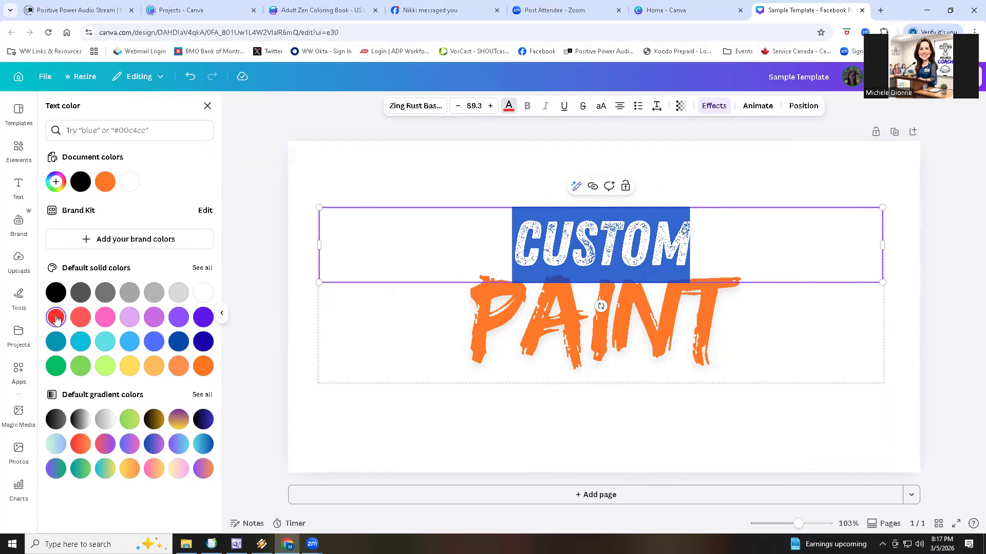
# Change the text colour of the word "PAINT" to black
pyautogui.click(387, 330)
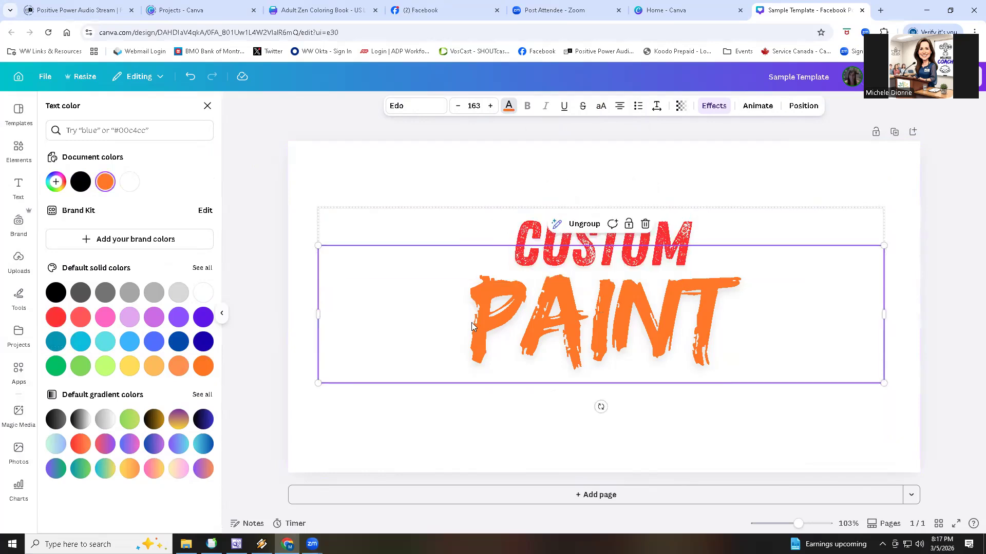
pyautogui.doubleClick(513, 321)
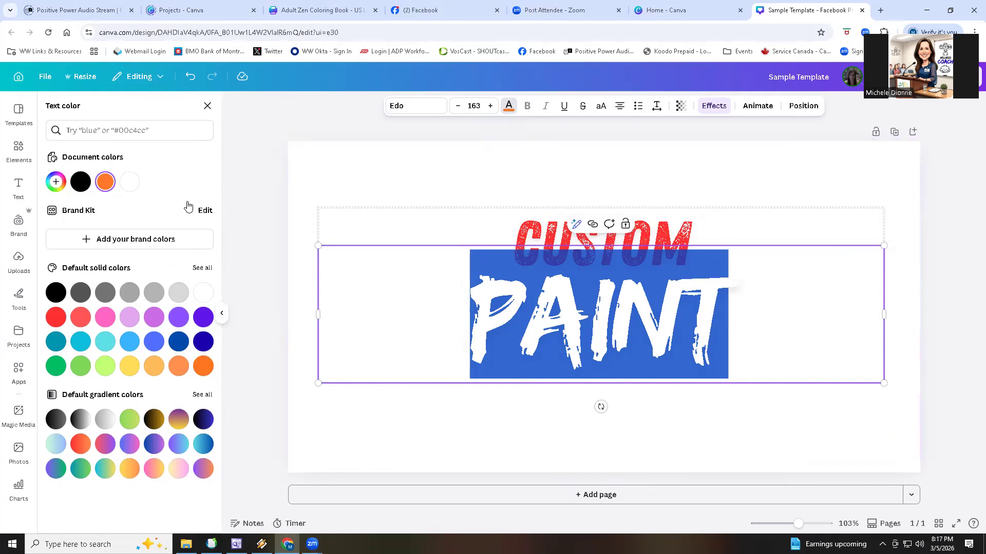
pyautogui.click(56, 293)
pyautogui.click(509, 445)
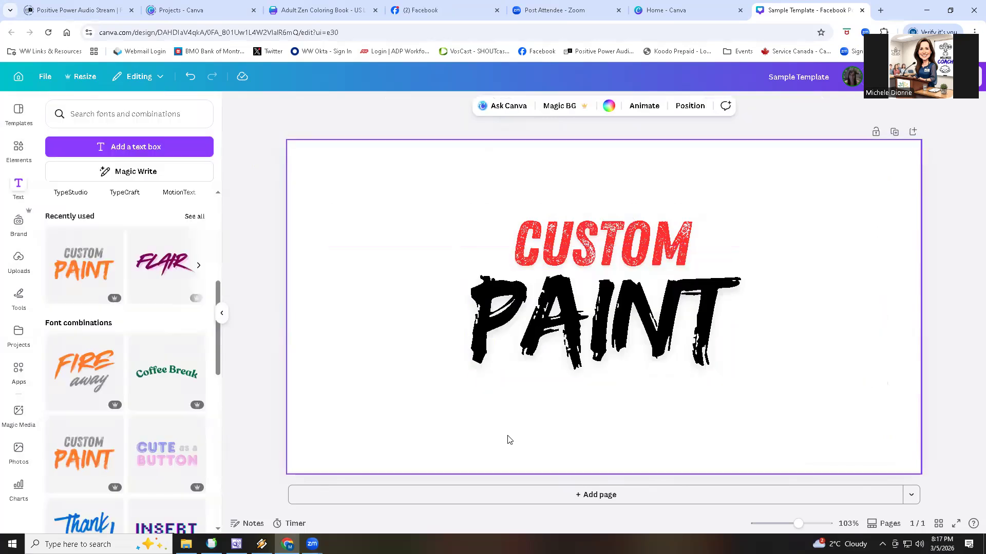
# Shrink the "CUSTOM PAINT" group slightly and ungroup it into two separate text boxes
pyautogui.click(576, 363)
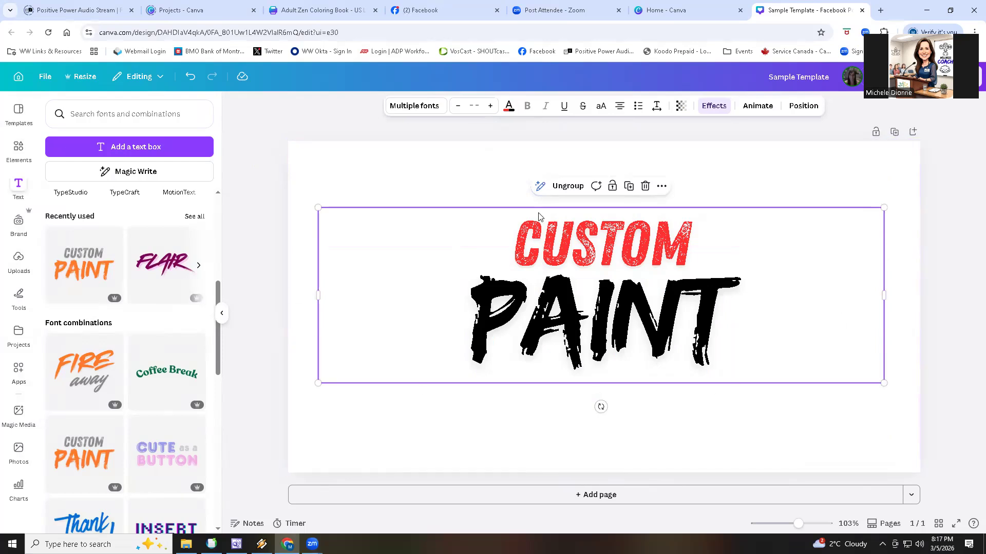
pyautogui.moveTo(318, 208)
pyautogui.mouseDown()
pyautogui.moveTo(484, 260)
pyautogui.moveTo(367, 223)
pyautogui.moveTo(387, 236)
pyautogui.moveTo(474, 257)
pyautogui.moveTo(328, 202)
pyautogui.moveTo(341, 215)
pyautogui.mouseUp()
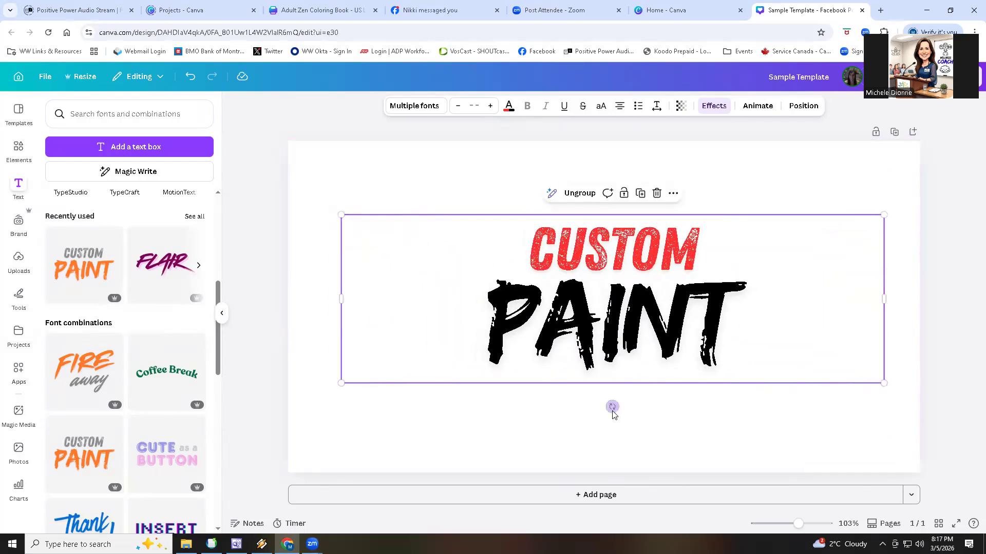
pyautogui.click(573, 198)
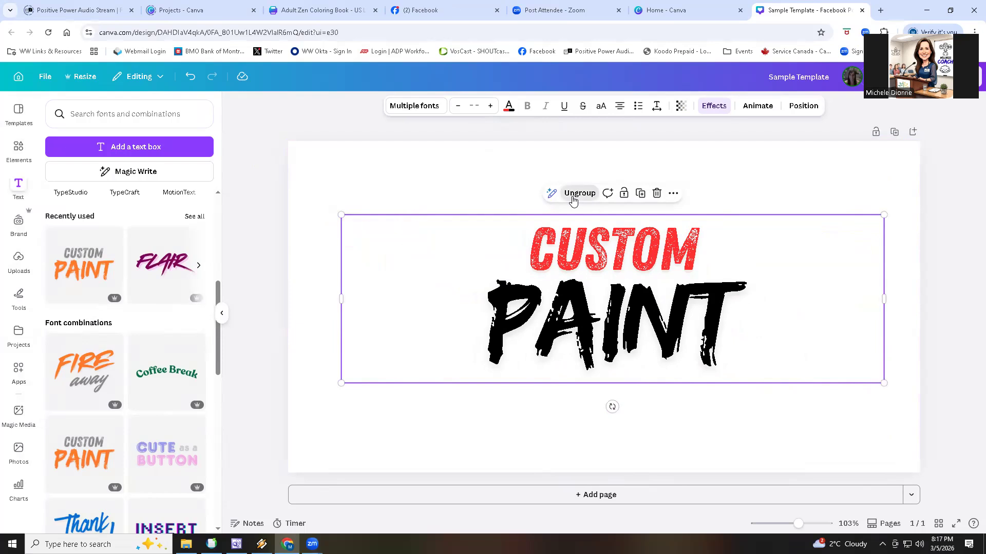
pyautogui.moveTo(625, 285)
pyautogui.mouseDown()
pyautogui.moveTo(598, 284)
pyautogui.moveTo(640, 281)
pyautogui.moveTo(642, 304)
pyautogui.moveTo(637, 294)
pyautogui.mouseUp()
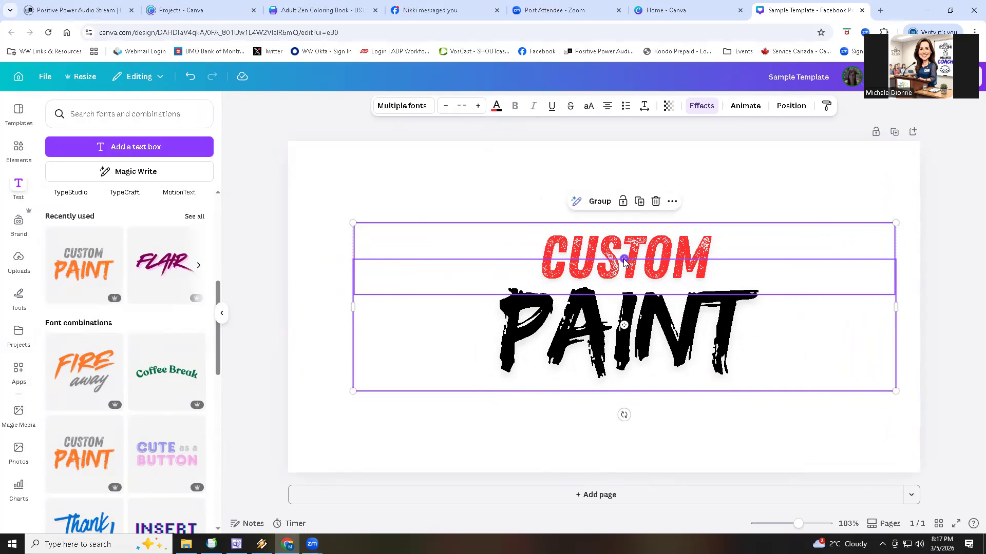
pyautogui.moveTo(624, 326)
pyautogui.mouseDown()
pyautogui.moveTo(627, 353)
pyautogui.moveTo(616, 359)
pyautogui.moveTo(455, 351)
pyautogui.moveTo(663, 350)
pyautogui.moveTo(766, 312)
pyautogui.mouseUp()
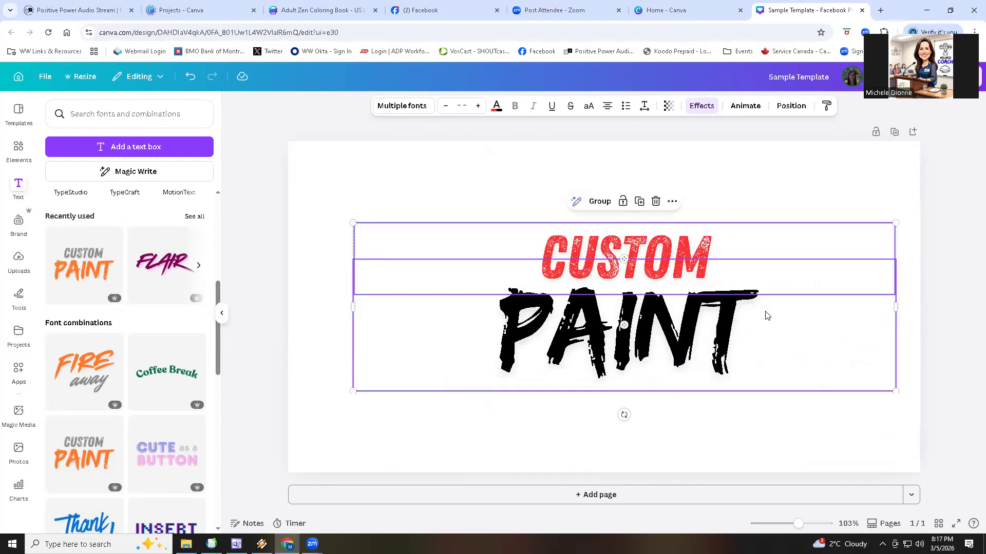
# Move "PAINT" to the right so it sits offset below "CUSTOM", and group the two words together
pyautogui.click(618, 447)
pyautogui.click(618, 379)
pyautogui.moveTo(619, 378)
pyautogui.mouseDown()
pyautogui.moveTo(707, 316)
pyautogui.moveTo(747, 347)
pyautogui.mouseUp()
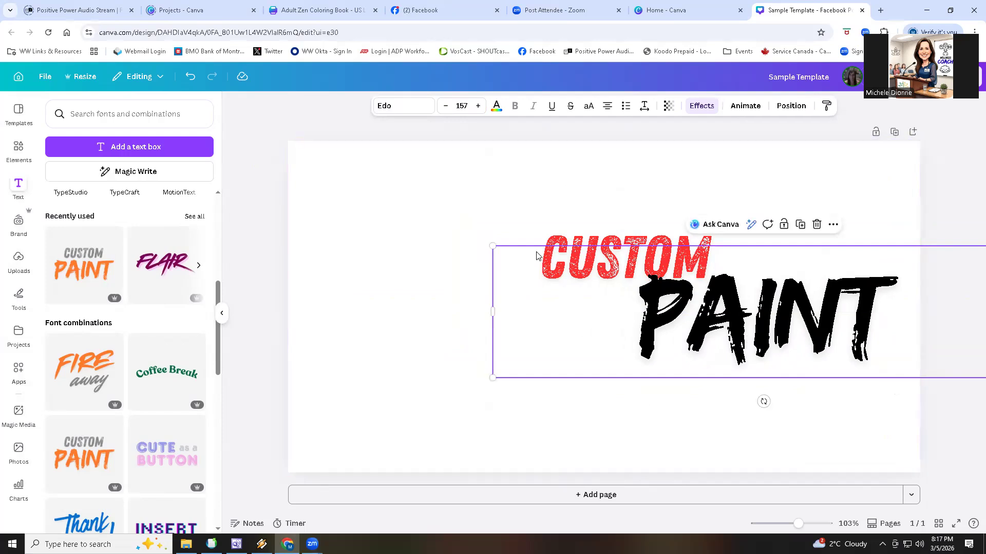
pyautogui.click(705, 425)
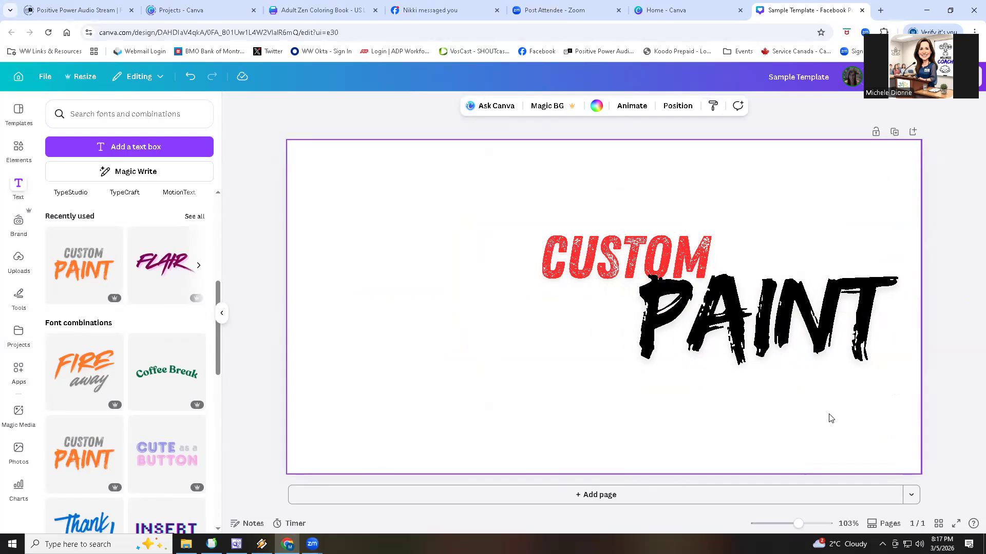
pyautogui.moveTo(507, 208)
pyautogui.mouseDown()
pyautogui.moveTo(547, 292)
pyautogui.moveTo(677, 388)
pyautogui.moveTo(857, 400)
pyautogui.moveTo(929, 391)
pyautogui.moveTo(914, 400)
pyautogui.mouseUp()
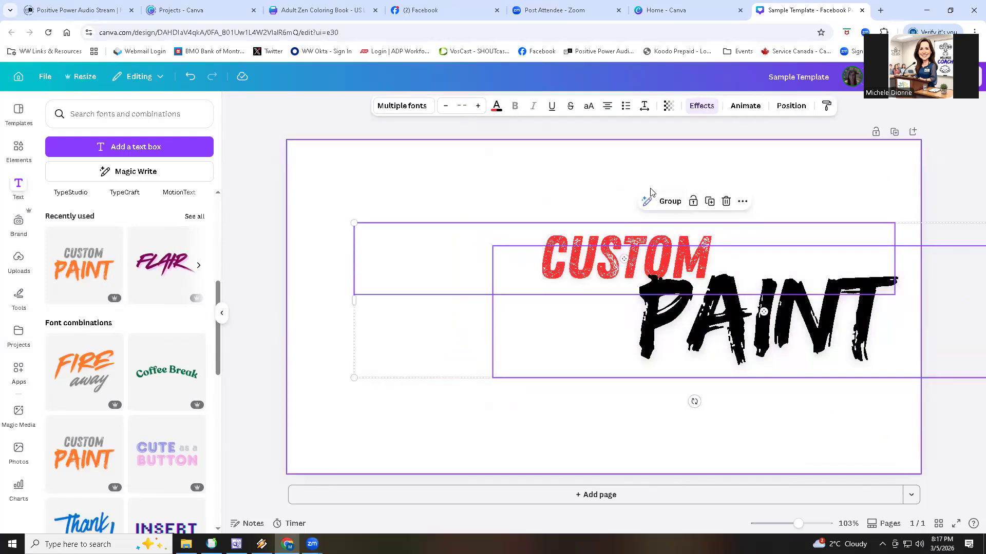
pyautogui.click(668, 202)
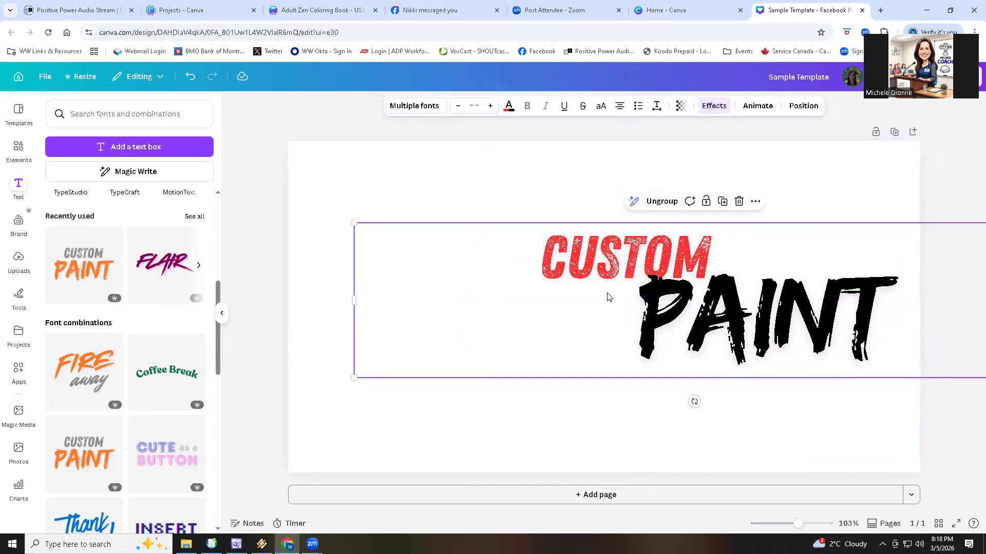
# Shrink the regrouped "CUSTOM PAINT" text to roughly two thirds of its size and place it around the middle of the page
pyautogui.moveTo(605, 341); pyautogui.dragTo(553, 341)
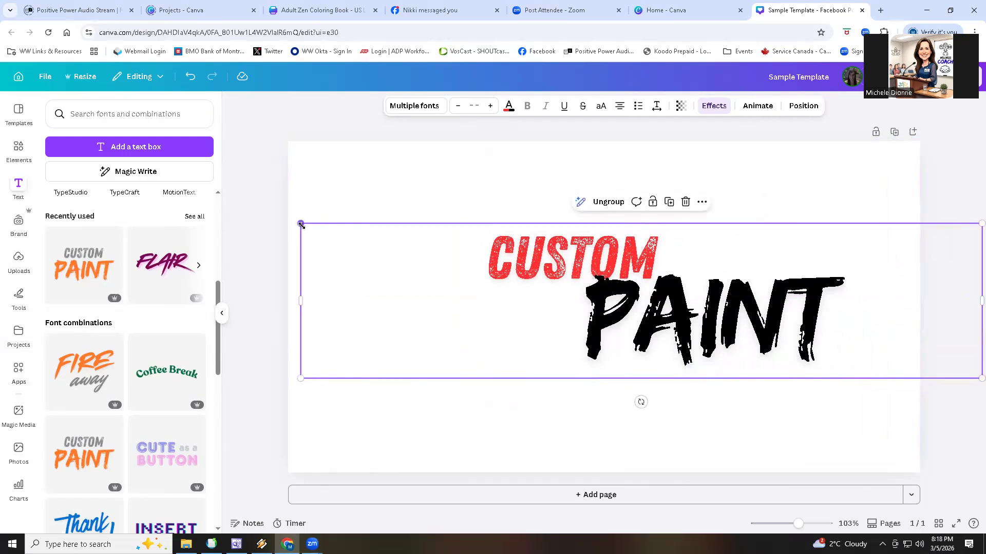
pyautogui.moveTo(301, 224); pyautogui.dragTo(538, 321)
pyautogui.moveTo(639, 328)
pyautogui.mouseDown()
pyautogui.moveTo(515, 297)
pyautogui.moveTo(412, 229)
pyautogui.moveTo(451, 237)
pyautogui.moveTo(447, 304)
pyautogui.mouseUp()
pyautogui.click(467, 221)
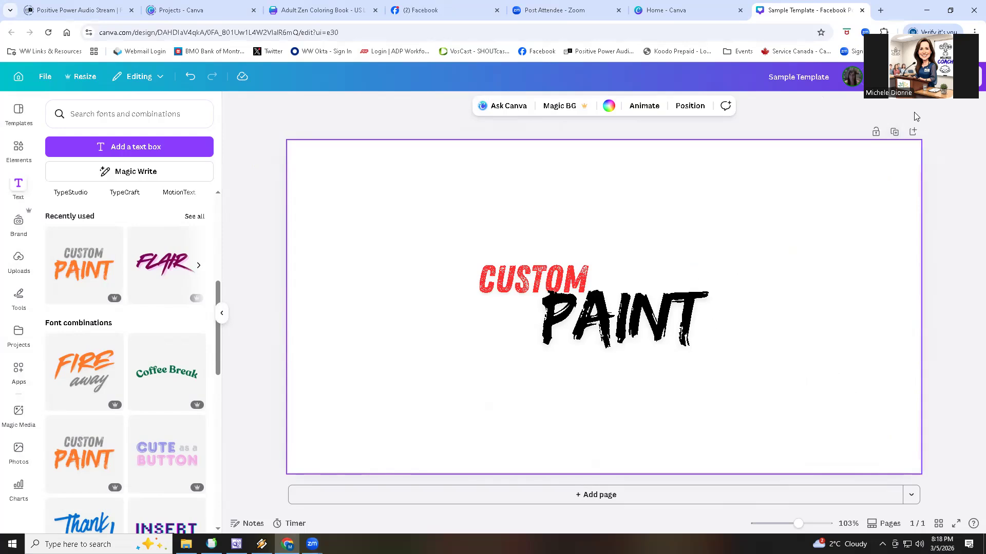
# Duplicate the page with the "CUSTOM PAINT" text as a second page and compare the two pages
pyautogui.click(894, 133)
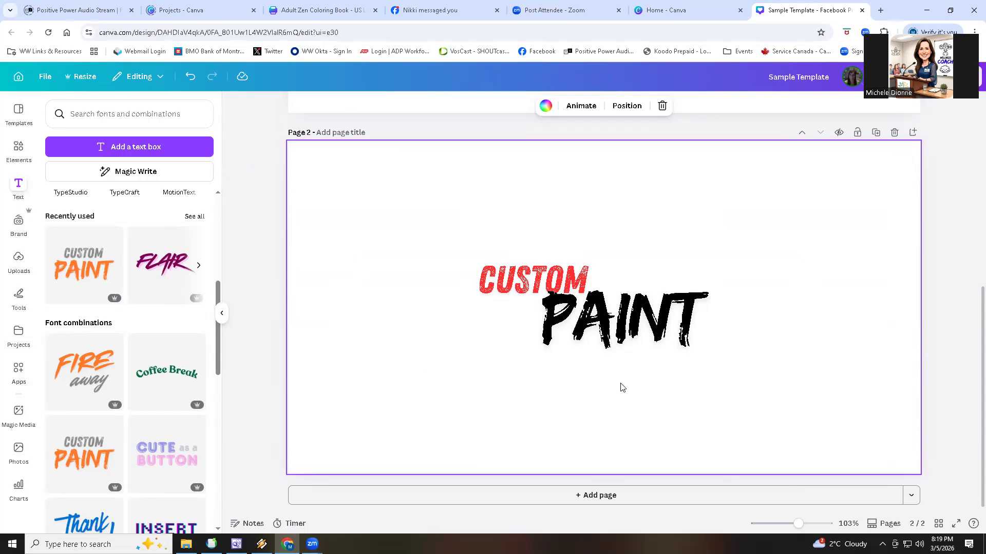
pyautogui.scroll(5, 620, 387)
pyautogui.scroll(-5, 621, 387)
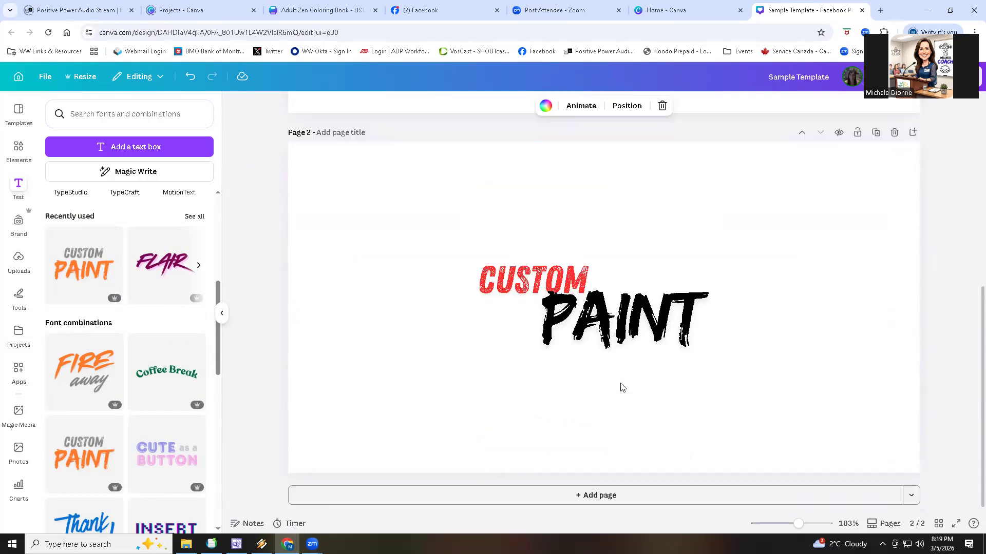
pyautogui.scroll(1, 629, 379)
pyautogui.scroll(-1, 630, 377)
# Shrink the "CUSTOM PAINT" group on page 2 to about half its size and move it near the page's upper edge
pyautogui.click(588, 307)
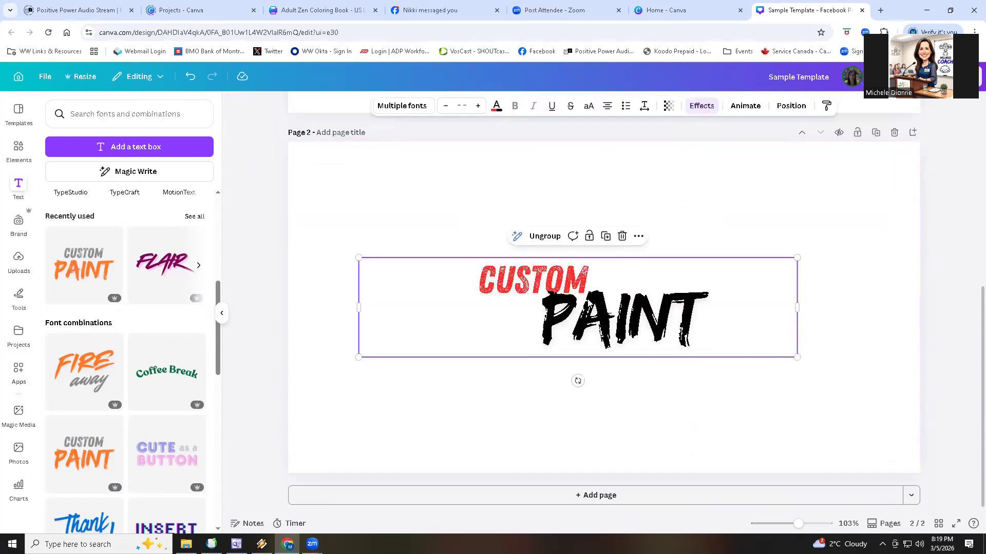
pyautogui.moveTo(796, 357)
pyautogui.mouseDown()
pyautogui.moveTo(632, 302)
pyautogui.moveTo(522, 294)
pyautogui.mouseUp()
pyautogui.click(783, 343)
pyautogui.moveTo(456, 284)
pyautogui.mouseDown()
pyautogui.moveTo(482, 228)
pyautogui.moveTo(642, 194)
pyautogui.moveTo(644, 203)
pyautogui.moveTo(640, 185)
pyautogui.mouseUp()
pyautogui.click(652, 275)
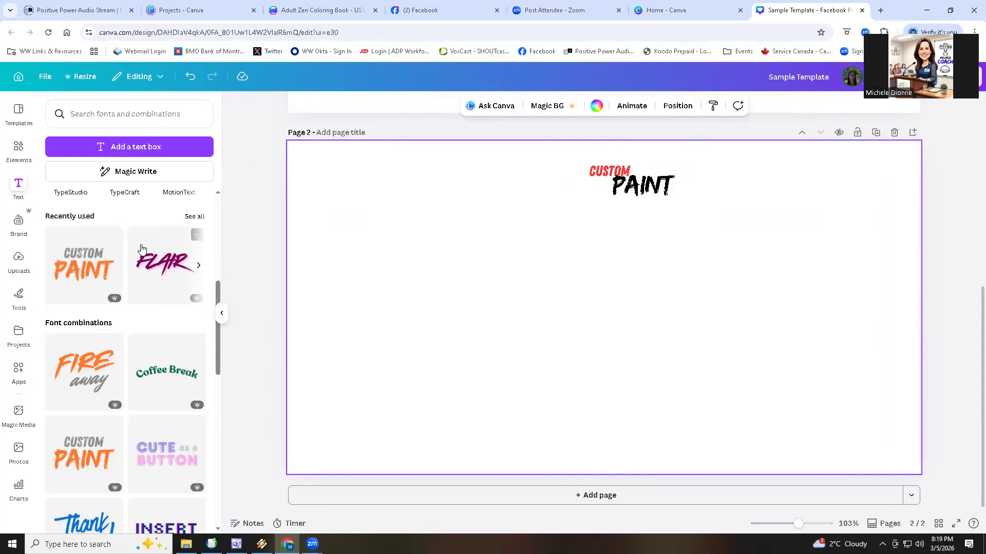
# Add a heading in the default text style to page 2
pyautogui.scroll(3, 142, 249)
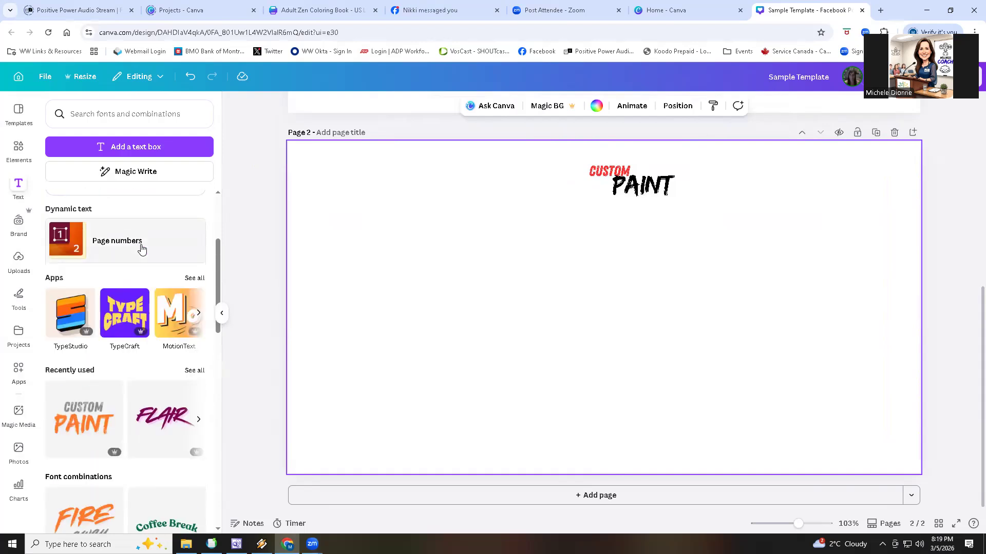
pyautogui.scroll(3, 142, 249)
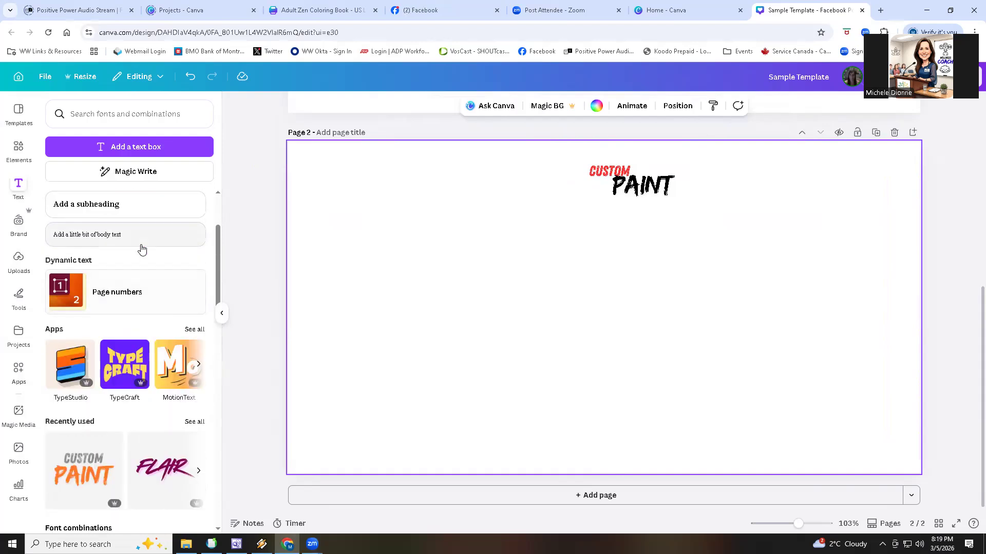
pyautogui.click(117, 274)
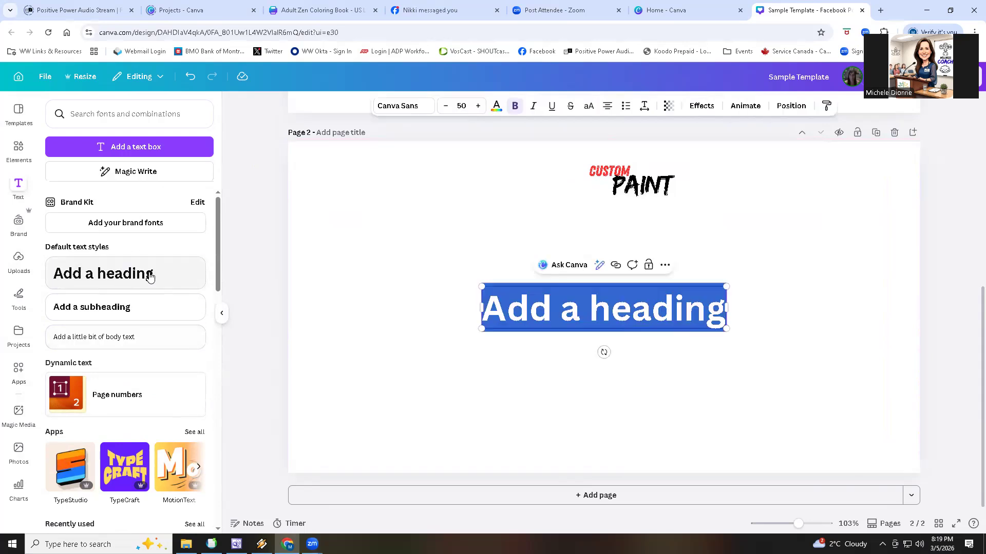
# Replace the placeholder heading on page 2 with "Tim's Hot Spot"
pyautogui.click(611, 308)
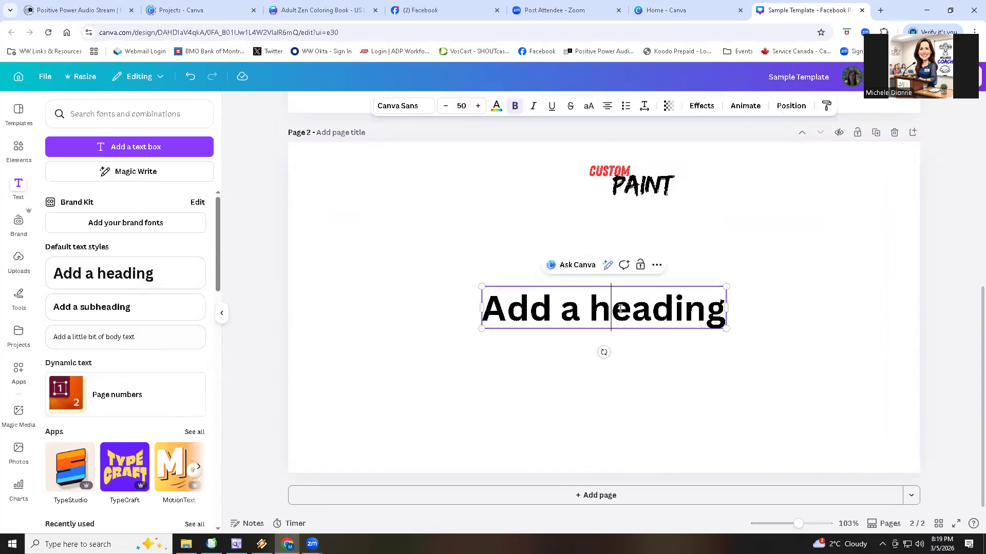
pyautogui.moveTo(611, 308); pyautogui.dragTo(477, 305)
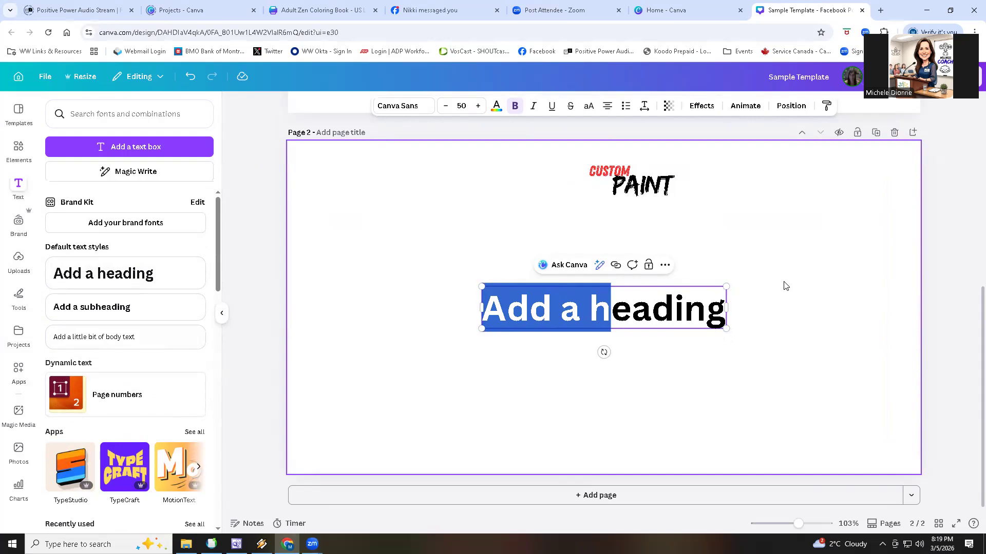
pyautogui.write("Tim's ")
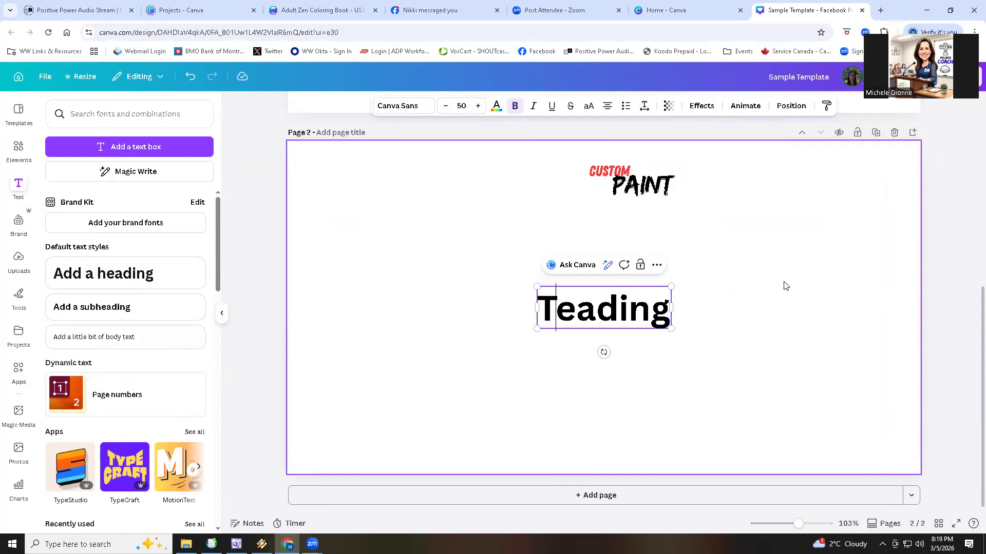
pyautogui.write('Hot ')
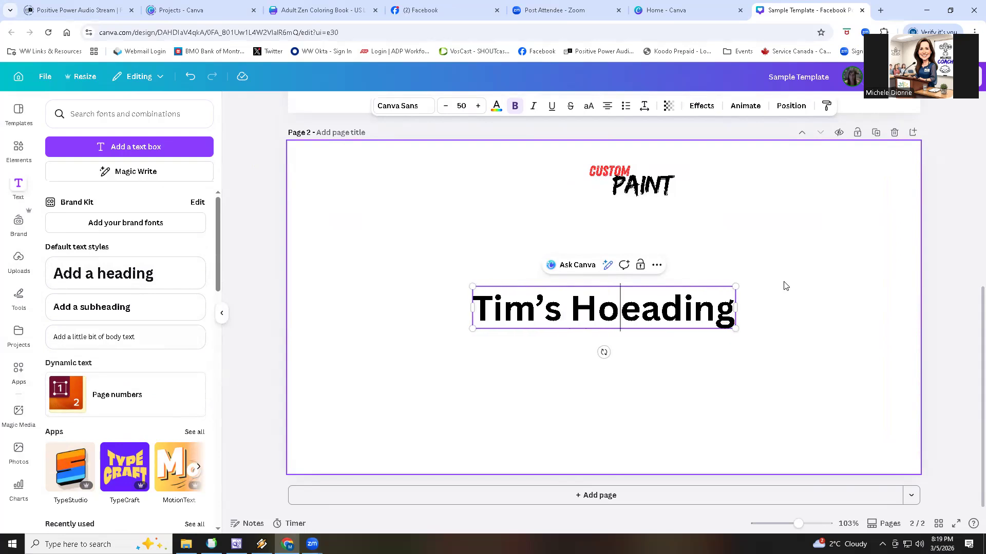
pyautogui.write('Spot')
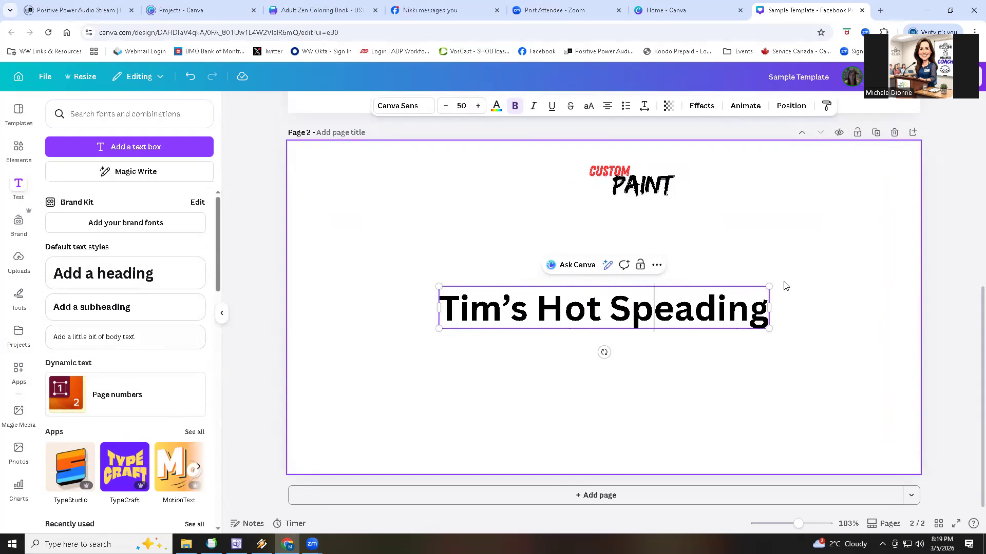
pyautogui.press('Delete')
pyautogui.press('Delete')
pyautogui.press('Delete')
pyautogui.press('Delete')
pyautogui.press('Delete')
pyautogui.press('Delete')
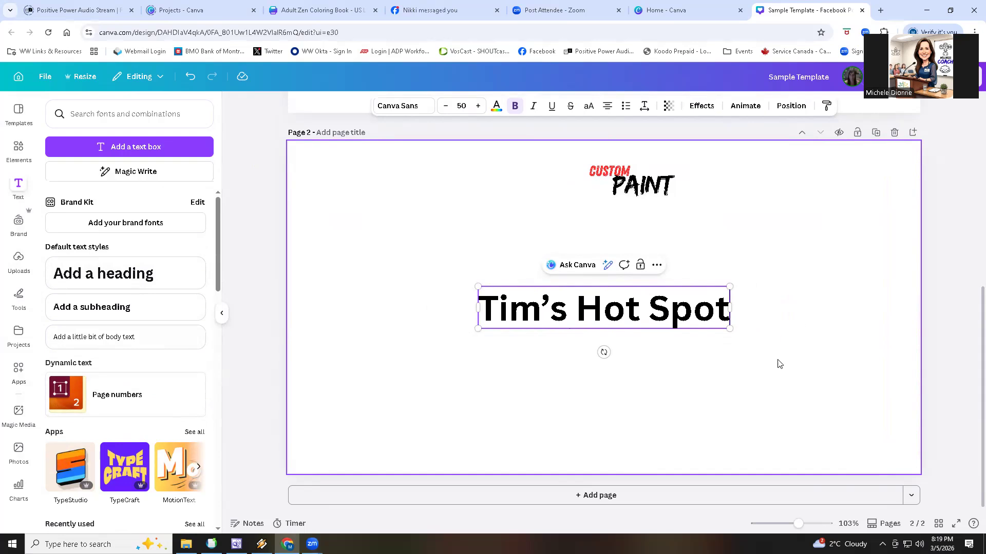
# Add the venue's street address as a second line under "Tim's Hot Spot" and correct its spelling
pyautogui.press('Return')
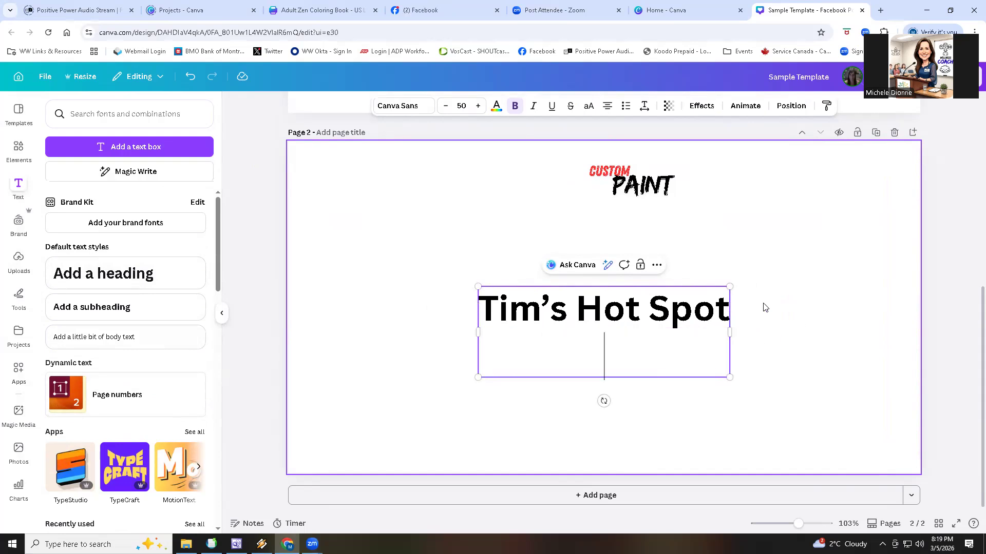
pyautogui.write('1234 ')
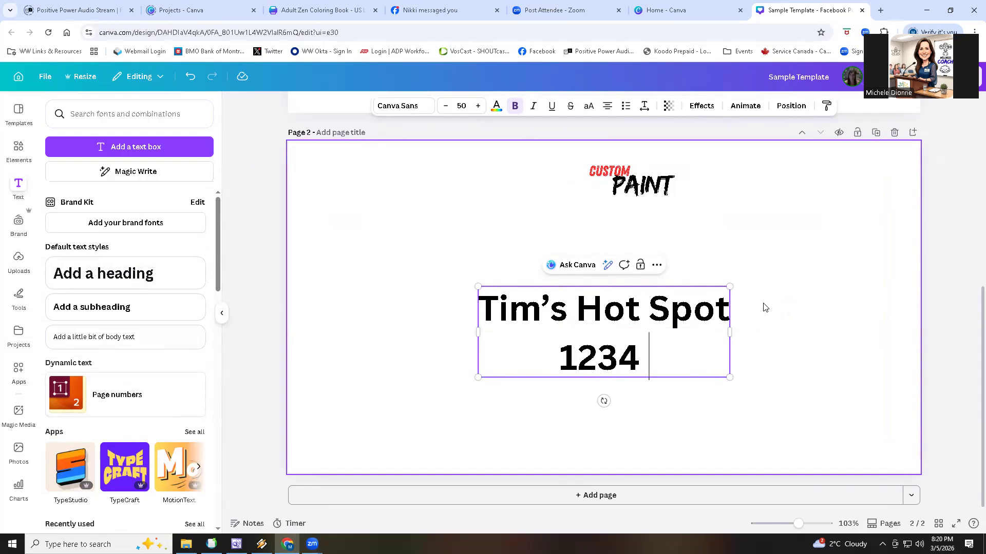
pyautogui.write('Anny Street')
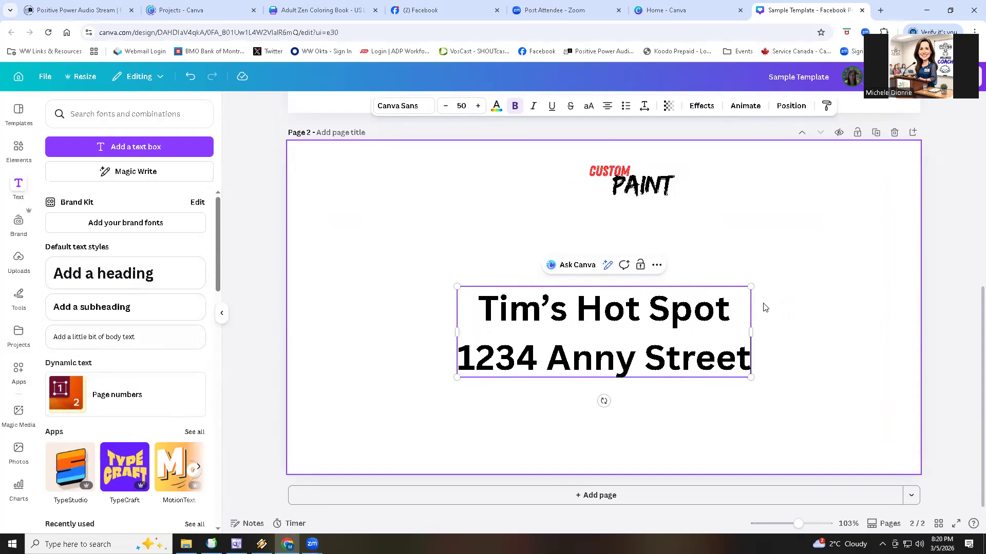
pyautogui.press('Left')
pyautogui.press('Left')
pyautogui.press('Left')
pyautogui.press('Left')
pyautogui.press('Left')
pyautogui.press('Left')
pyautogui.press('Left')
pyautogui.press('Left')
pyautogui.press('BackSpace')
# Add the venue's town and province as a third line under the street address
pyautogui.press('Right')
pyautogui.press('Right')
pyautogui.press('Right')
pyautogui.press('Right')
pyautogui.press('Right')
pyautogui.press('Right')
pyautogui.press('Right')
pyautogui.press('Right')
pyautogui.press('Return')
pyautogui.write('Fun')
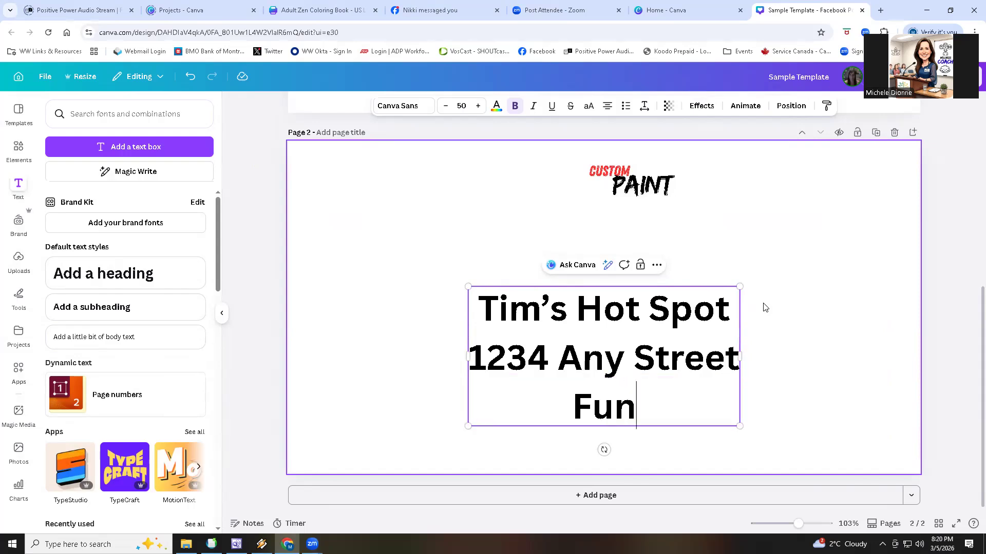
pyautogui.write('town, BC')
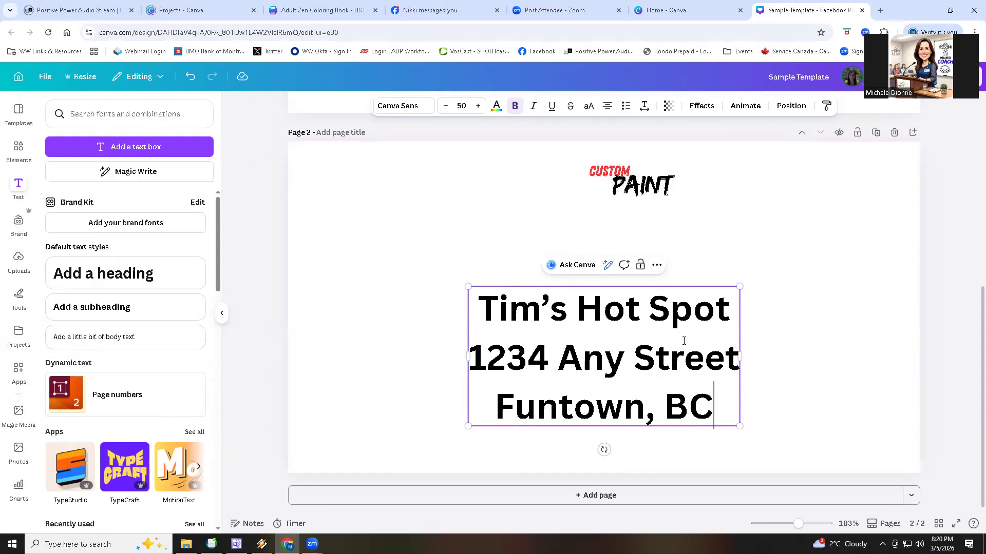
# Reduce the font size of the two address lines under "Tim's Hot Spot" to 24
pyautogui.click(601, 356)
pyautogui.moveTo(474, 355); pyautogui.dragTo(725, 401)
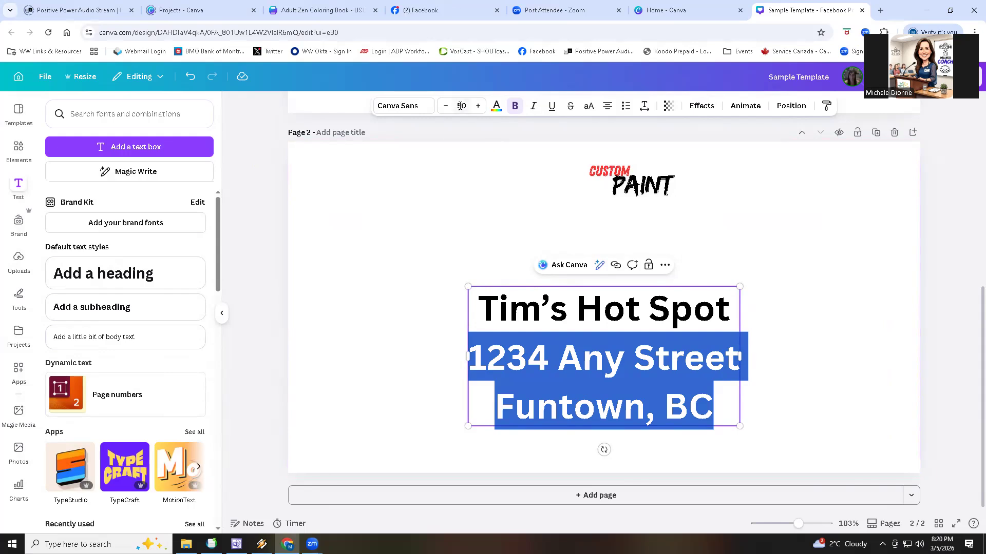
pyautogui.click(445, 107)
pyautogui.click(445, 107)
pyautogui.click(444, 107)
pyautogui.click(444, 107)
pyautogui.click(444, 107)
pyautogui.click(444, 107)
pyautogui.click(445, 106)
pyautogui.click(444, 107)
pyautogui.click(445, 107)
pyautogui.click(445, 107)
pyautogui.click(444, 107)
pyautogui.click(445, 107)
pyautogui.click(445, 106)
pyautogui.click(445, 107)
pyautogui.click(444, 107)
pyautogui.click(444, 107)
pyautogui.click(444, 107)
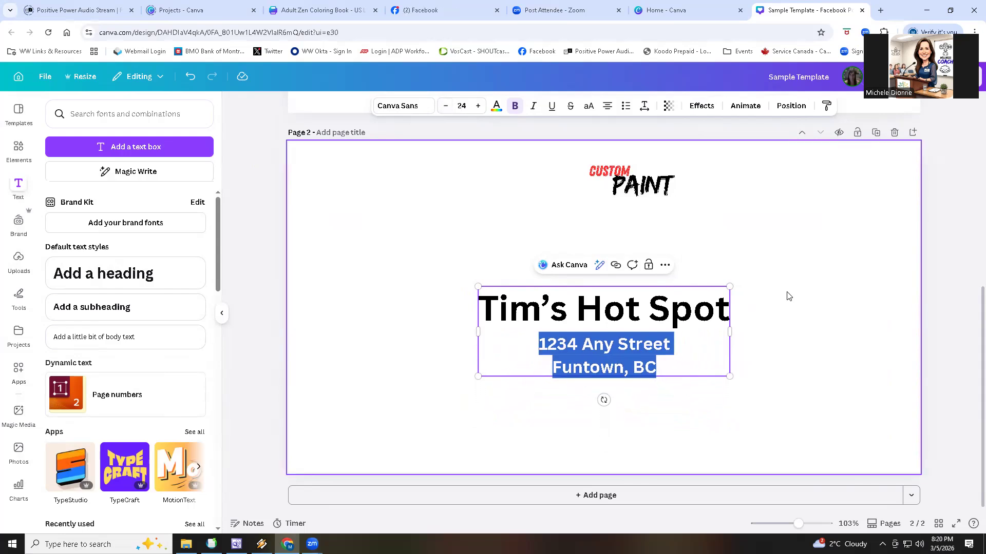
pyautogui.click(785, 348)
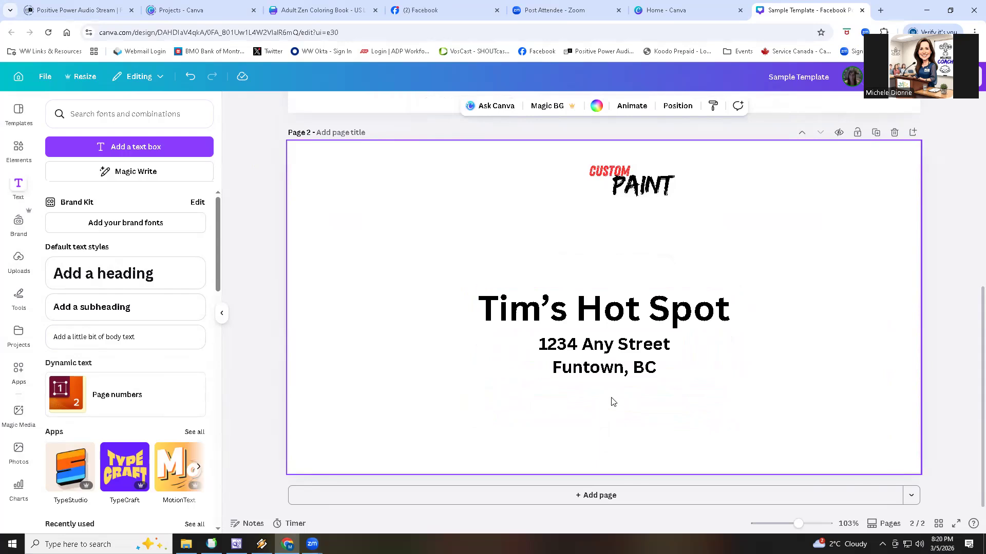
# Move the "Tim's Hot Spot" text box slightly lower on page 2, keeping it horizontally centred
pyautogui.moveTo(627, 356); pyautogui.dragTo(623, 391)
pyautogui.click(532, 349)
pyautogui.click(513, 346)
pyautogui.click(482, 345)
pyautogui.moveTo(483, 345); pyautogui.dragTo(734, 356)
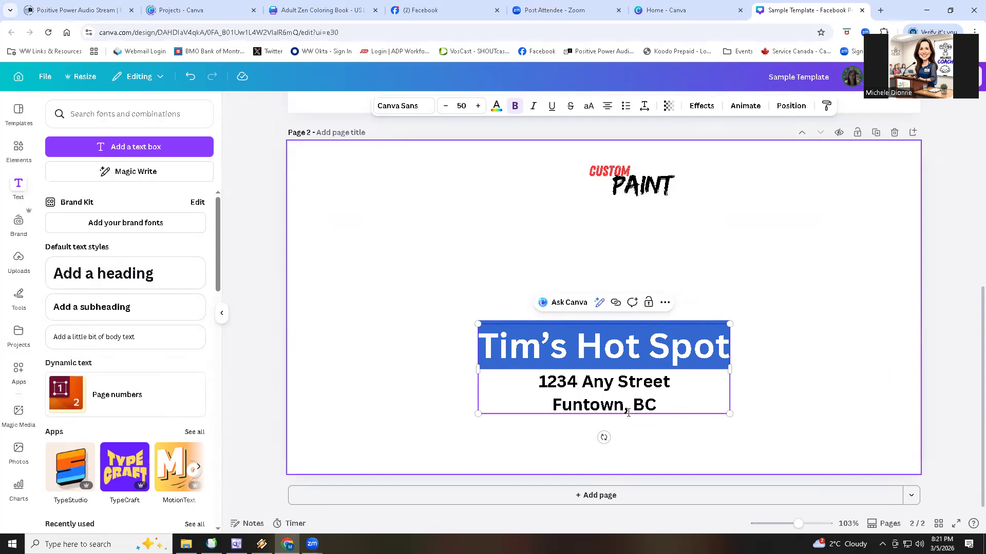
pyautogui.click(815, 405)
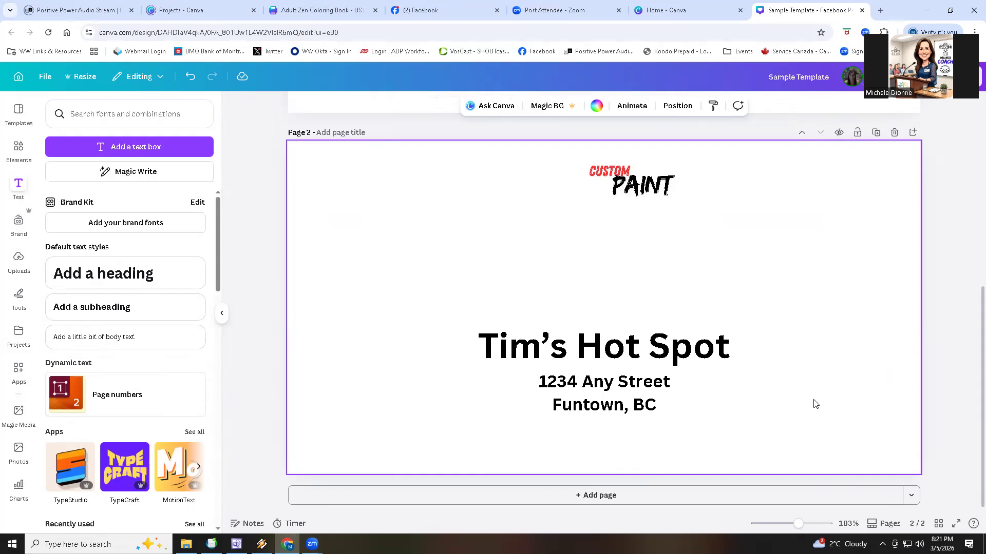
# Enlarge the "CUSTOM PAINT" group on page 2 to about twice its size and place it around the middle near the page's upper edge
pyautogui.click(644, 187)
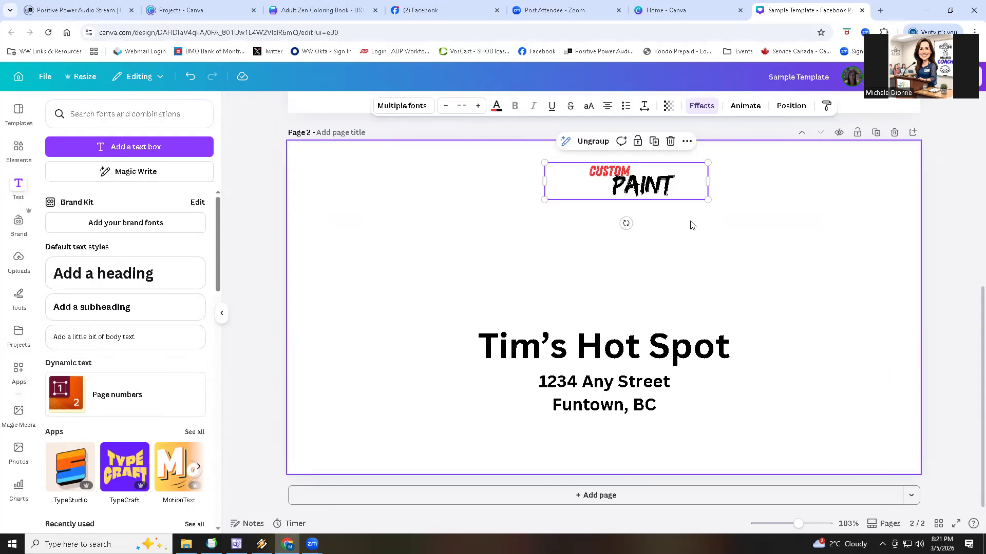
pyautogui.moveTo(712, 203); pyautogui.dragTo(852, 313)
pyautogui.moveTo(759, 207); pyautogui.dragTo(659, 215)
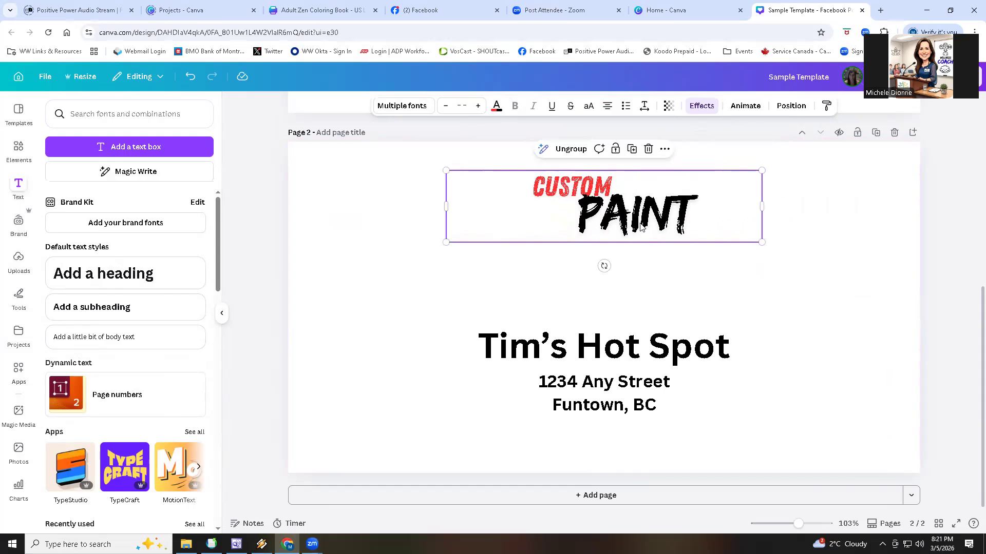
pyautogui.moveTo(446, 242); pyautogui.dragTo(399, 262)
pyautogui.moveTo(637, 234); pyautogui.dragTo(641, 219)
pyautogui.click(837, 294)
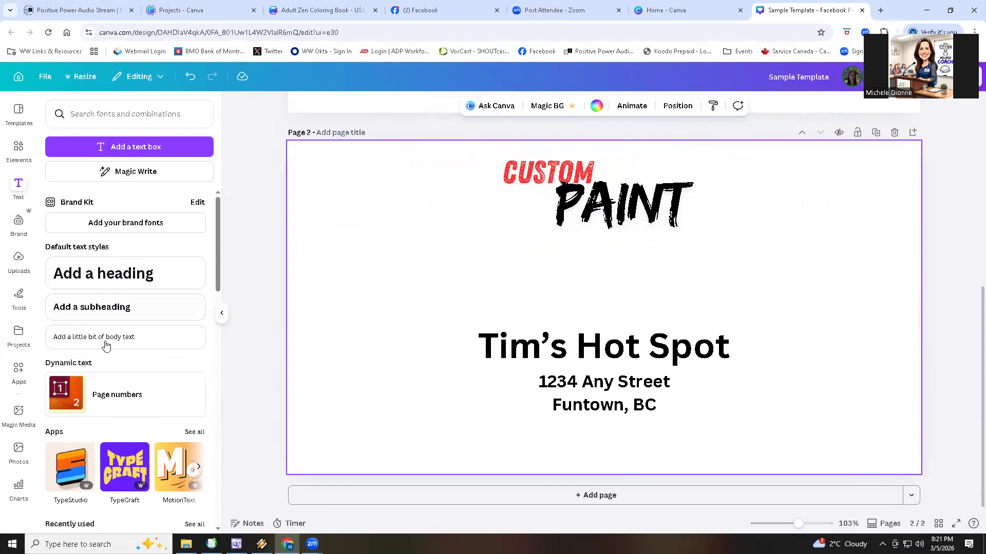
# Add a body text box to page 2 and place it just below the "CUSTOM PAINT" group
pyautogui.click(109, 342)
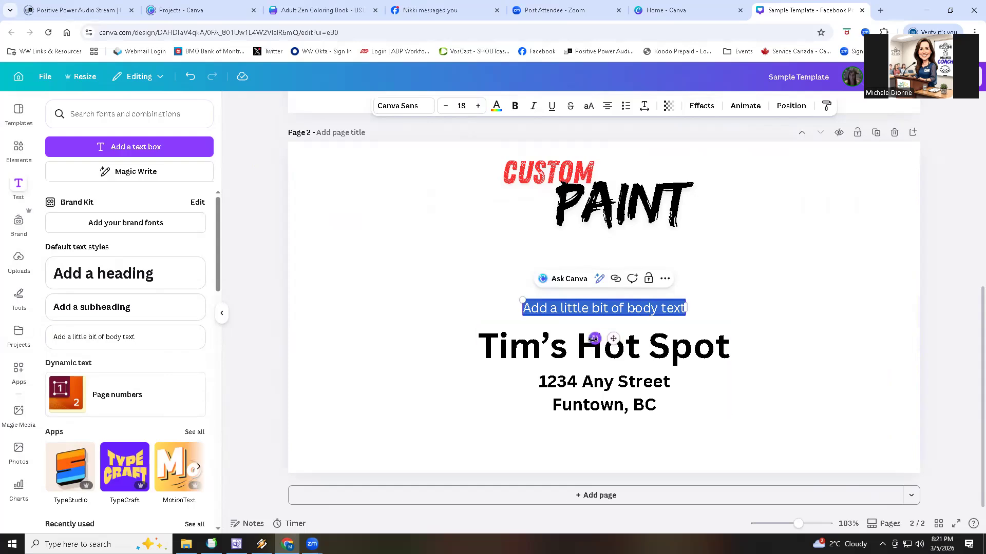
pyautogui.moveTo(595, 339)
pyautogui.mouseDown()
pyautogui.moveTo(579, 326)
pyautogui.moveTo(608, 340)
pyautogui.moveTo(586, 341)
pyautogui.moveTo(594, 339)
pyautogui.mouseUp()
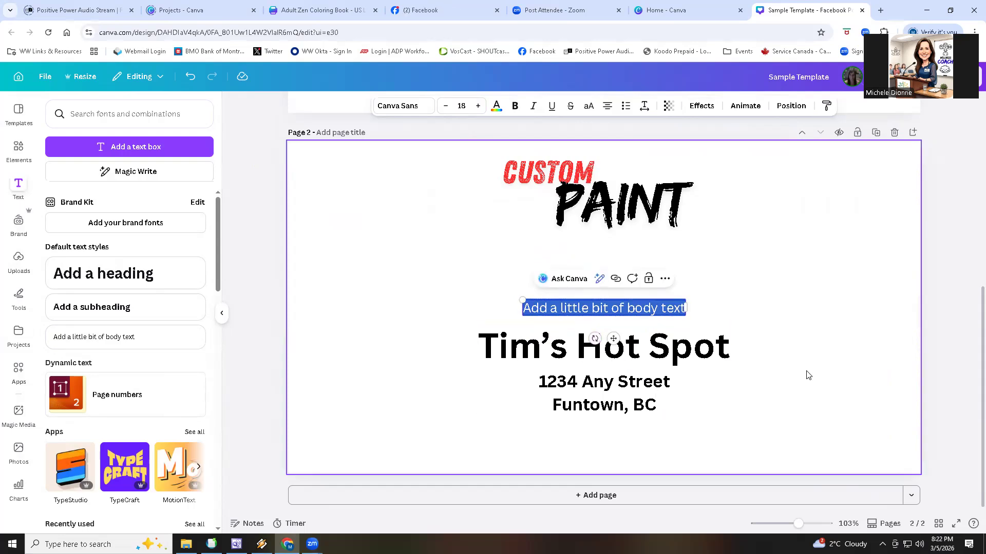
pyautogui.moveTo(612, 325); pyautogui.dragTo(586, 274)
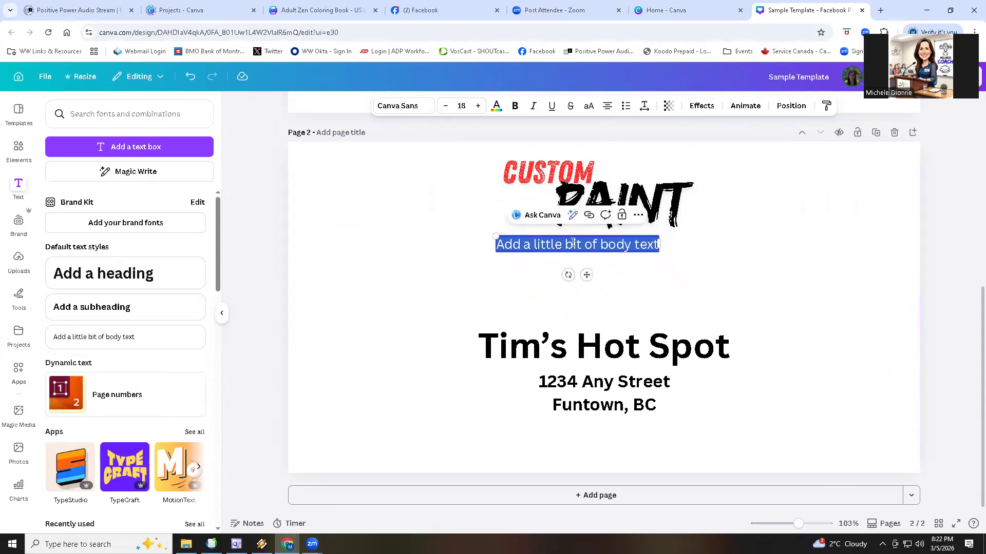
# Insert "80' Glam Band" into the body text below "CUSTOM PAINT", overwriting part of the placeholder wording
pyautogui.click(573, 245)
pyautogui.press('Delete')
pyautogui.press('Delete')
pyautogui.press('Delete')
pyautogui.press('Delete')
pyautogui.press('Delete')
pyautogui.press('Delete')
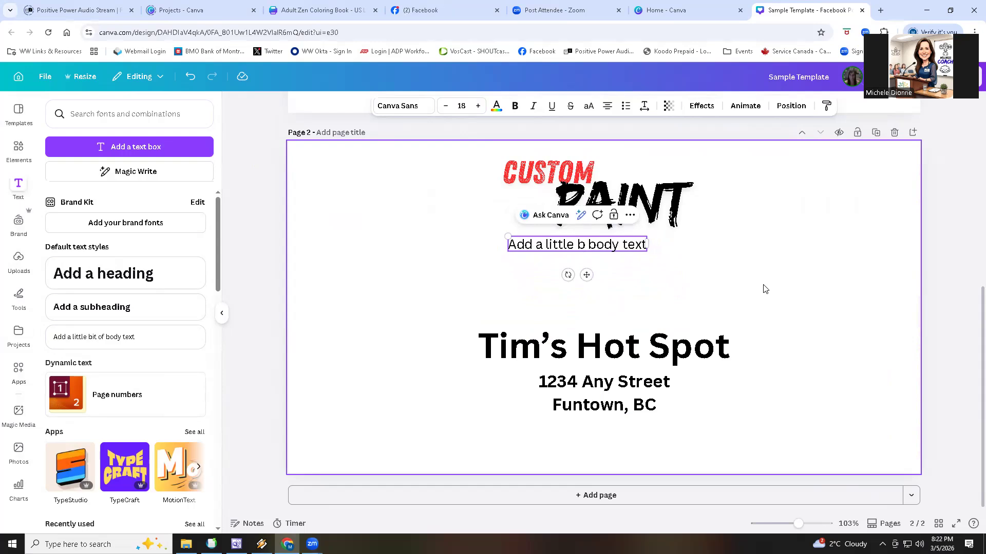
pyautogui.write('8')
pyautogui.write("0' G")
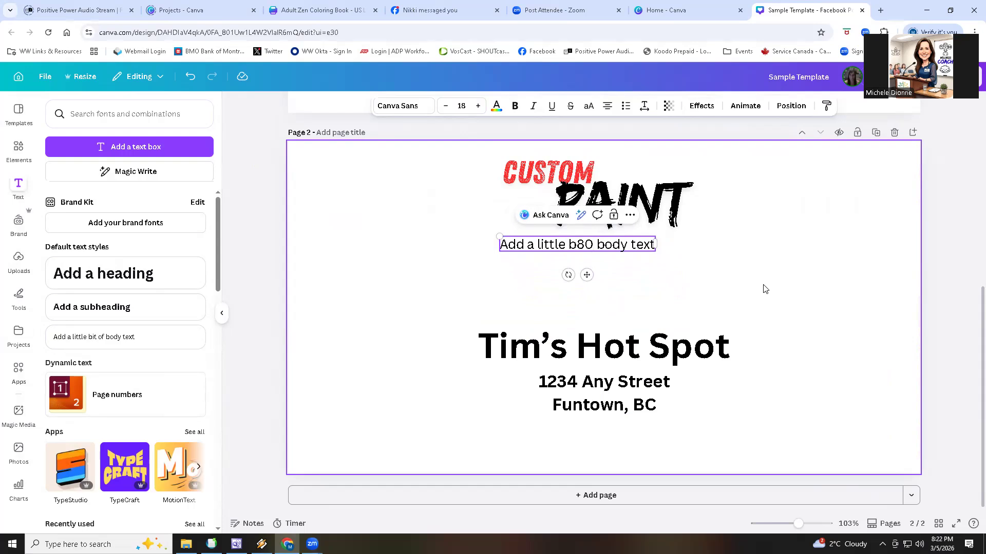
pyautogui.write('lam Ban')
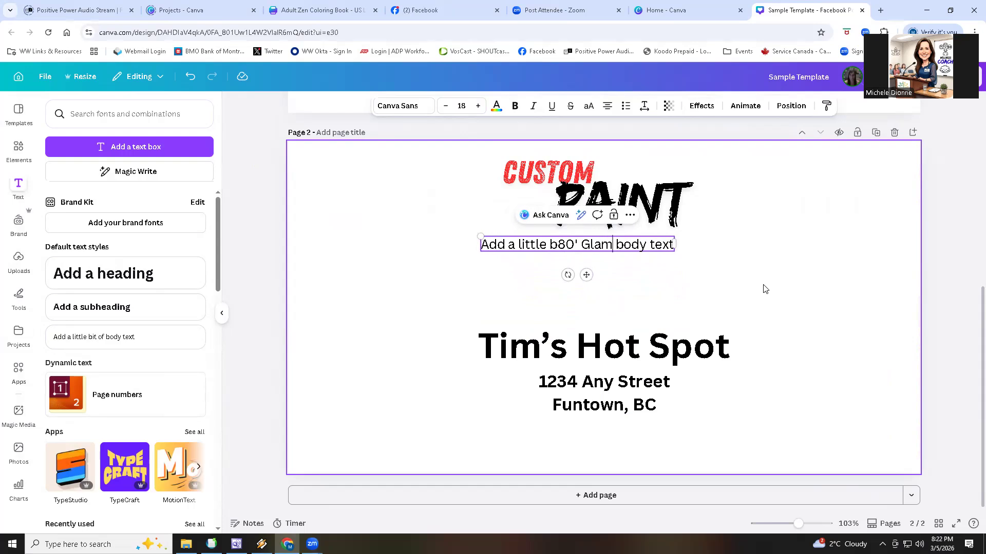
pyautogui.write('d')
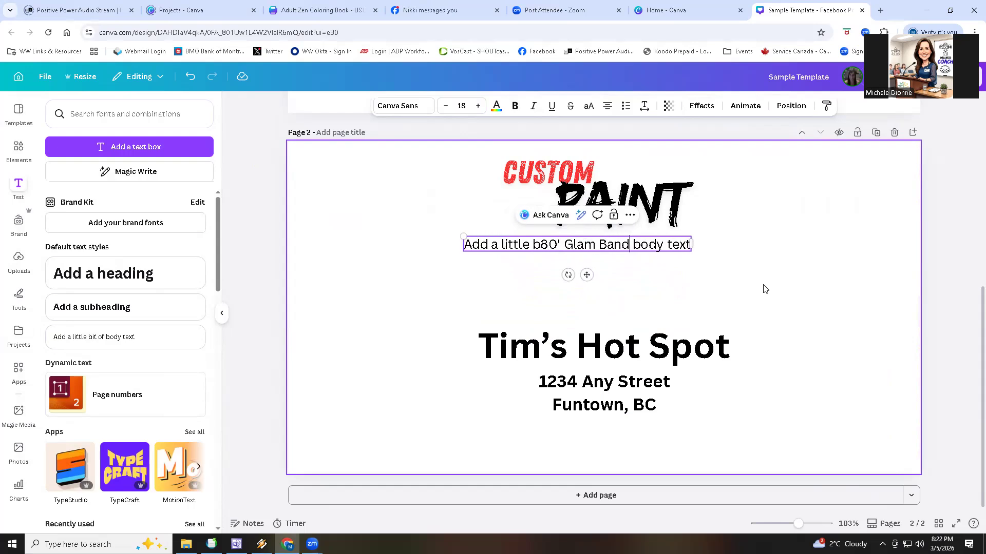
# Delete the leftover placeholder wording before and after "80' Glam Band" in the body text
pyautogui.press('Delete')
pyautogui.press('Delete')
pyautogui.press('Delete')
pyautogui.press('Delete')
pyautogui.press('Delete')
pyautogui.press('Delete')
pyautogui.press('Delete')
pyautogui.press('Delete')
pyautogui.press('Delete')
pyautogui.press('Delete')
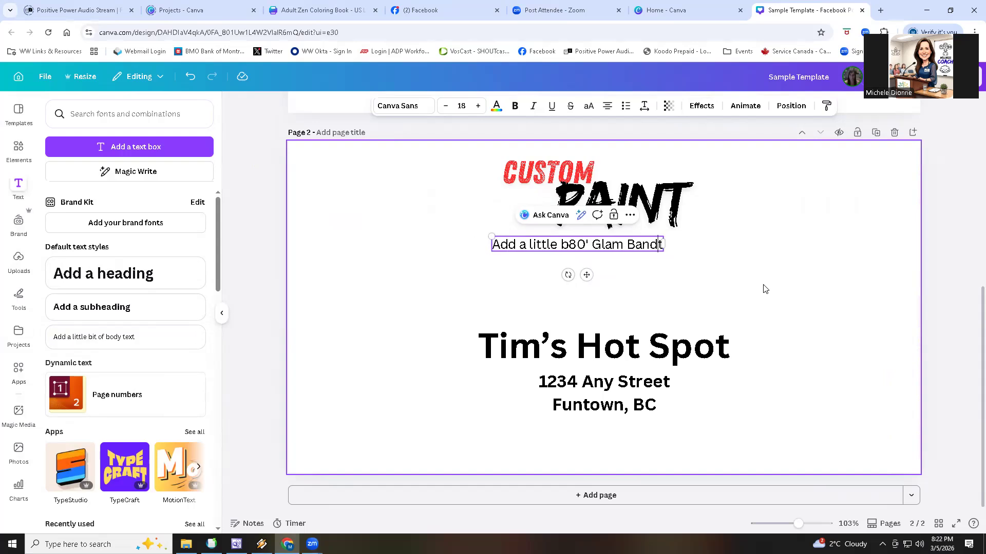
pyautogui.press('Left')
pyautogui.press('Left')
pyautogui.press('Left')
pyautogui.press('Left')
pyautogui.press('Left')
pyautogui.press('Left')
pyautogui.press('Left')
pyautogui.press('Left')
pyautogui.press('Left')
pyautogui.press('Left')
pyautogui.press('Left')
pyautogui.press('Left')
pyautogui.press('Left')
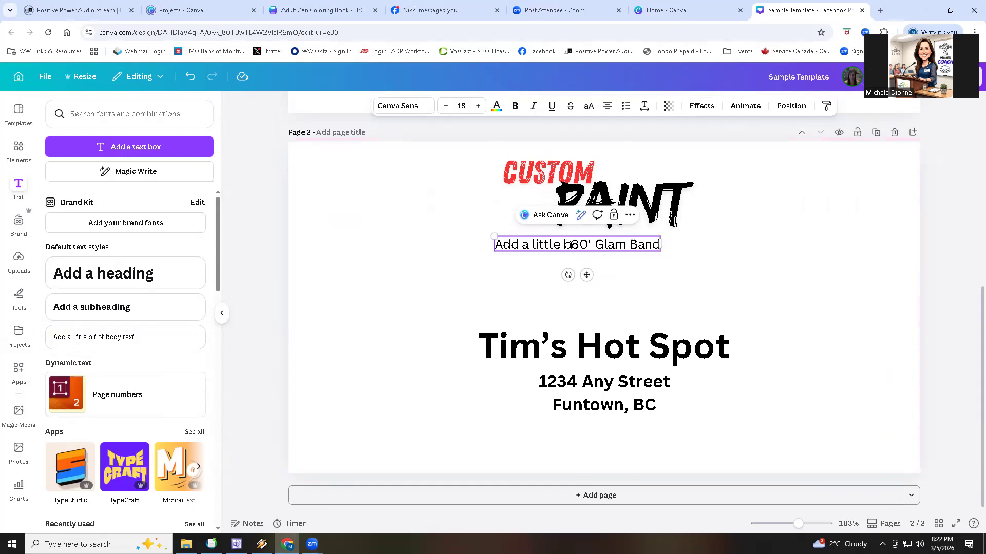
pyautogui.press('BackSpace')
pyautogui.press('BackSpace')
pyautogui.press('BackSpace')
pyautogui.press('BackSpace')
pyautogui.press('BackSpace')
pyautogui.press('BackSpace')
pyautogui.press('BackSpace')
pyautogui.press('BackSpace')
pyautogui.press('BackSpace')
pyautogui.press('BackSpace')
pyautogui.press('BackSpace')
pyautogui.press('BackSpace')
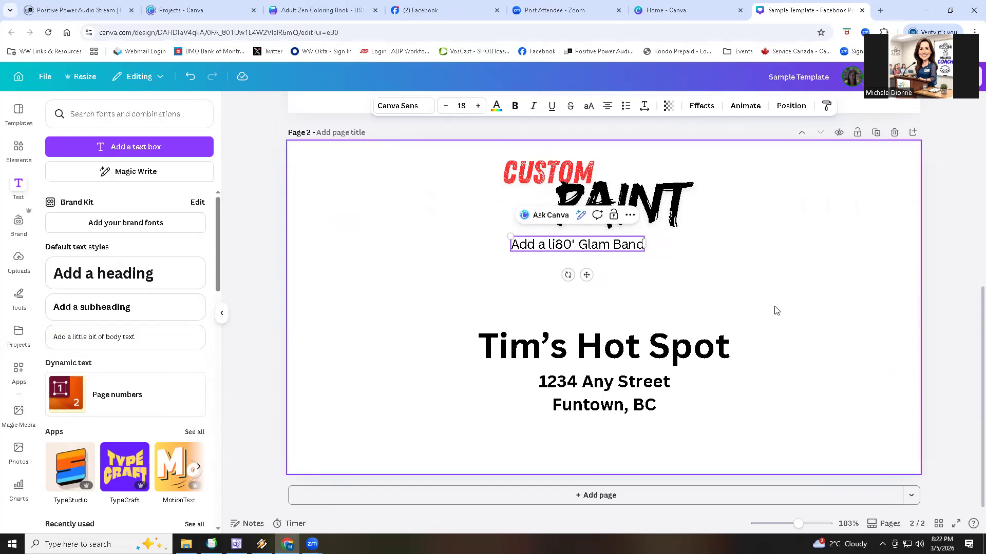
pyautogui.press('BackSpace')
pyautogui.press('BackSpace')
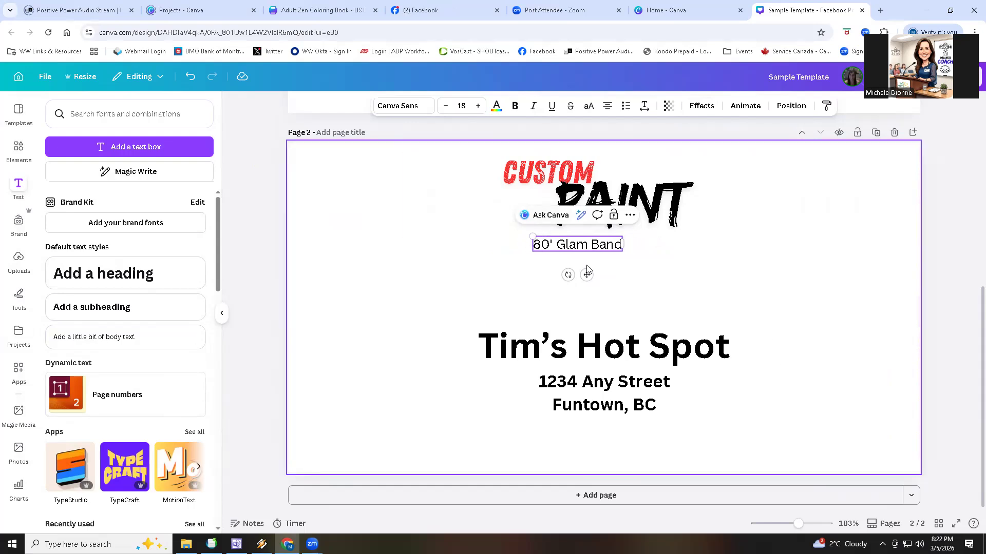
# Nudge the "80' Glam Band" text slightly closer to "CUSTOM PAINT" and set its font size to 27
pyautogui.moveTo(587, 275)
pyautogui.mouseDown()
pyautogui.moveTo(583, 262)
pyautogui.moveTo(586, 269)
pyautogui.mouseUp()
pyautogui.click(584, 241)
pyautogui.moveTo(537, 239); pyautogui.dragTo(622, 239)
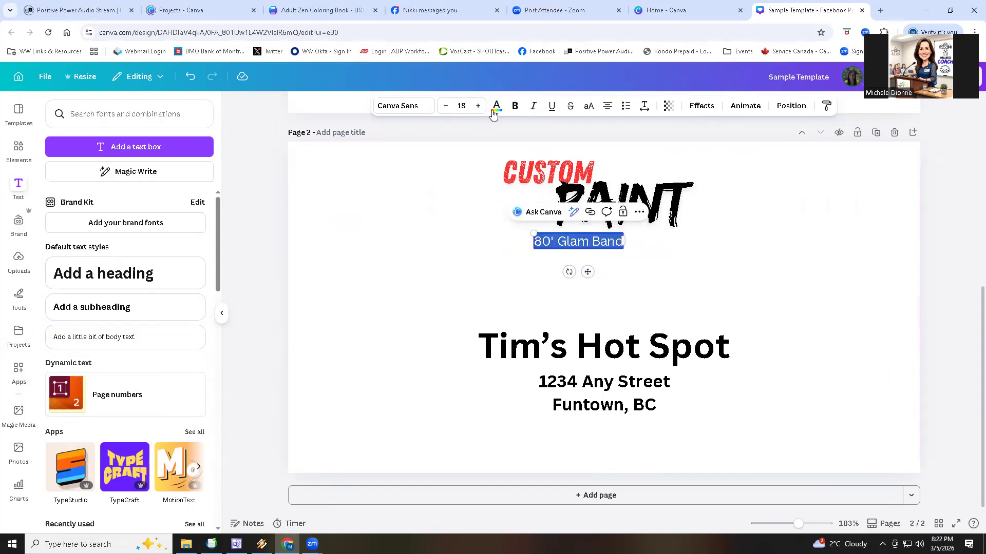
pyautogui.click(478, 106)
pyautogui.click(478, 105)
pyautogui.click(479, 106)
# Change the font of the "80' Glam Band" text to Roboto
pyautogui.click(417, 106)
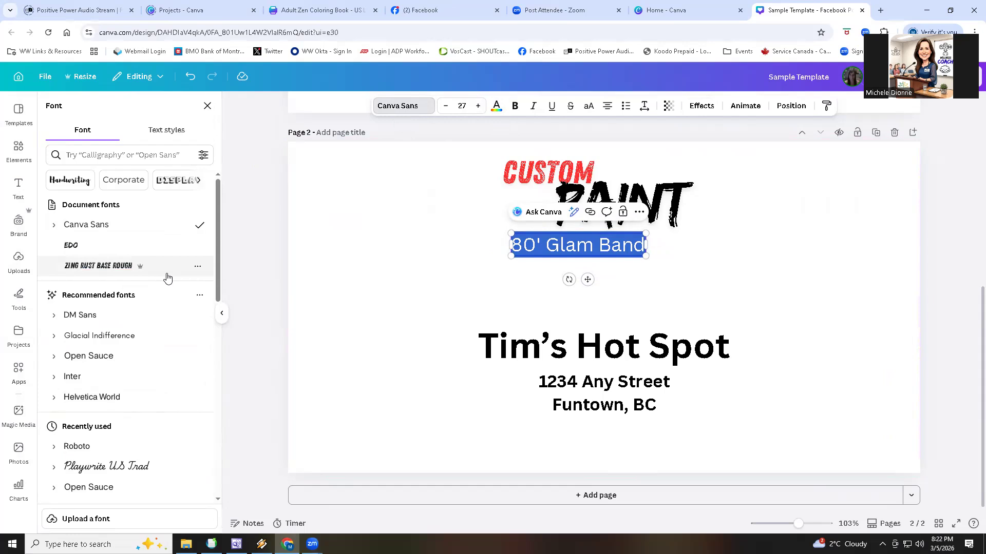
pyautogui.scroll(-1, 167, 278)
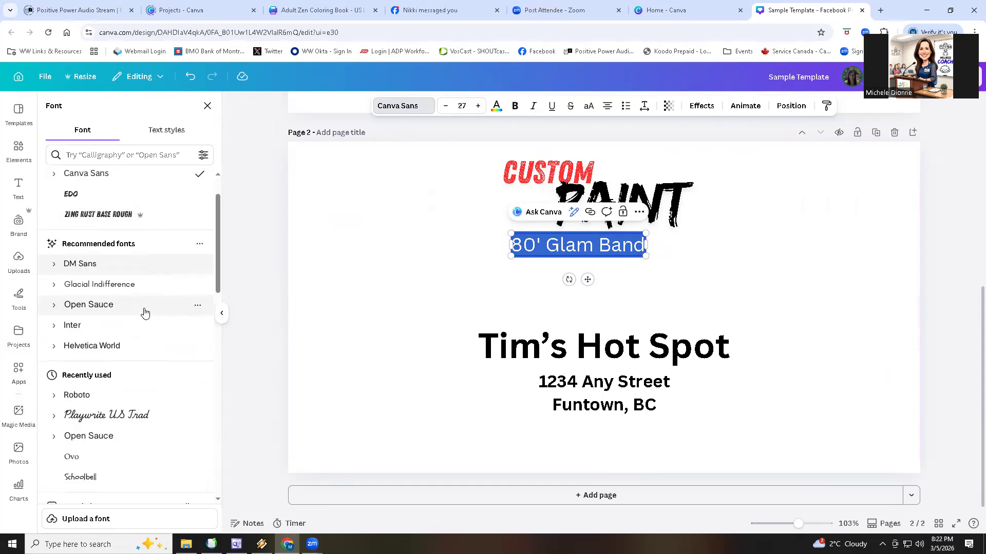
pyautogui.scroll(-1, 145, 313)
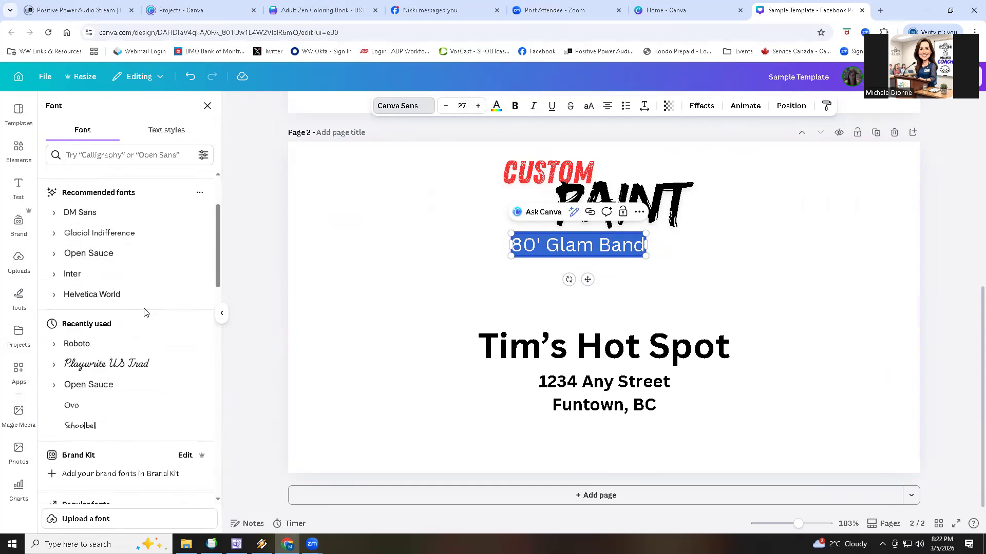
pyautogui.click(76, 345)
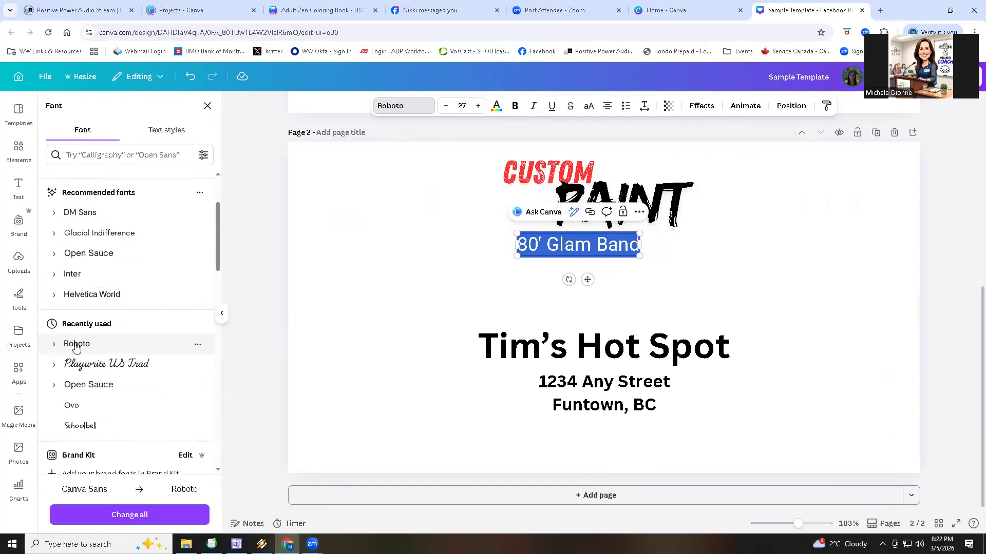
# Move "80' Glam Band" slightly up and right beneath "CUSTOM PAINT", and lower the venue text block toward the page's bottom edge
pyautogui.click(755, 263)
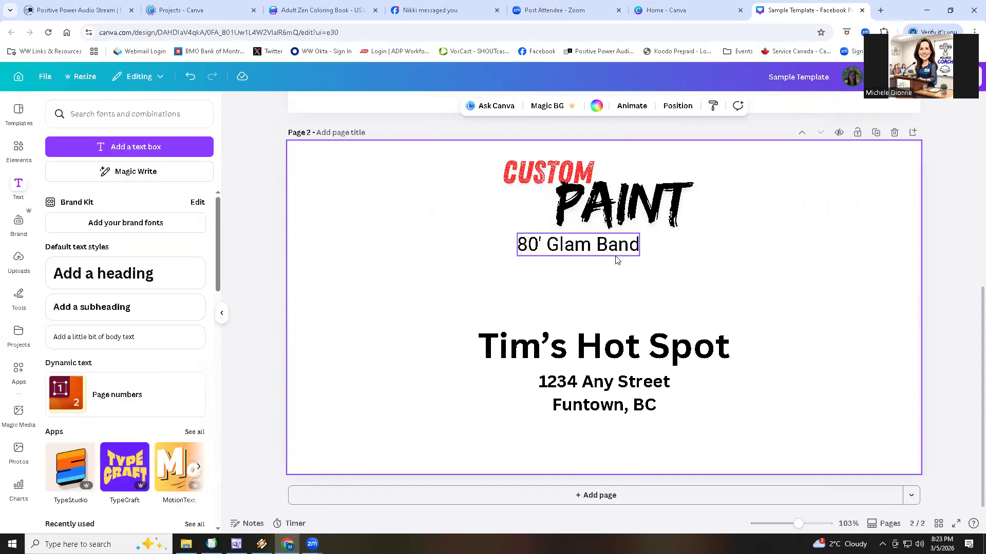
pyautogui.moveTo(622, 250); pyautogui.dragTo(633, 246)
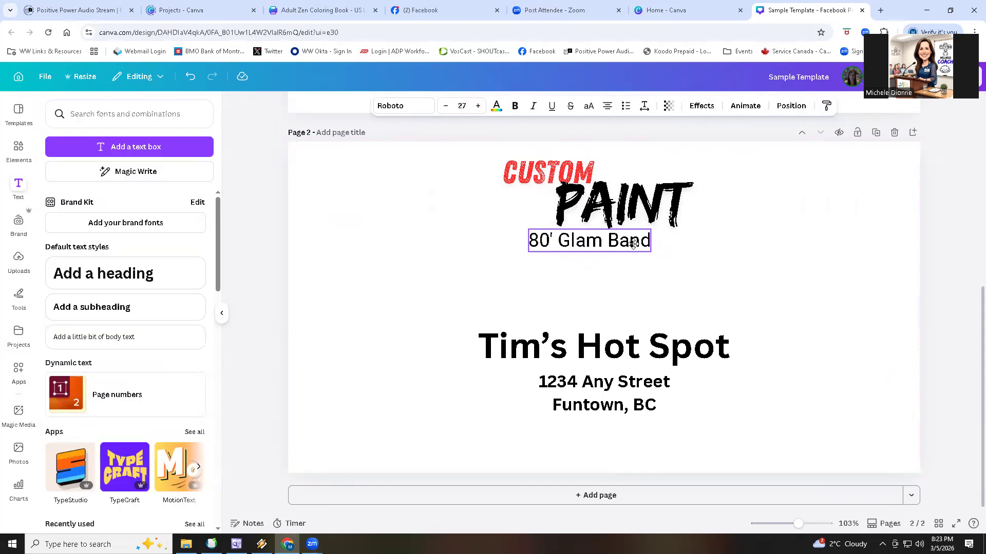
pyautogui.moveTo(569, 391); pyautogui.dragTo(570, 438)
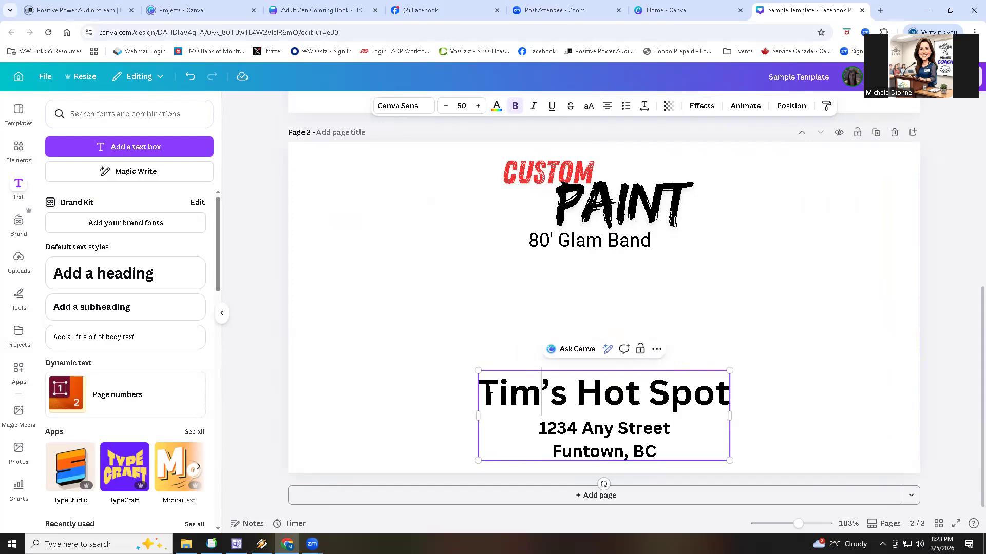
# Change the font of the "Tim's Hot Spot" line to Bricolage Grotesque
pyautogui.moveTo(484, 394); pyautogui.dragTo(726, 395)
pyautogui.scroll(-1, 128, 267)
pyautogui.scroll(1, 129, 267)
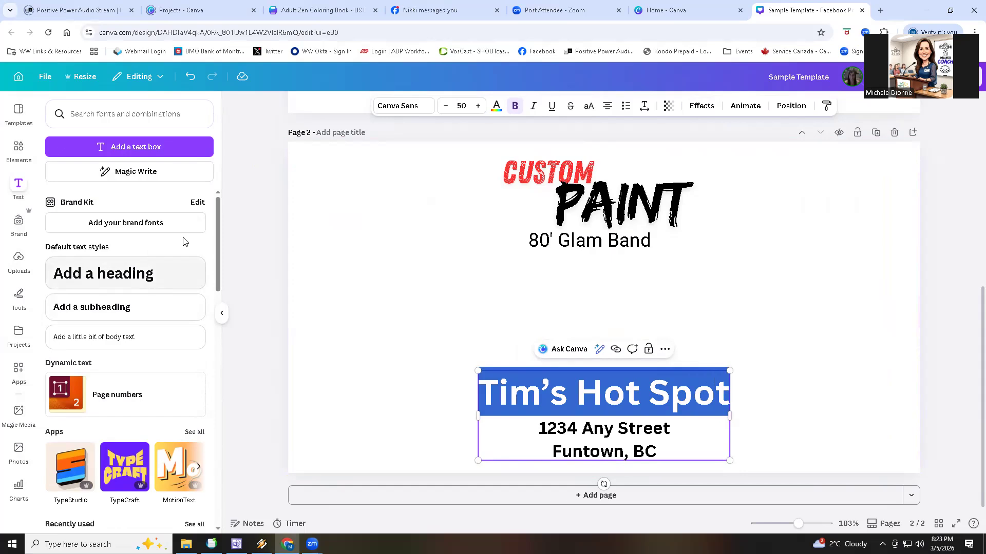
pyautogui.click(400, 106)
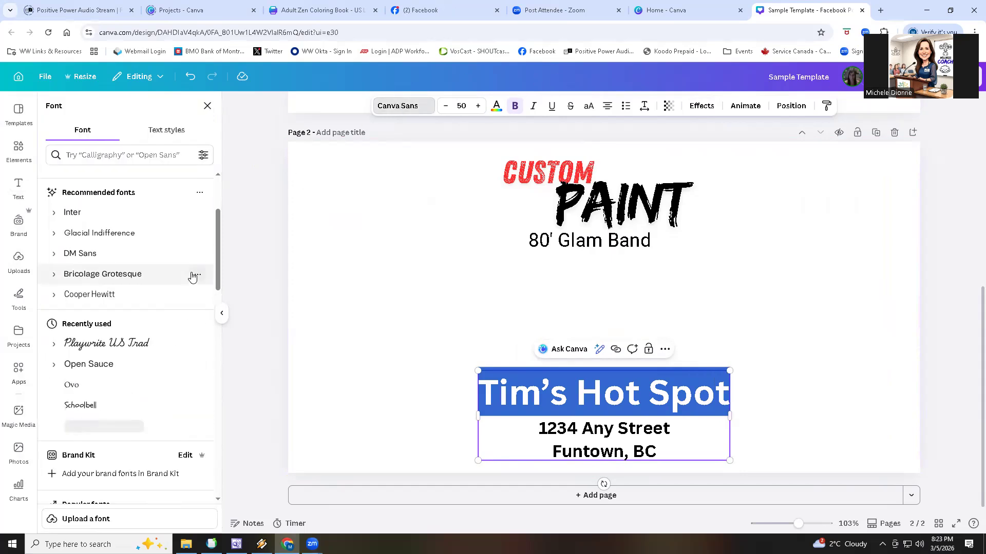
pyautogui.click(125, 280)
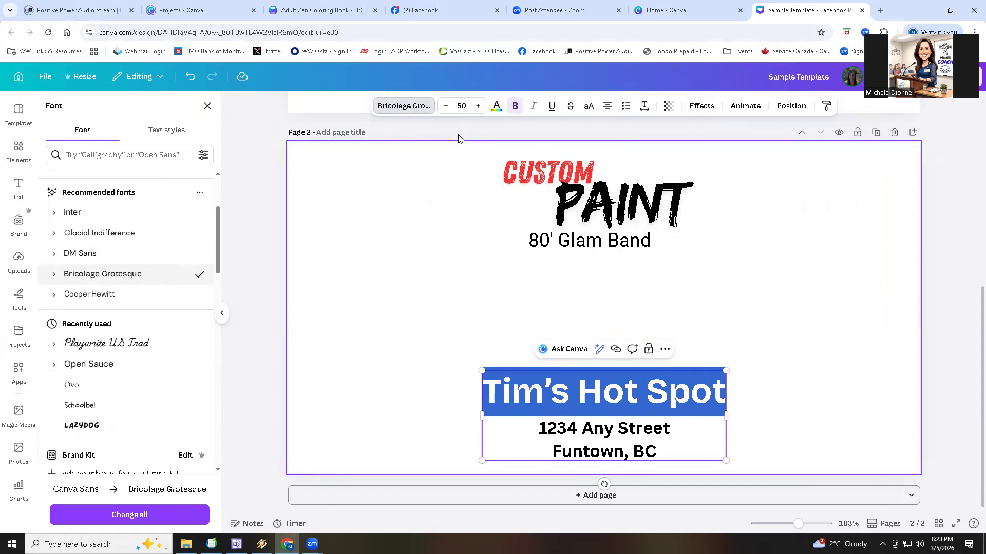
# Increase the font size of the "Tim's Hot Spot" line by seven points
pyautogui.click(478, 107)
pyautogui.click(478, 107)
pyautogui.click(478, 106)
pyautogui.click(478, 107)
pyautogui.click(478, 107)
pyautogui.click(478, 107)
pyautogui.click(478, 107)
pyautogui.click(811, 329)
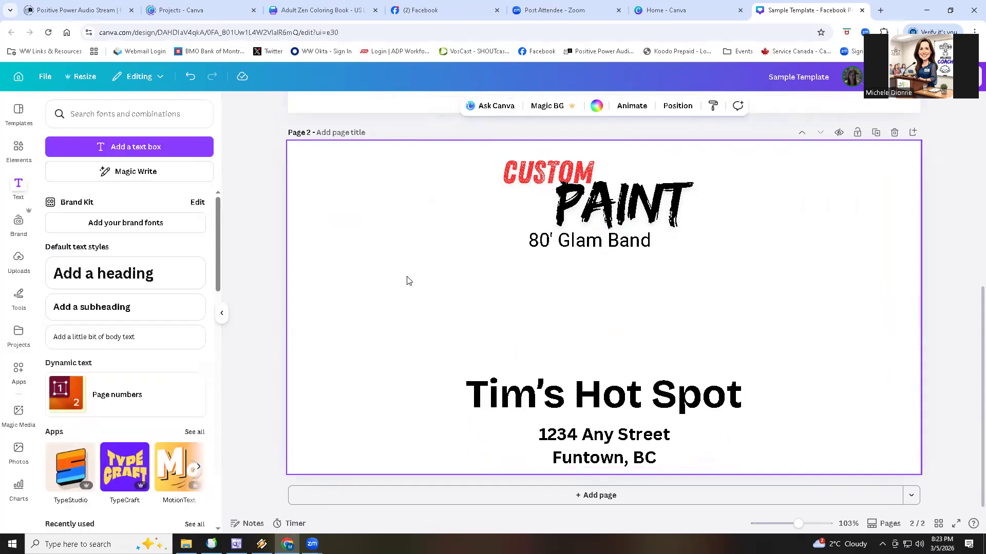
# Move the "CUSTOM PAINT" title and the "80' Glam Band" text up toward the page's top edge
pyautogui.click(18, 148)
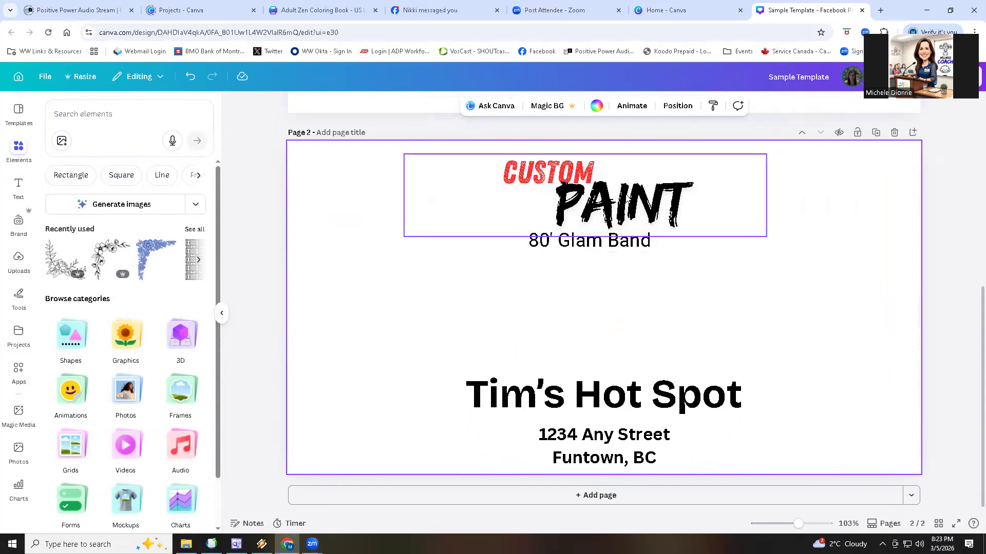
pyautogui.moveTo(629, 206); pyautogui.dragTo(628, 195)
pyautogui.moveTo(578, 233); pyautogui.dragTo(578, 222)
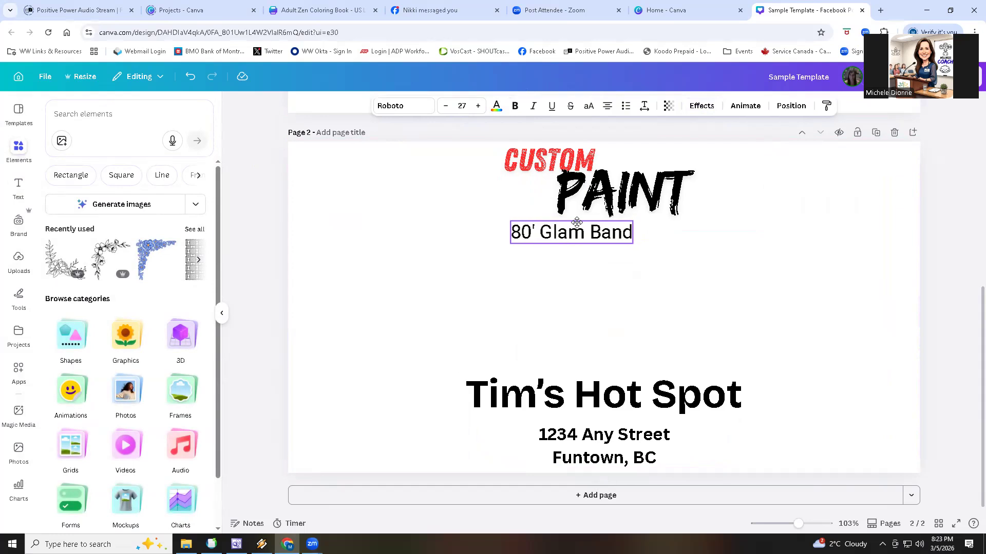
pyautogui.click(676, 277)
# Look through the full collection of recently used elements and return to the elements overview
pyautogui.click(111, 117)
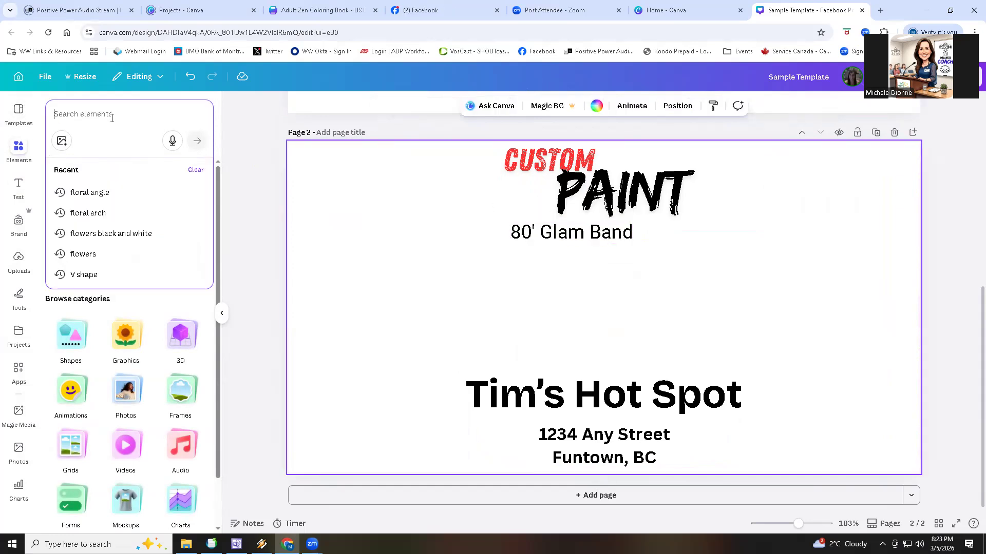
pyautogui.click(254, 204)
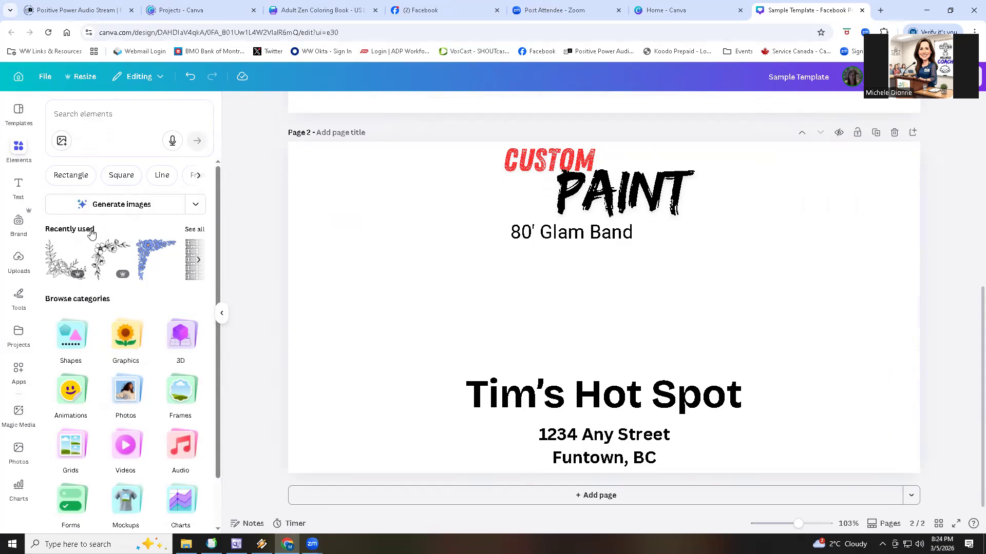
pyautogui.click(195, 230)
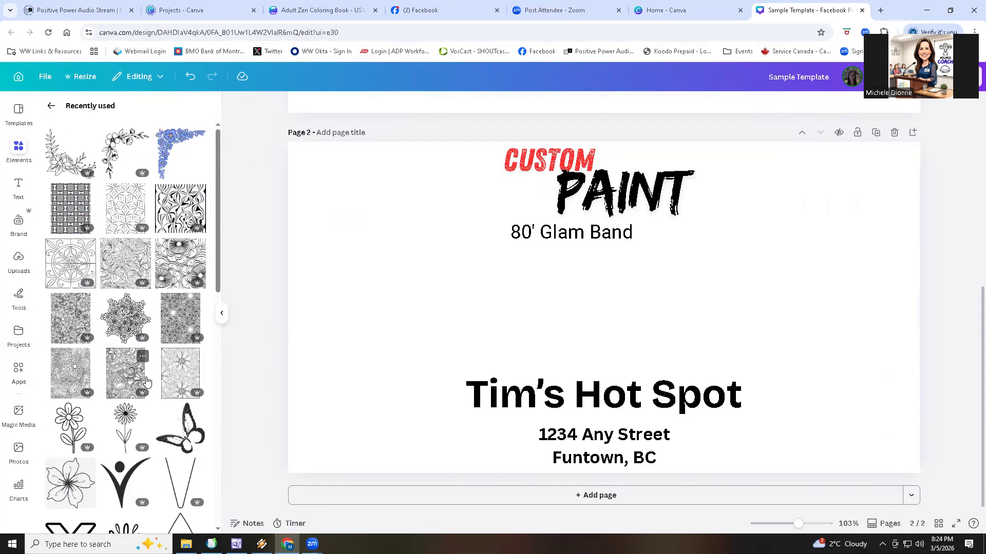
pyautogui.click(51, 106)
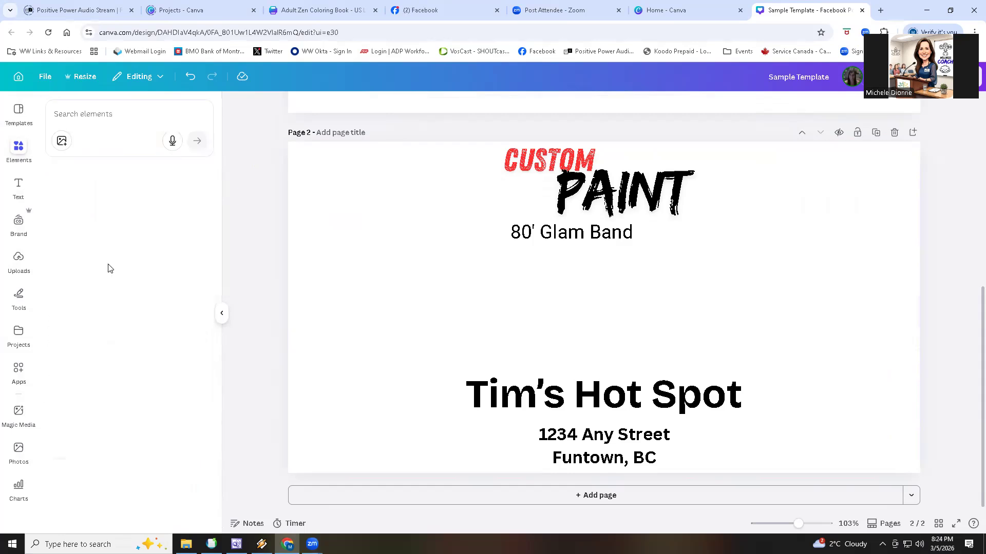
# Search the elements for "disco ball", browse all matching graphics, and insert the pink hanging disco ball
pyautogui.click(129, 119)
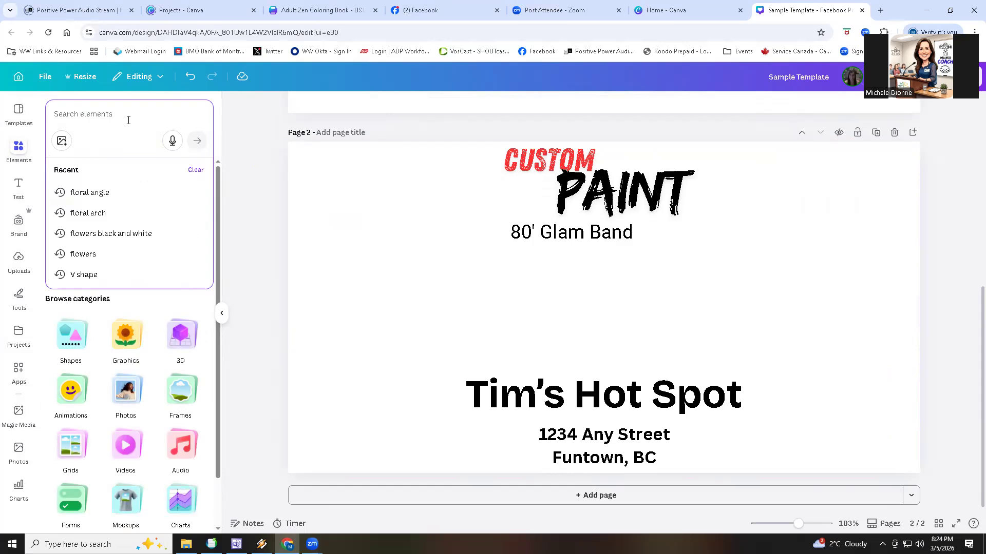
pyautogui.write('disco ball')
pyautogui.press('Return')
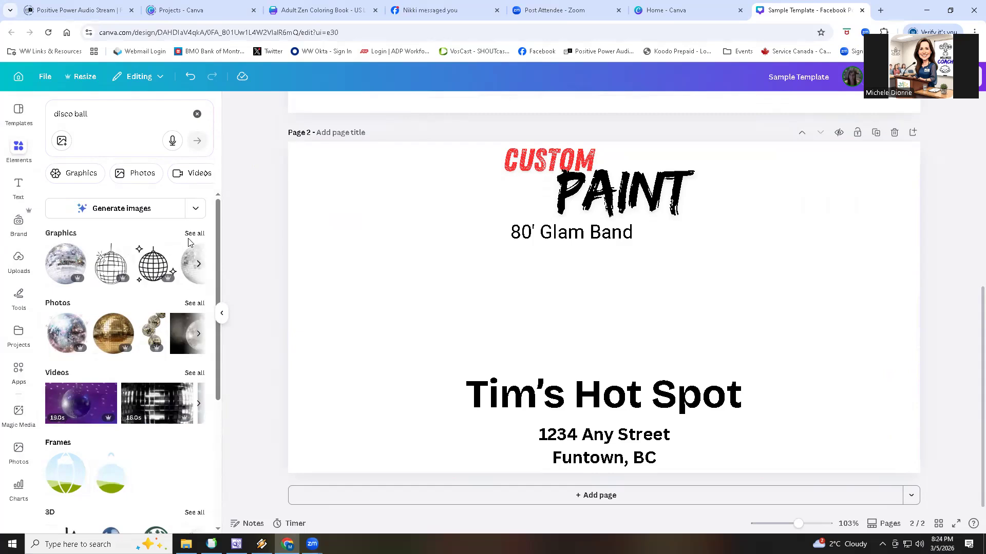
pyautogui.scroll(-2, 166, 275)
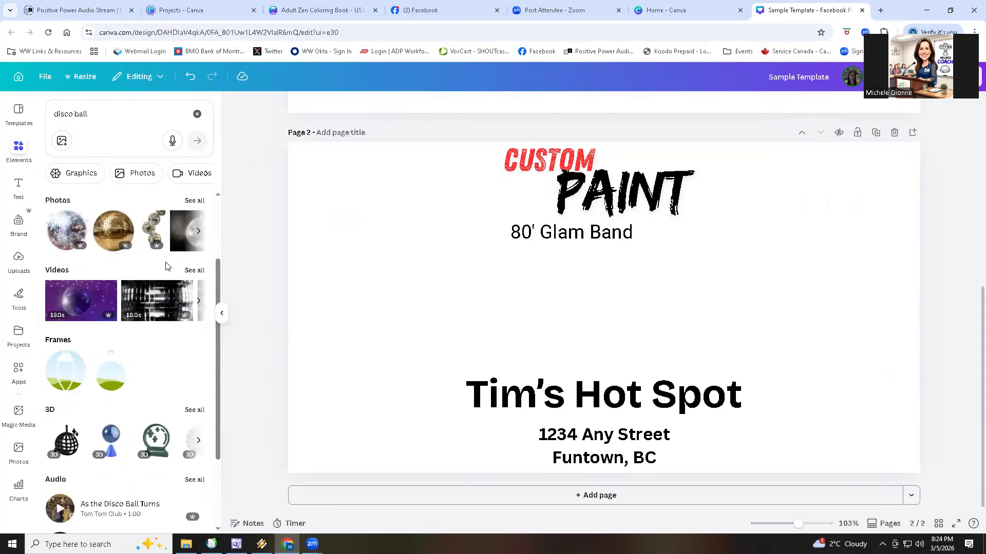
pyautogui.scroll(-1, 166, 266)
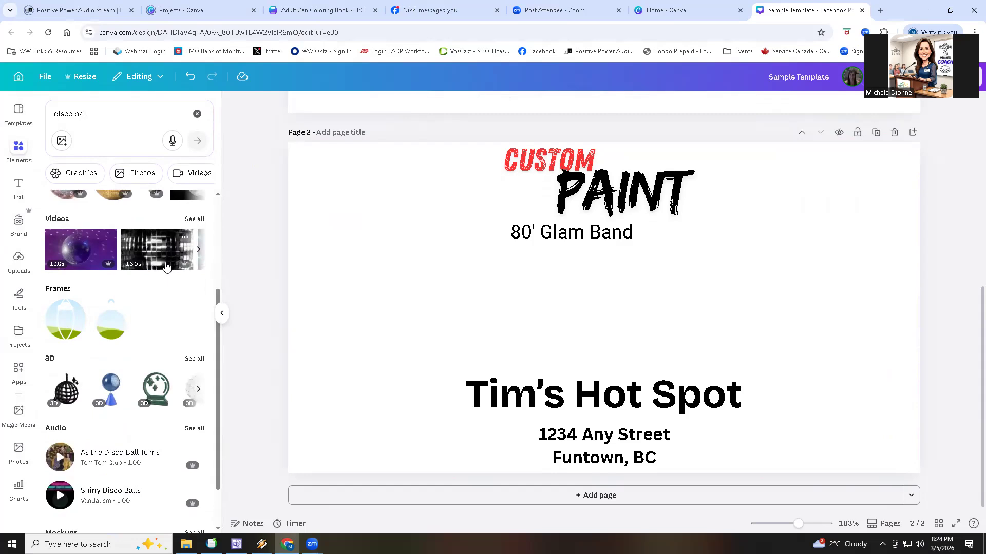
pyautogui.scroll(3, 166, 267)
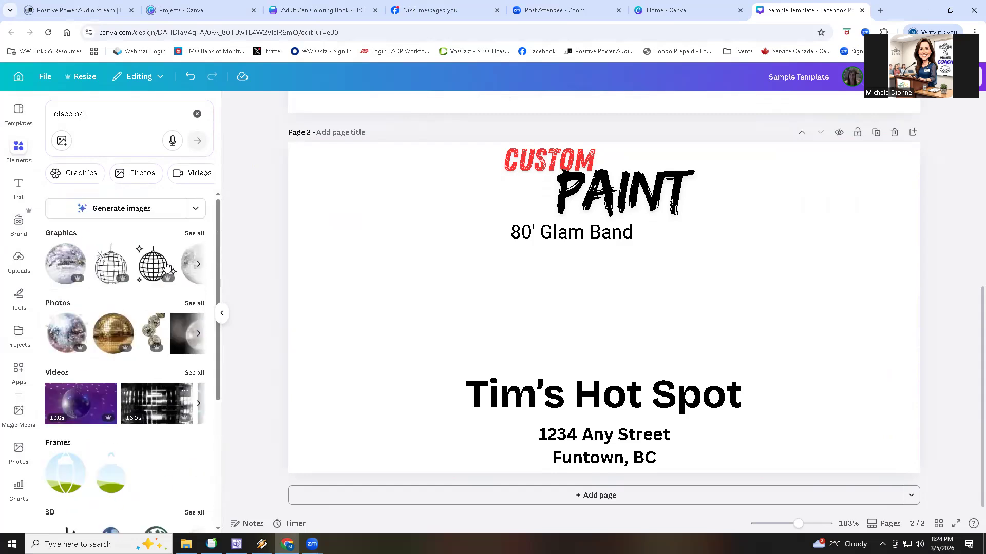
pyautogui.click(190, 234)
pyautogui.scroll(-2, 127, 289)
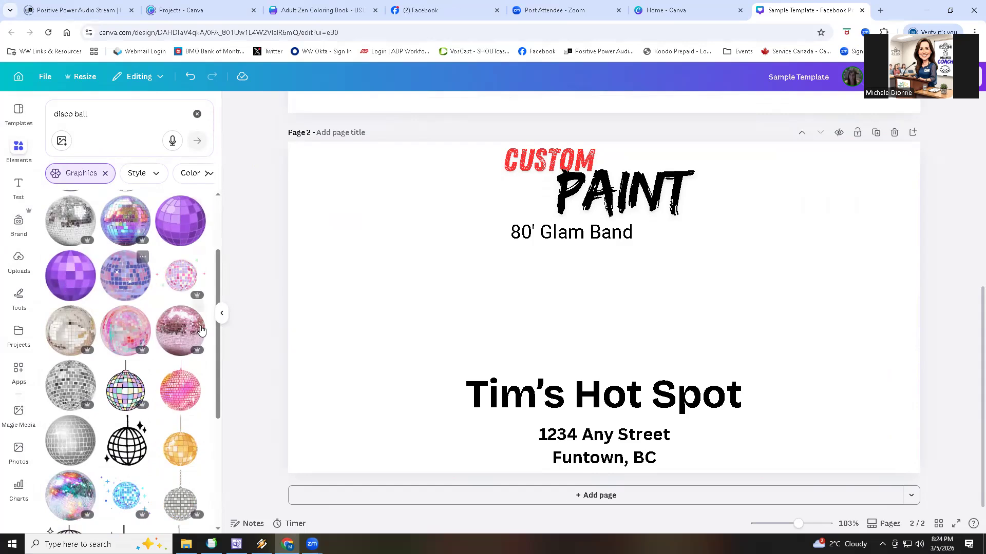
pyautogui.scroll(-1, 126, 287)
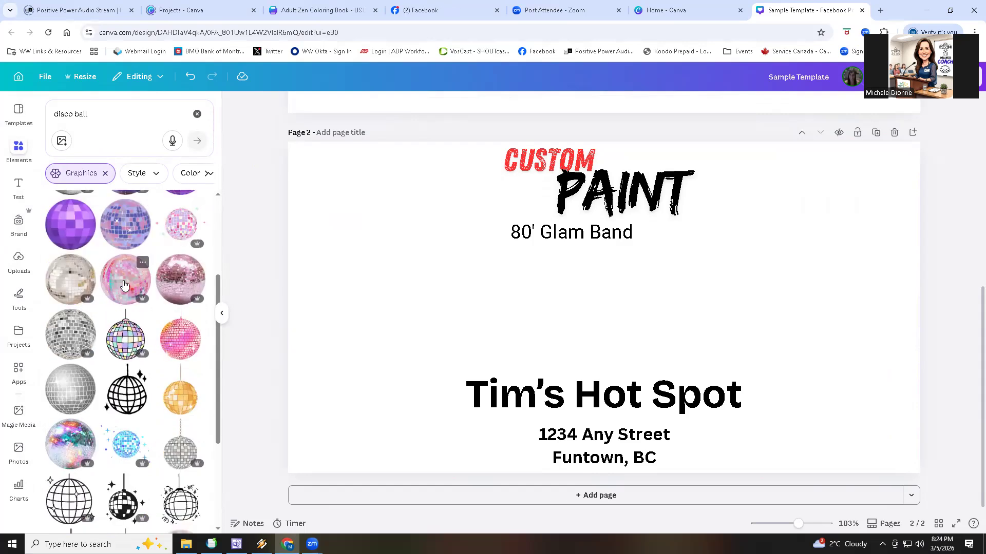
pyautogui.scroll(-2, 124, 285)
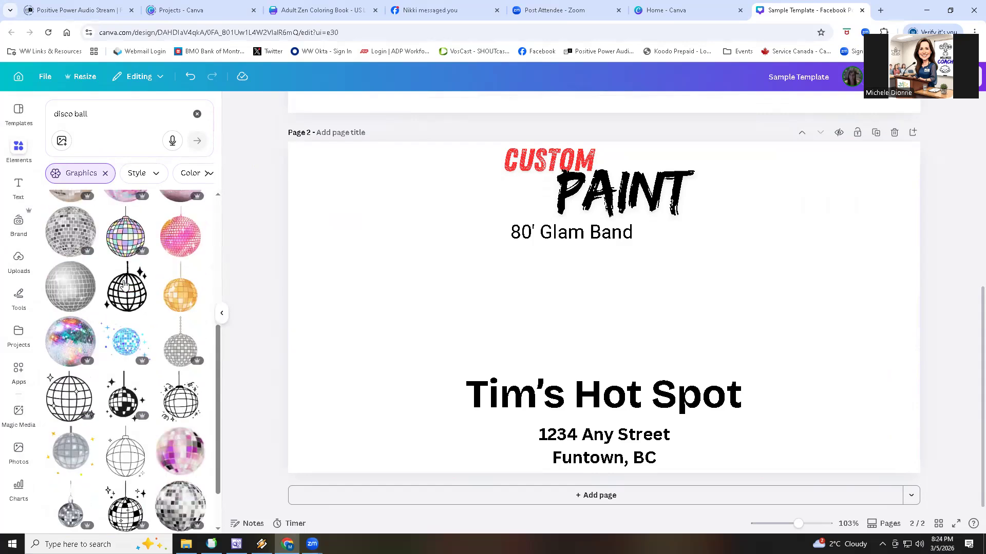
pyautogui.click(176, 247)
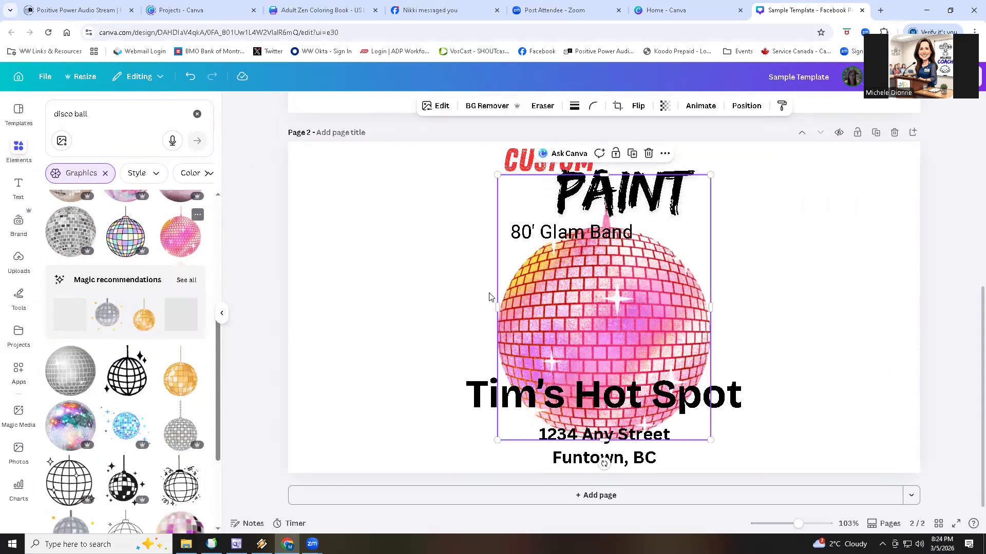
# Shrink the pink disco ball and place it hanging from the page's top edge, left of "CUSTOM PAINT"
pyautogui.moveTo(588, 296); pyautogui.dragTo(379, 266)
pyautogui.moveTo(501, 407); pyautogui.dragTo(442, 291)
pyautogui.click(548, 336)
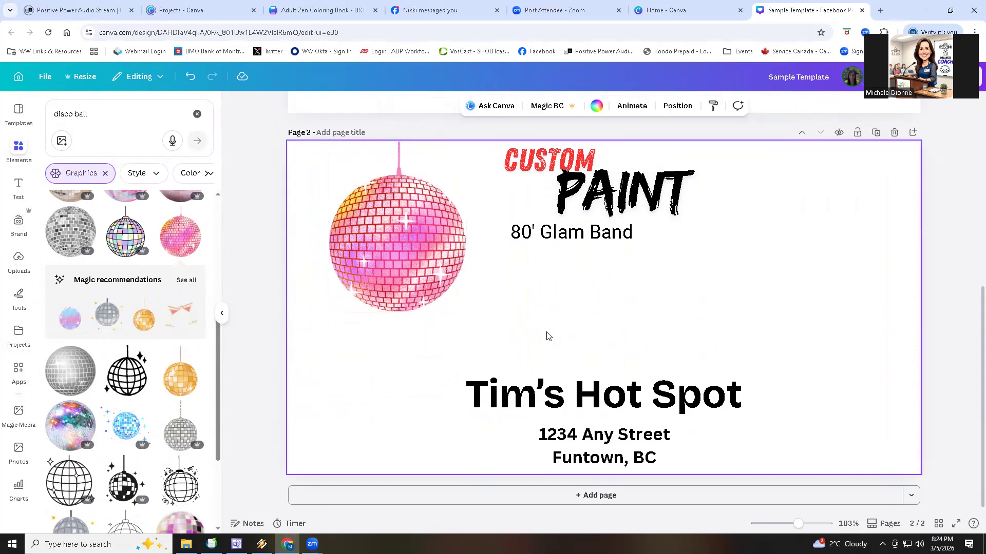
# Search the graphics for "dancers" and insert the black silhouette of a group of dancers
pyautogui.click(108, 115)
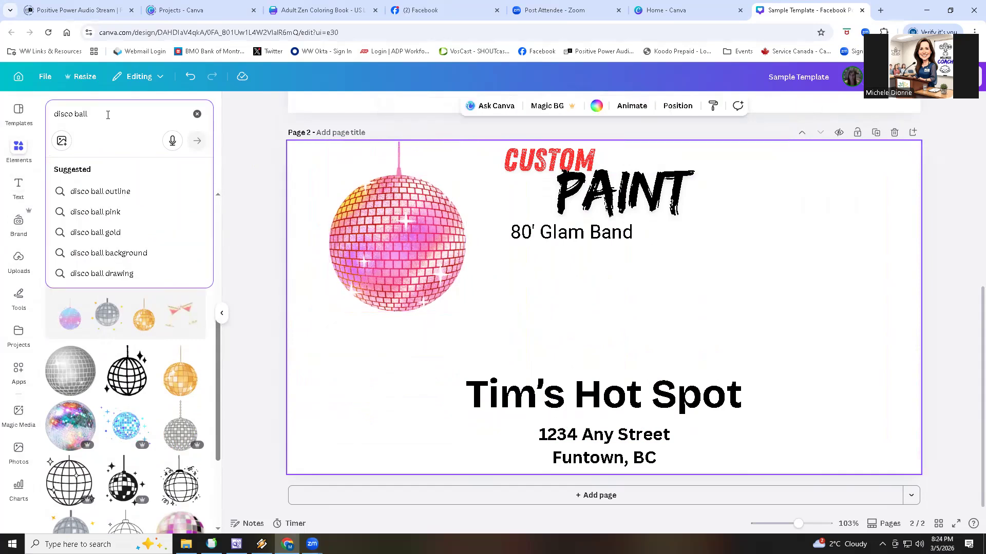
pyautogui.press('BackSpace')
pyautogui.press('BackSpace')
pyautogui.press('BackSpace')
pyautogui.press('BackSpace')
pyautogui.press('BackSpace')
pyautogui.press('BackSpace')
pyautogui.press('BackSpace')
pyautogui.press('BackSpace')
pyautogui.press('BackSpace')
pyautogui.press('BackSpace')
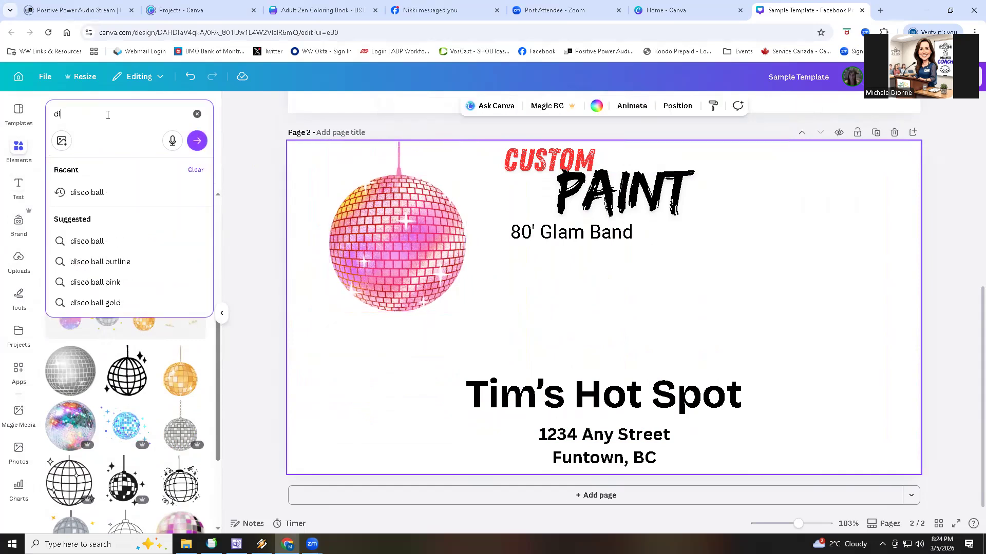
pyautogui.write('dancers')
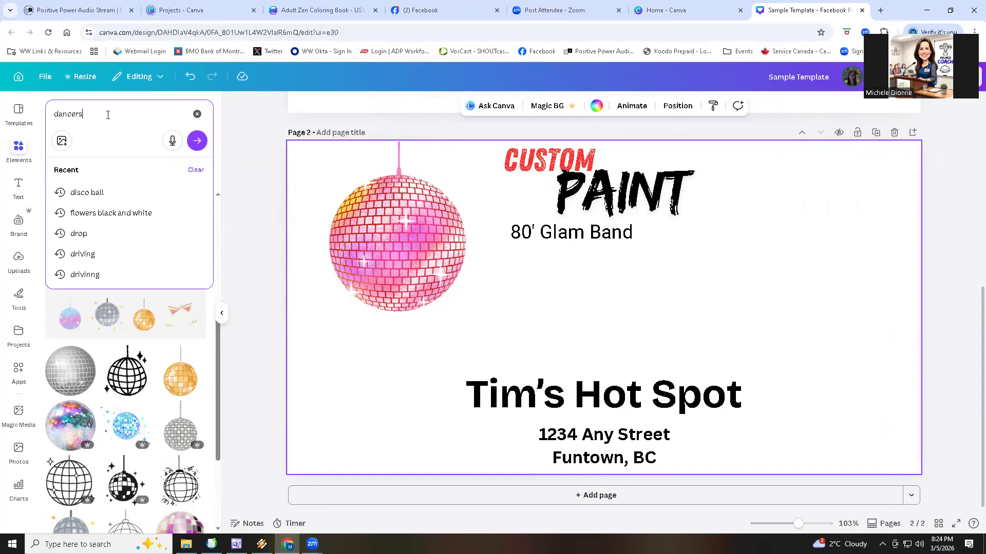
pyautogui.press('Return')
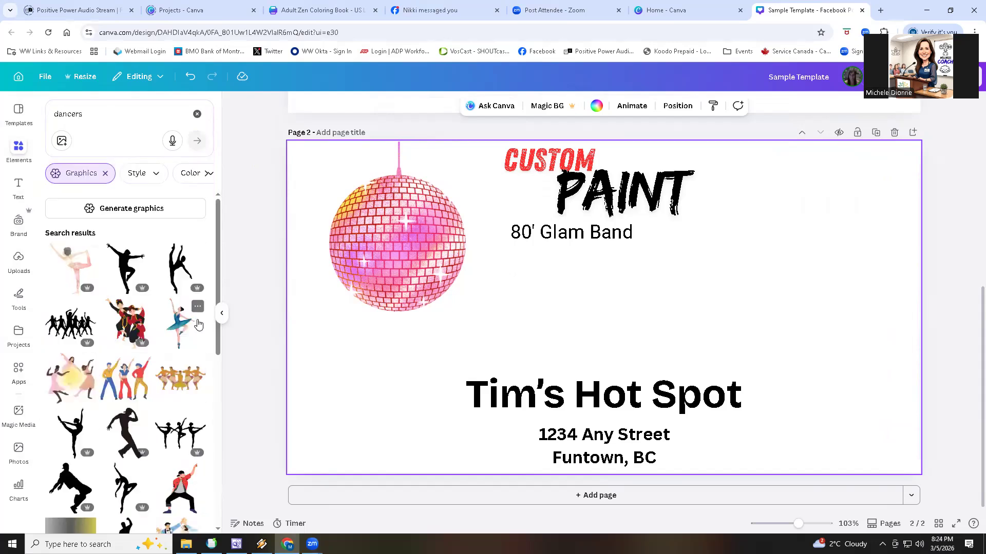
pyautogui.click(82, 325)
# Shrink the dancers silhouette and place it in the lower-right corner of the page, beside the venue text
pyautogui.moveTo(651, 304); pyautogui.dragTo(801, 289)
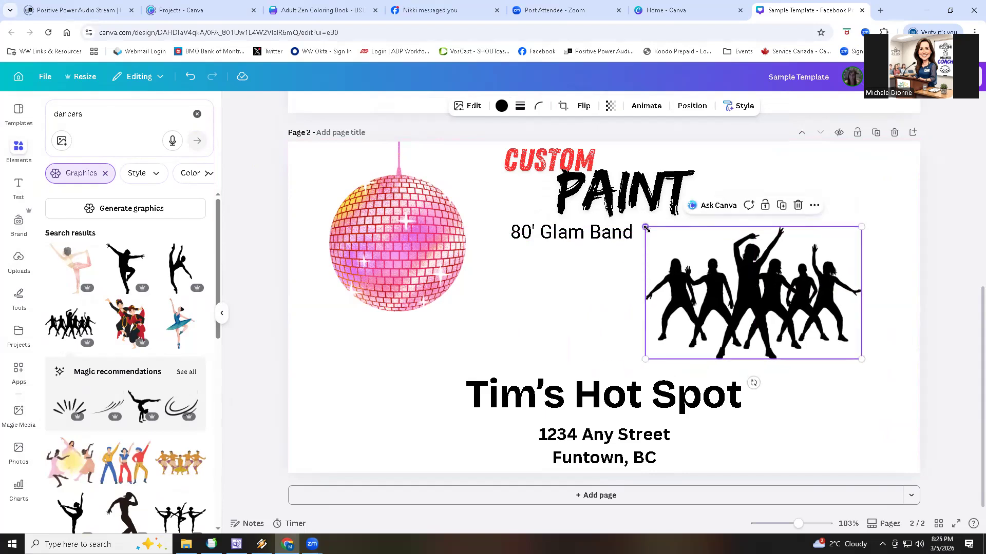
pyautogui.moveTo(646, 229); pyautogui.dragTo(705, 277)
pyautogui.moveTo(806, 319); pyautogui.dragTo(864, 433)
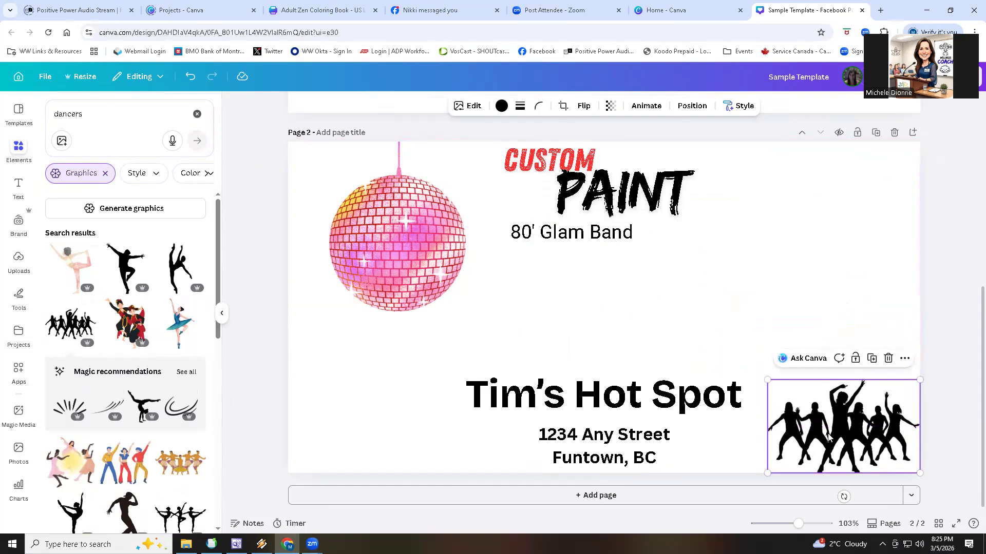
pyautogui.click(787, 258)
# Duplicate the dancers silhouette and place the copy in the lower-left corner of the page
pyautogui.click(828, 456)
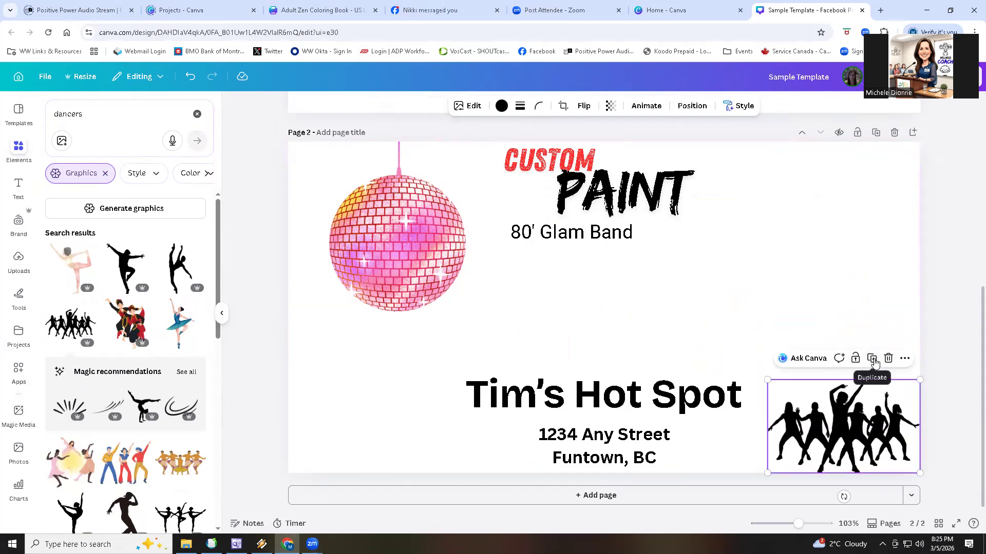
pyautogui.click(872, 359)
pyautogui.moveTo(856, 442); pyautogui.dragTo(368, 426)
pyautogui.click(698, 235)
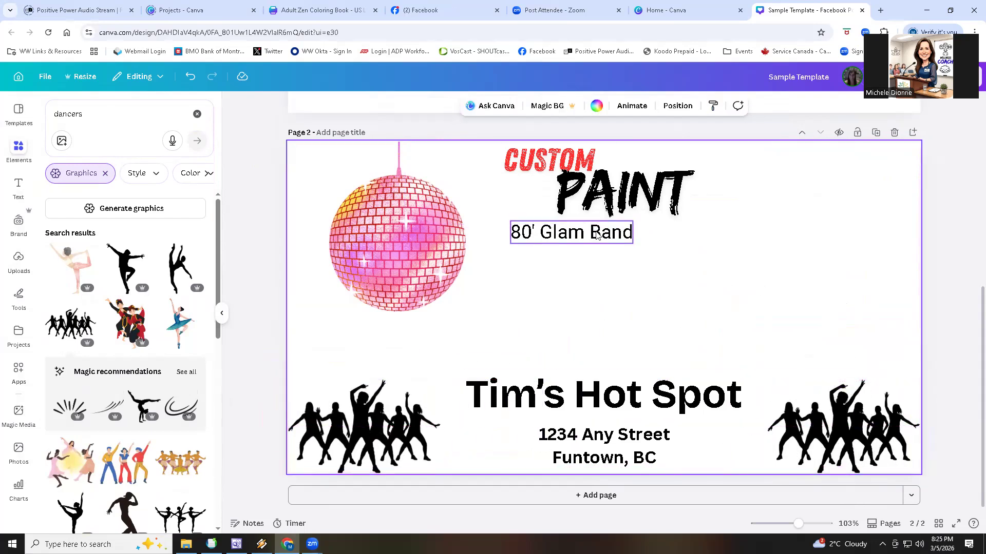
# Set "80' Glam Band" aside near the page's upper-right corner, then enlarge the "CUSTOM PAINT" title and reposition it beside the disco ball
pyautogui.moveTo(597, 235); pyautogui.dragTo(852, 178)
pyautogui.click(647, 197)
pyautogui.moveTo(647, 197); pyautogui.dragTo(652, 255)
pyautogui.moveTo(772, 199); pyautogui.dragTo(847, 182)
pyautogui.moveTo(693, 236)
pyautogui.mouseDown()
pyautogui.moveTo(640, 207)
pyautogui.moveTo(598, 204)
pyautogui.mouseUp()
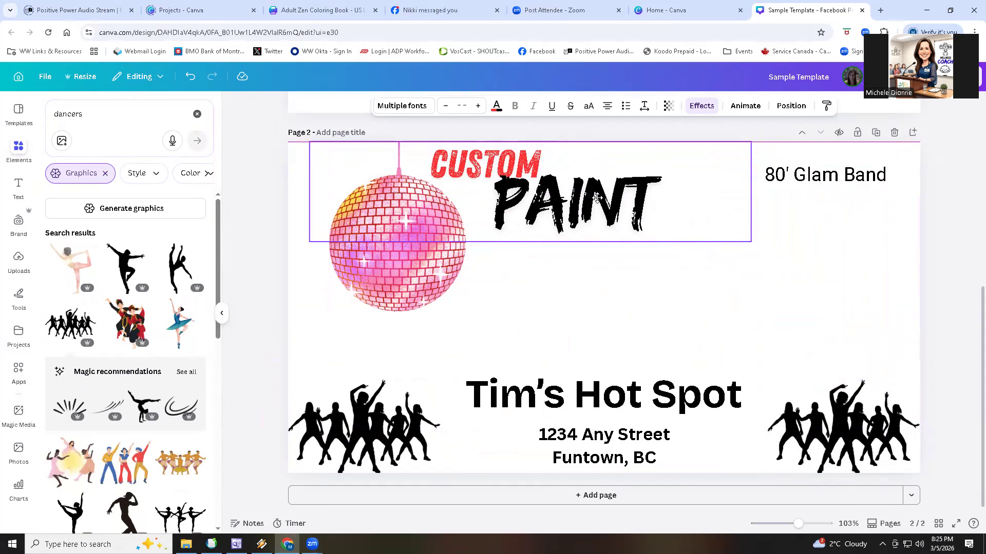
# Move "80' Glam Band" to the open area below "CUSTOM PAINT" and narrow the title group's text box
pyautogui.click(821, 174)
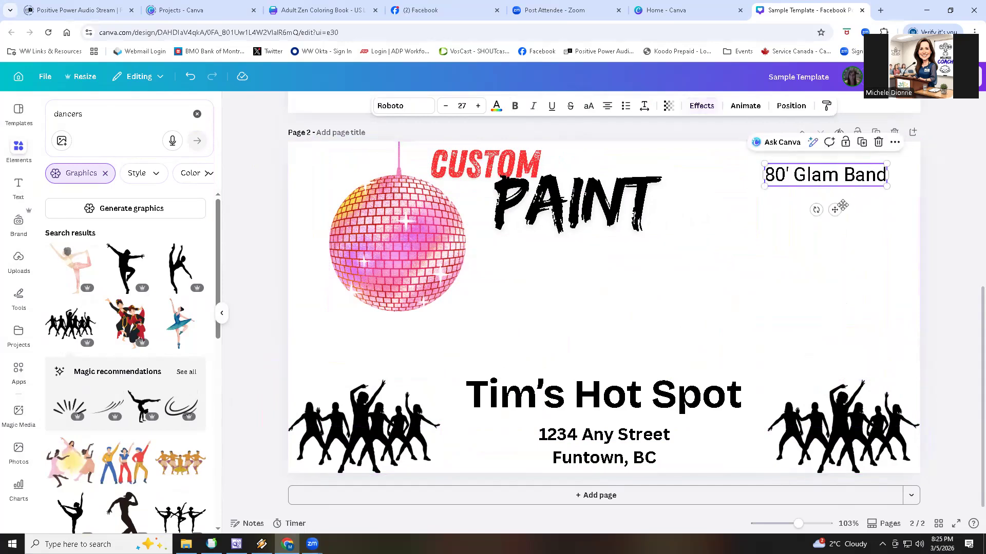
pyautogui.moveTo(821, 175); pyautogui.dragTo(543, 307)
pyautogui.click(616, 237)
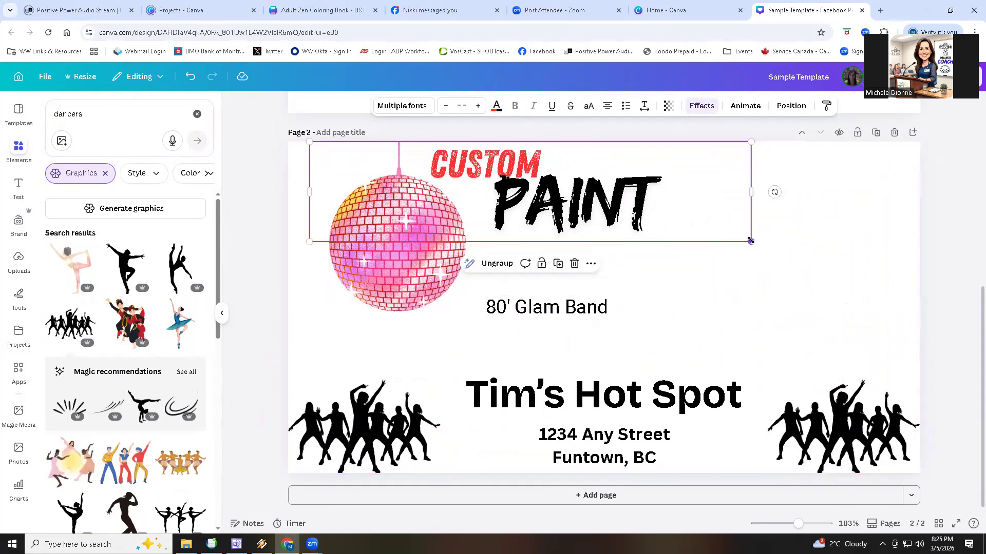
pyautogui.moveTo(754, 209)
pyautogui.mouseDown()
pyautogui.moveTo(750, 198)
pyautogui.moveTo(574, 199)
pyautogui.moveTo(667, 209)
pyautogui.moveTo(638, 211)
pyautogui.mouseUp()
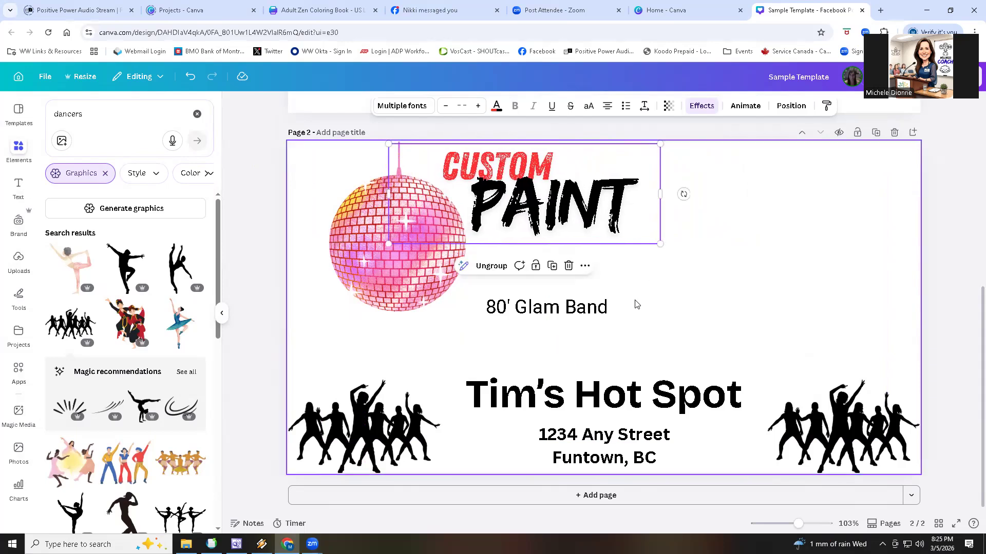
# Move the band tagline directly beneath "PAINT", correct it to "80's Glam Band" and enlarge it to size 33.2
pyautogui.moveTo(591, 312)
pyautogui.mouseDown()
pyautogui.moveTo(607, 299)
pyautogui.moveTo(581, 259)
pyautogui.mouseUp()
pyautogui.click(501, 254)
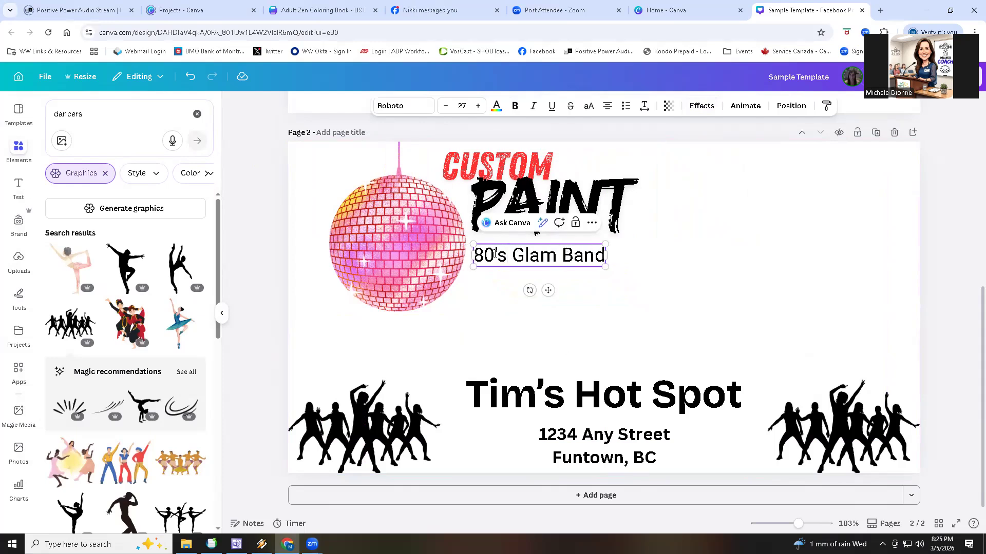
pyautogui.moveTo(477, 255); pyautogui.dragTo(606, 255)
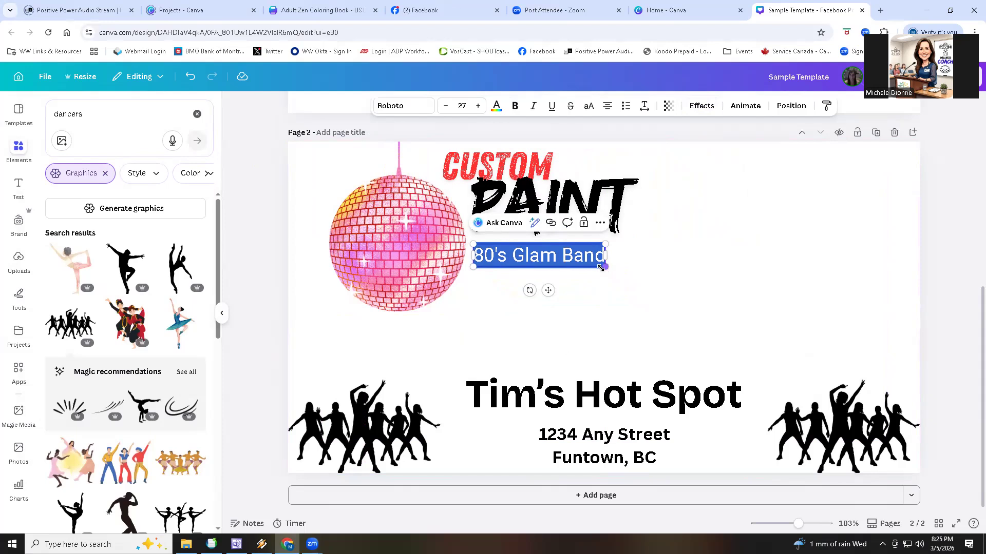
pyautogui.moveTo(605, 267); pyautogui.dragTo(634, 276)
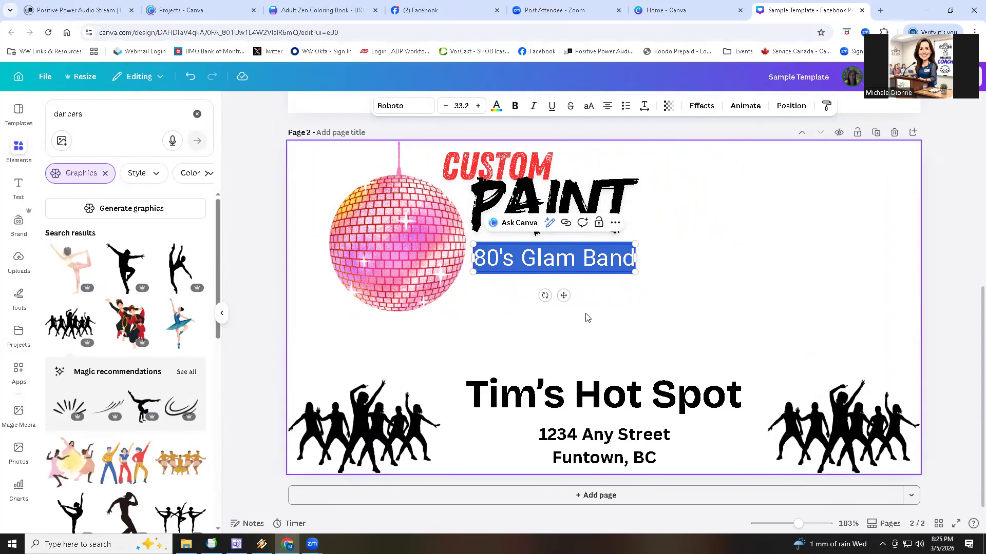
# Search the graphics for "disco", add the multicolour neon star, and shrink it over the dancers in the page's lower-right corner
pyautogui.moveTo(84, 114); pyautogui.dragTo(46, 116)
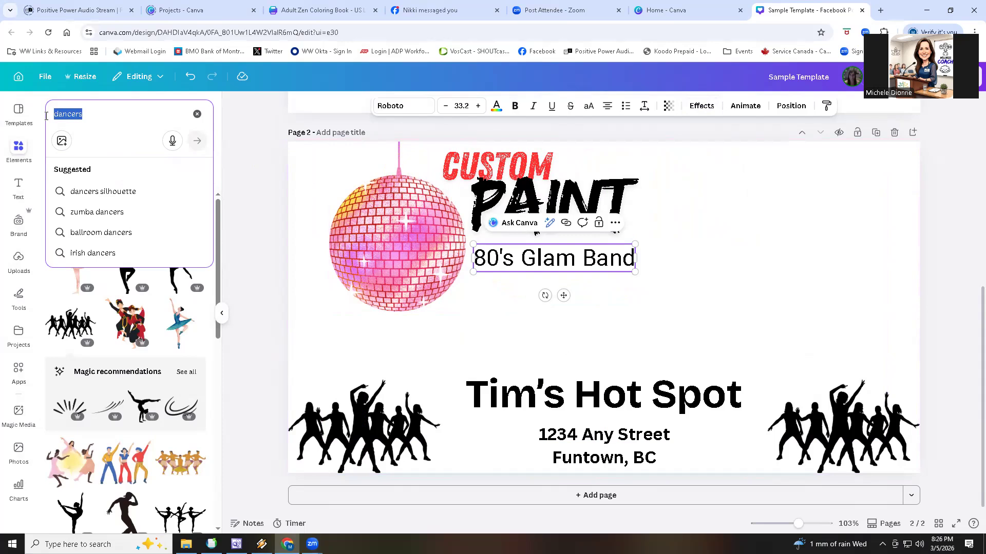
pyautogui.write('disco')
pyautogui.press('Return')
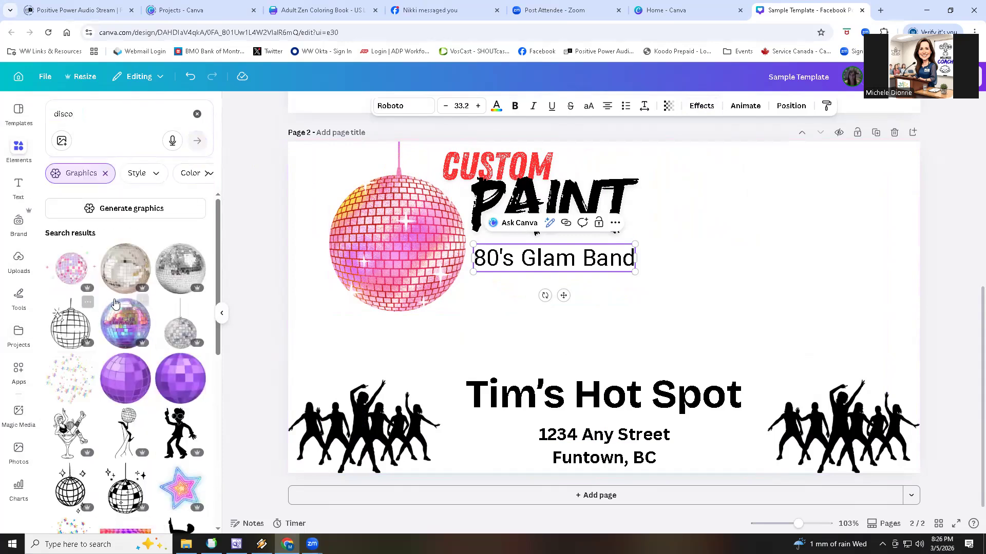
pyautogui.scroll(-2, 115, 303)
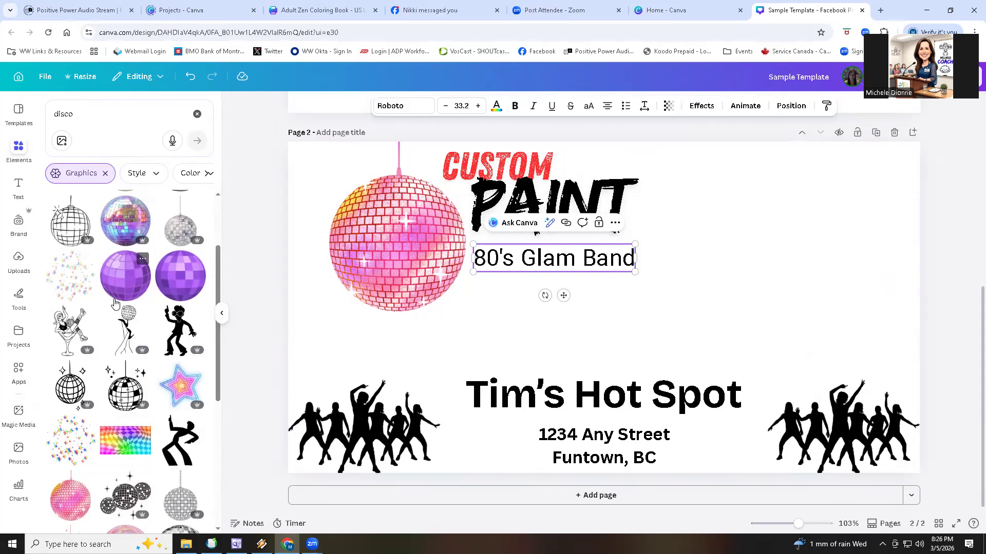
pyautogui.scroll(-1, 115, 303)
pyautogui.scroll(-1, 115, 303)
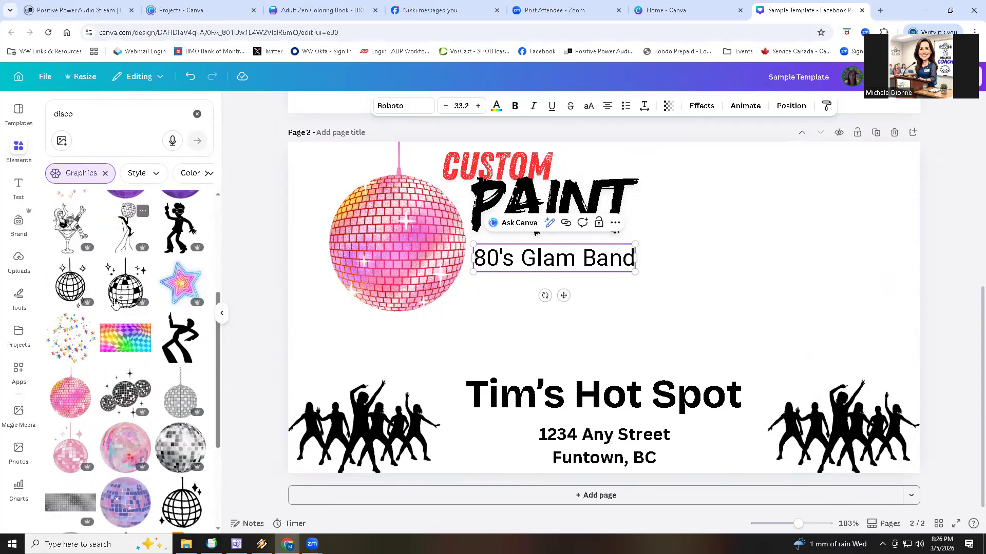
pyautogui.scroll(-1, 115, 303)
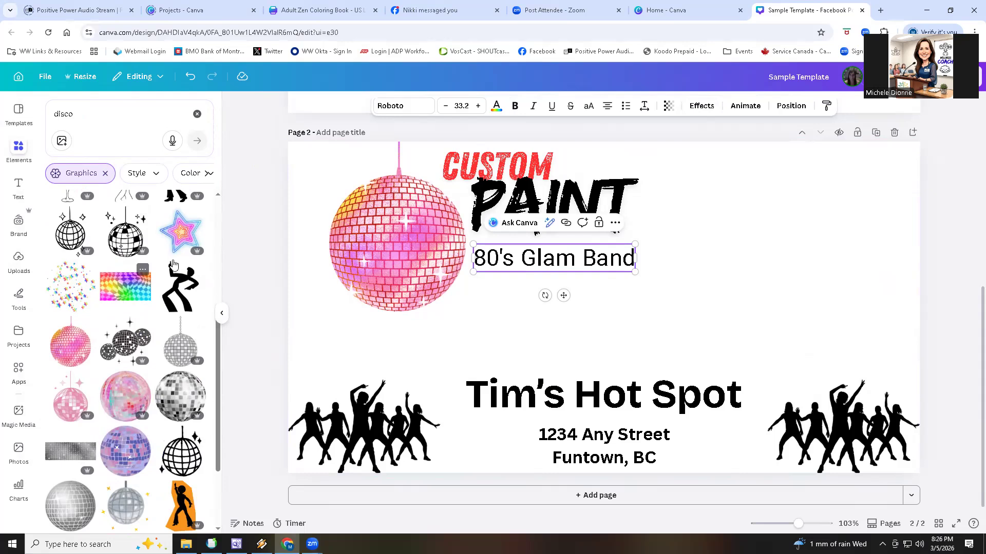
pyautogui.click(182, 233)
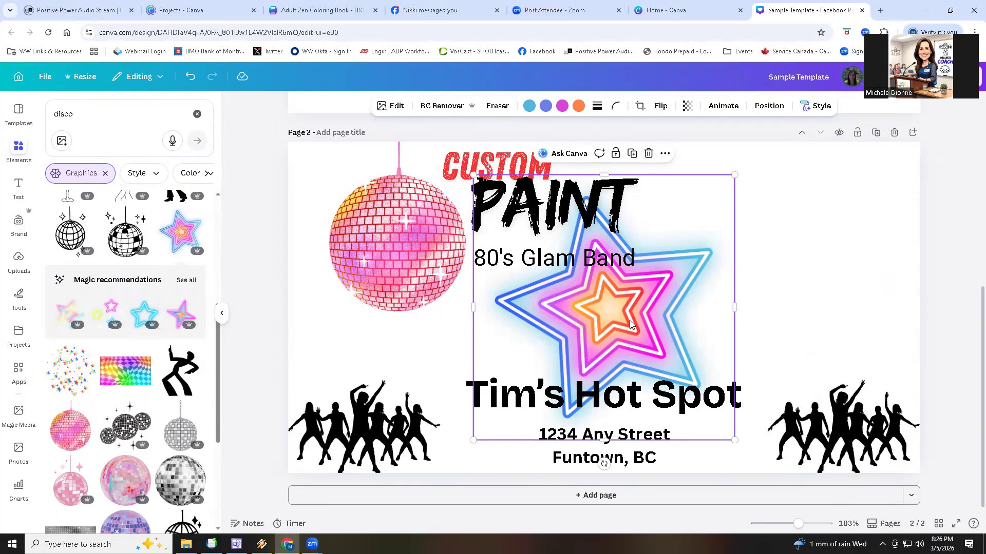
pyautogui.moveTo(473, 439); pyautogui.dragTo(584, 327)
pyautogui.moveTo(678, 268); pyautogui.dragTo(835, 417)
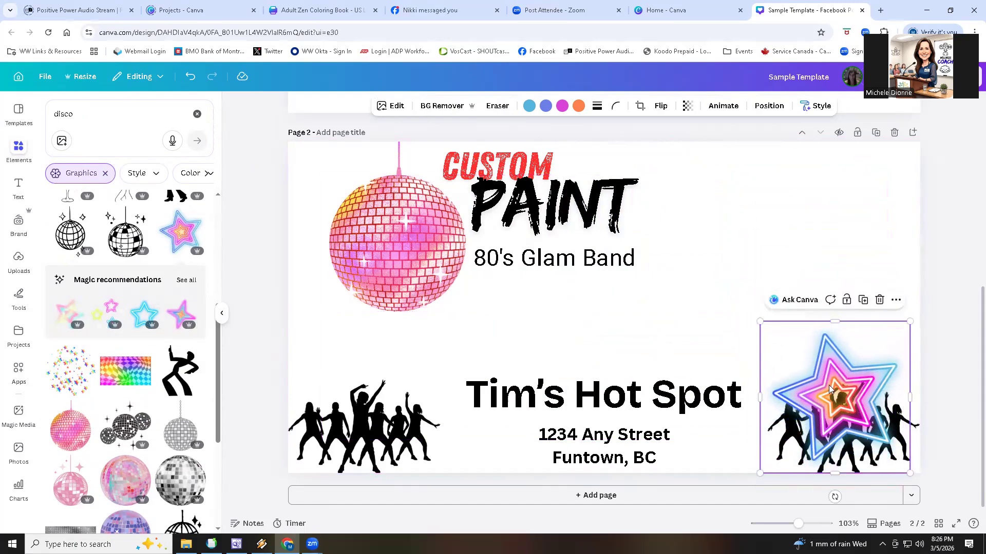
# Send the neon star to the back, behind the lower-right dancers, and show all the recommended matching graphics
pyautogui.rightClick(863, 368)
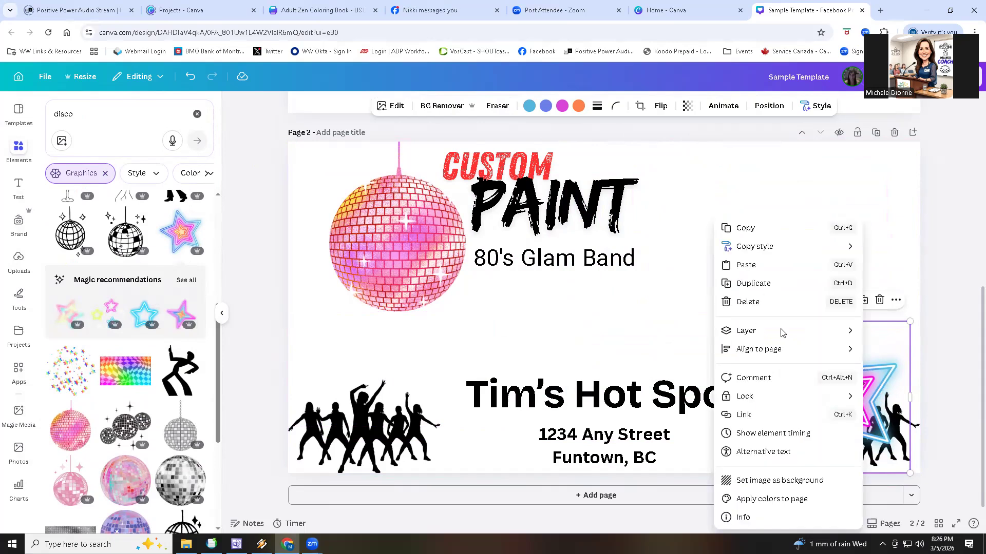
pyautogui.moveTo(767, 331)
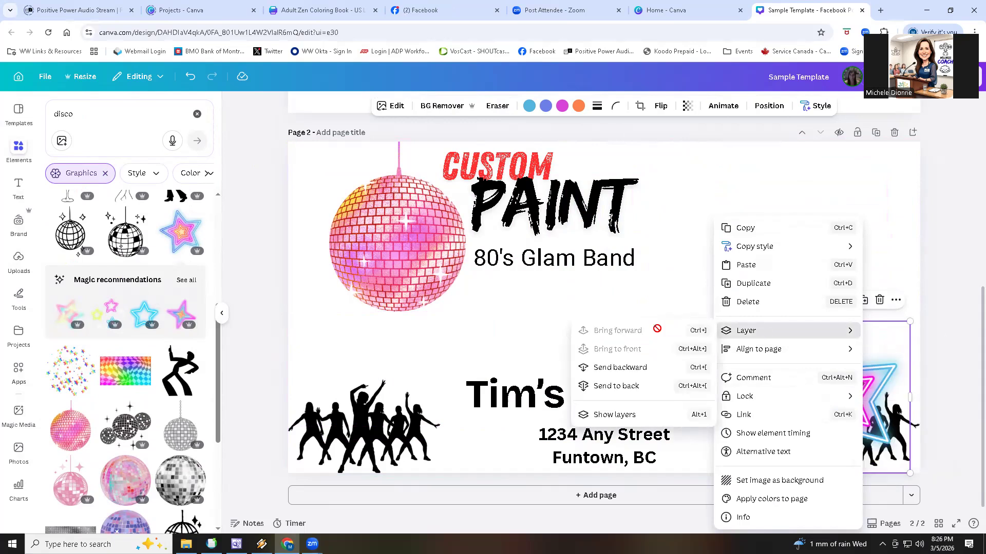
pyautogui.click(620, 388)
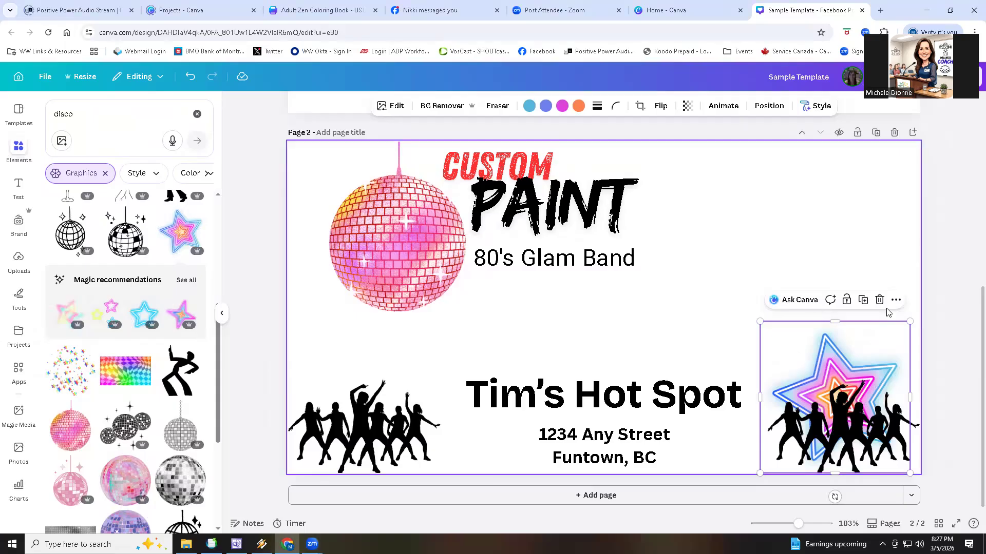
pyautogui.click(187, 280)
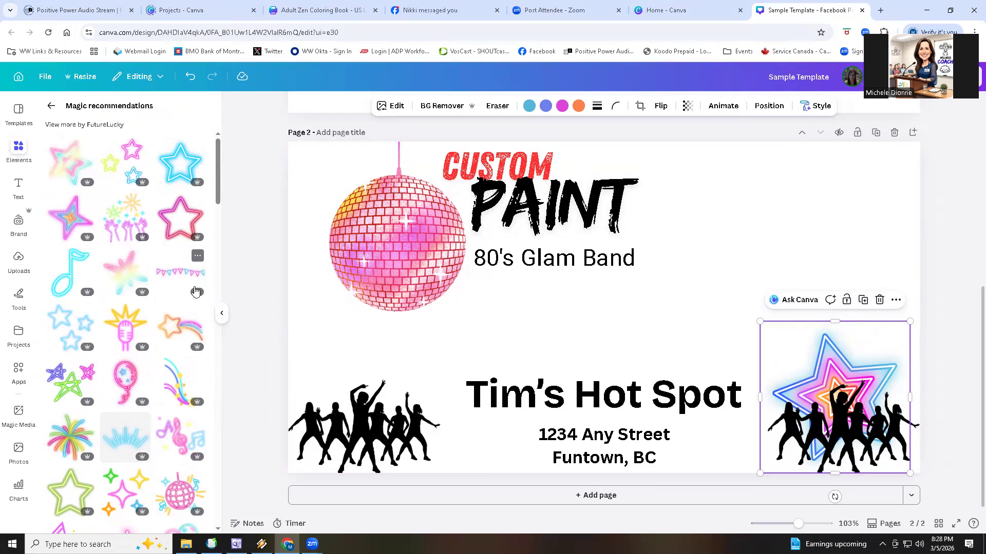
# Shrink the disco ball and place it just beside the word "CUSTOM" at the page's upper edge
pyautogui.click(454, 303)
pyautogui.moveTo(465, 311); pyautogui.dragTo(397, 224)
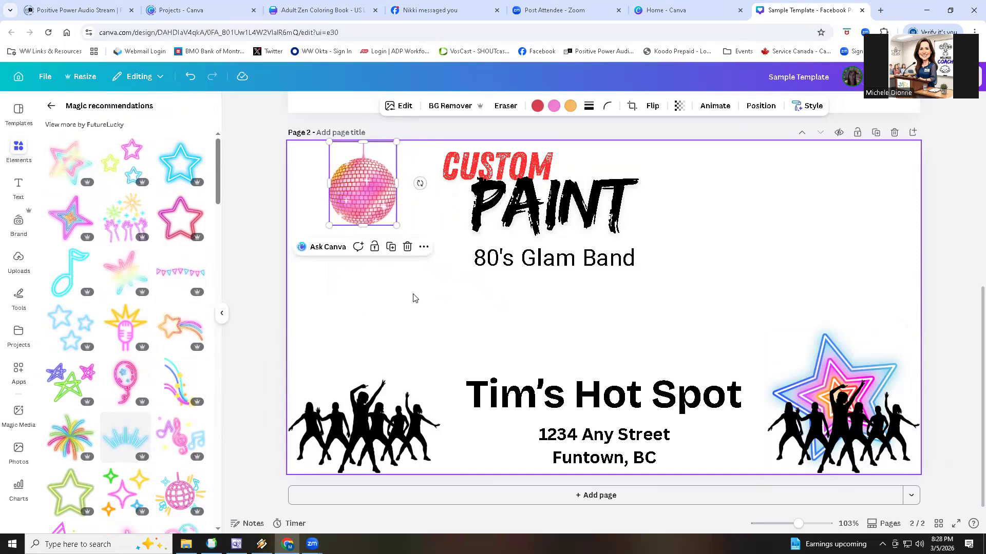
pyautogui.moveTo(377, 191); pyautogui.dragTo(418, 193)
pyautogui.moveTo(436, 227)
pyautogui.mouseDown()
pyautogui.moveTo(445, 248)
pyautogui.moveTo(440, 240)
pyautogui.mouseUp()
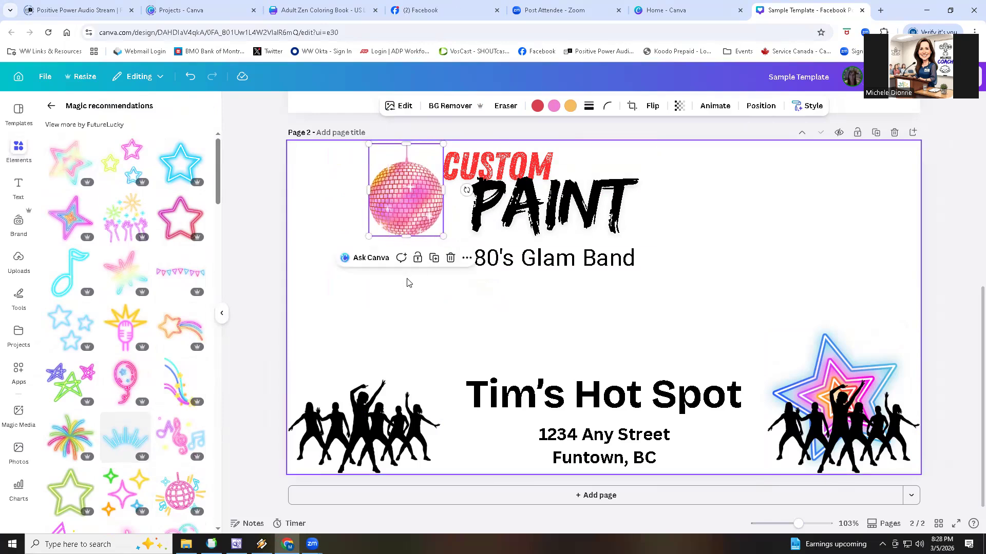
pyautogui.click(405, 288)
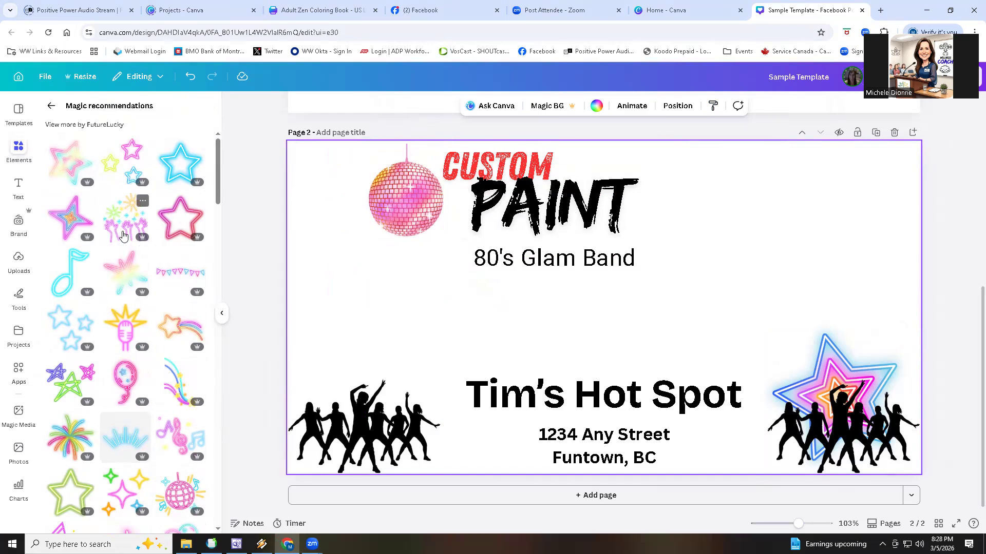
# Add the pastel neon star from the recommendations, shrink it and move it over the lower-left dancers
pyautogui.click(72, 165)
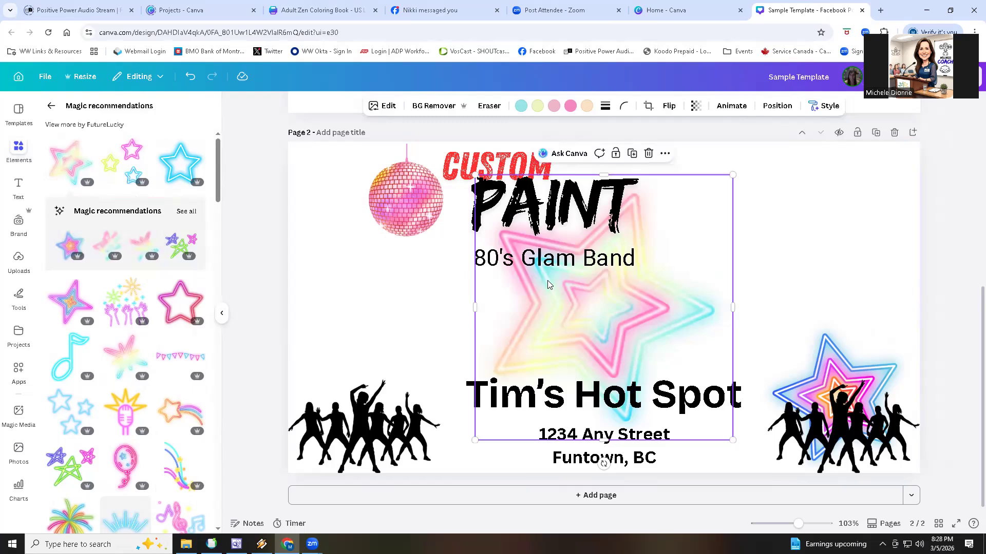
pyautogui.moveTo(733, 175); pyautogui.dragTo(639, 272)
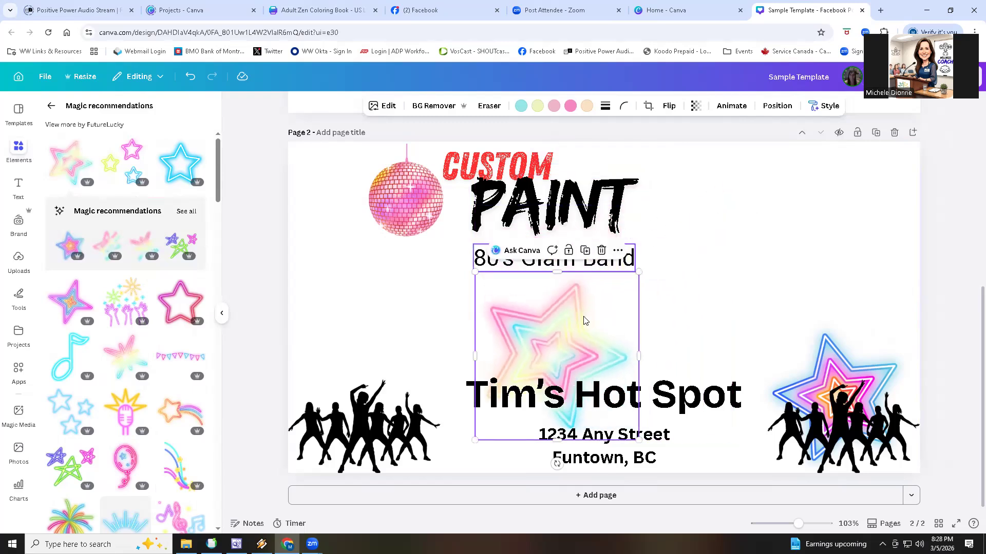
pyautogui.moveTo(584, 310); pyautogui.dragTo(677, 343)
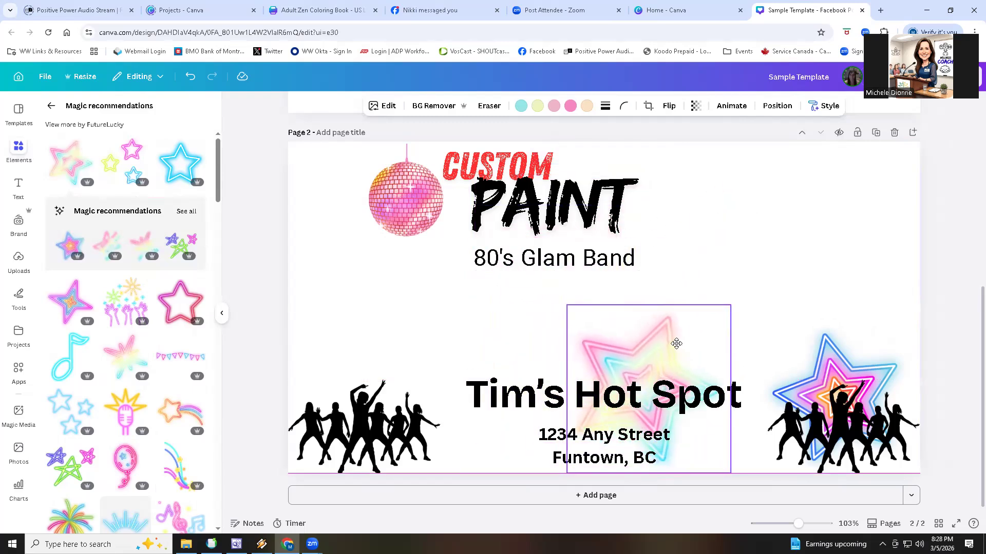
pyautogui.moveTo(730, 306); pyautogui.dragTo(850, 348)
pyautogui.moveTo(752, 340); pyautogui.dragTo(340, 306)
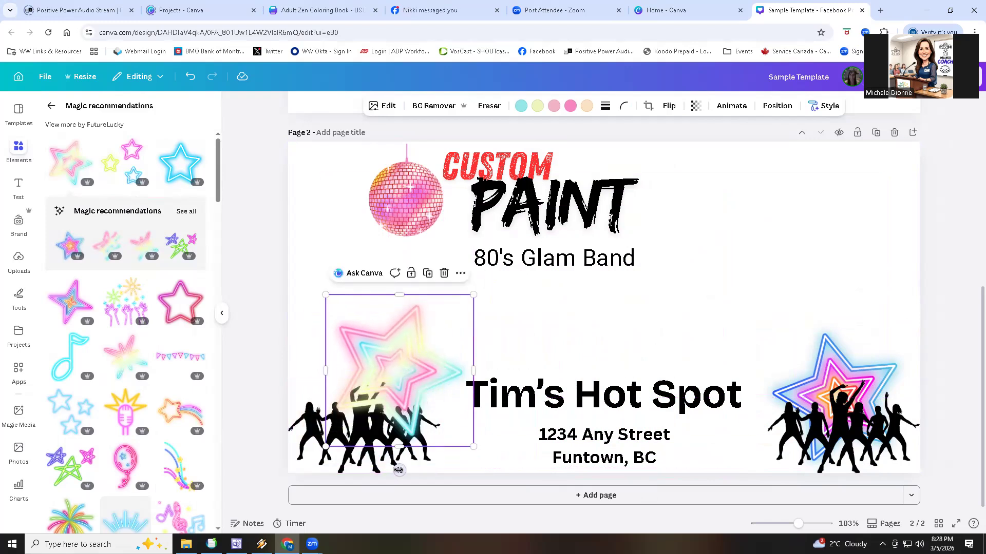
# Turn the pastel star upside down, fit it into the page's lower-left corner and send it to the back behind the dancers
pyautogui.moveTo(399, 470); pyautogui.dragTo(399, 268)
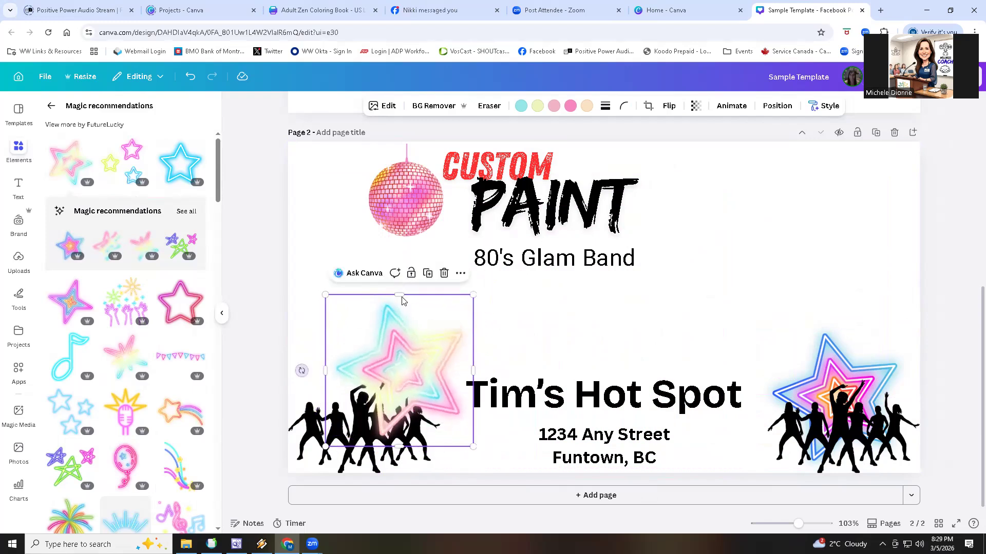
pyautogui.moveTo(424, 344); pyautogui.dragTo(386, 368)
pyautogui.rightClick(354, 376)
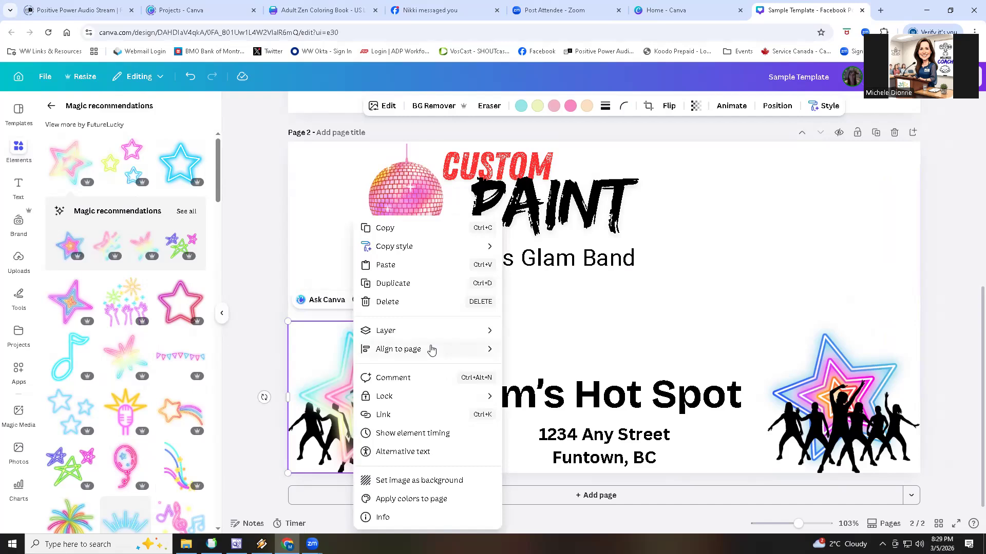
pyautogui.moveTo(430, 335)
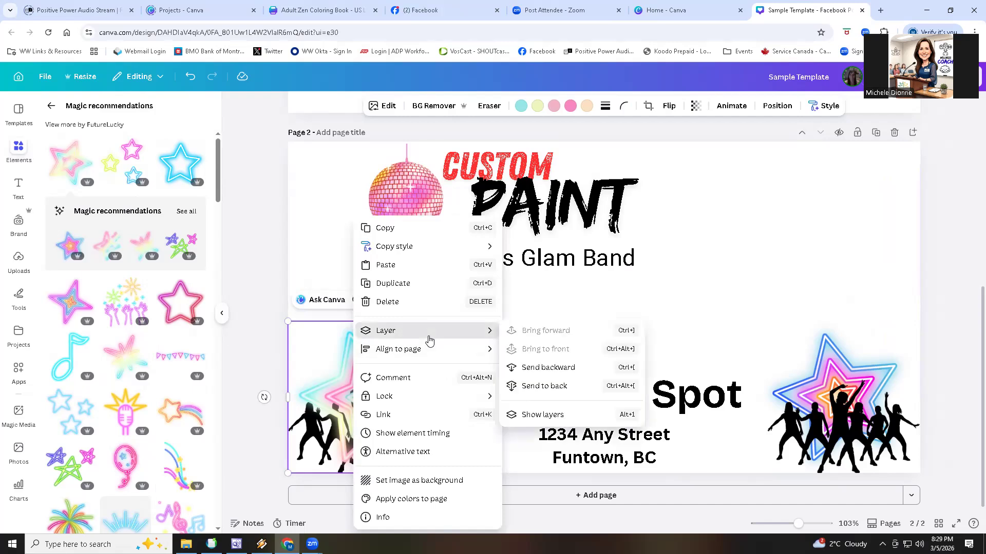
pyautogui.click(527, 386)
pyautogui.click(704, 282)
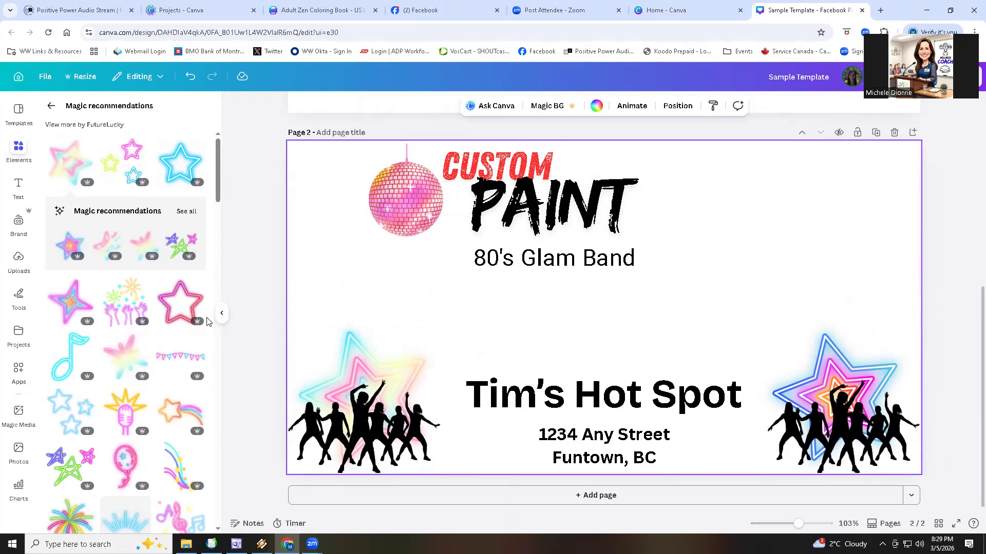
# Move the disco ball across to the page's upper-right corner, keeping it at the upper edge
pyautogui.scroll(-1, 147, 301)
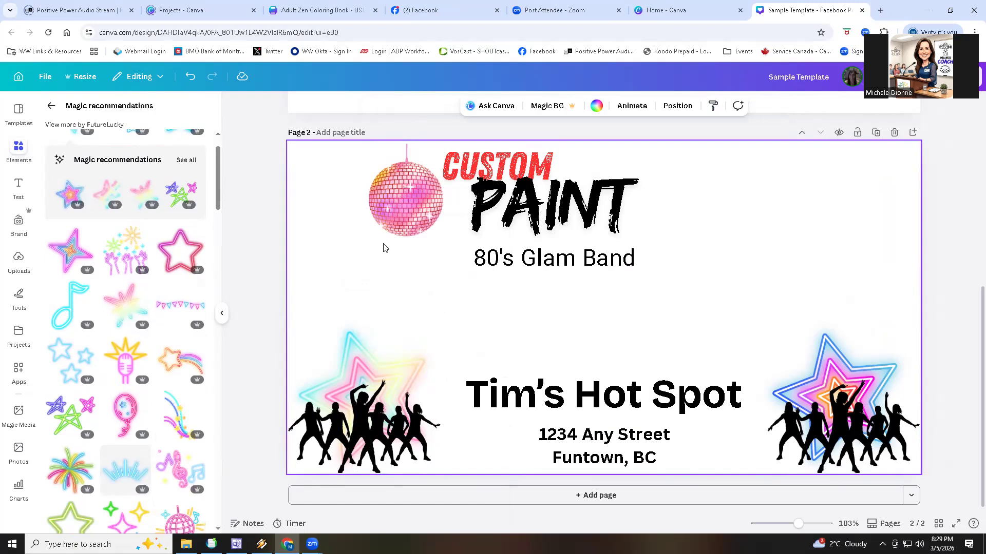
pyautogui.click(411, 216)
pyautogui.moveTo(411, 217); pyautogui.dragTo(815, 201)
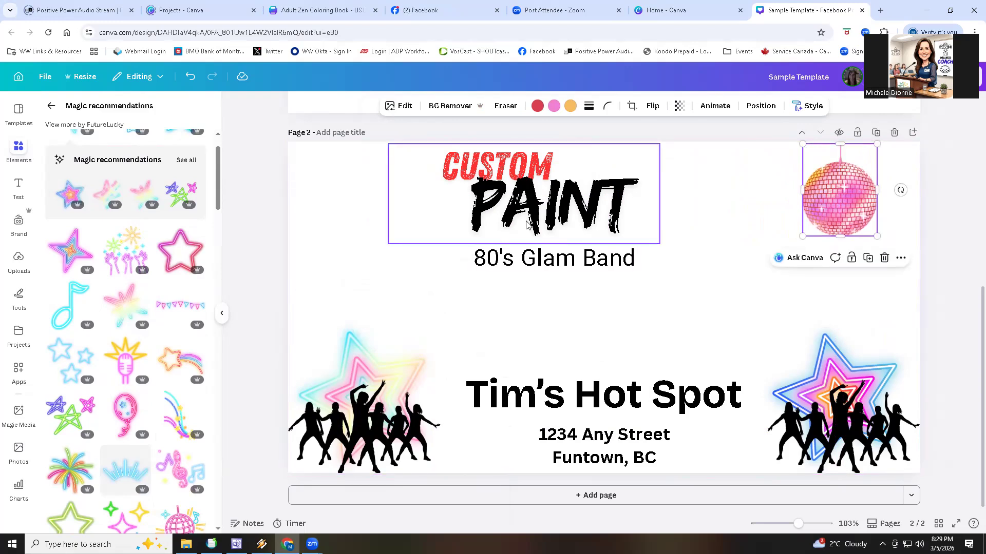
# Widen the "CUSTOM PAINT" title group to both page edges and move "80's Glam Band" below "CUSTOM", to the left of "PAINT"
pyautogui.click(636, 194)
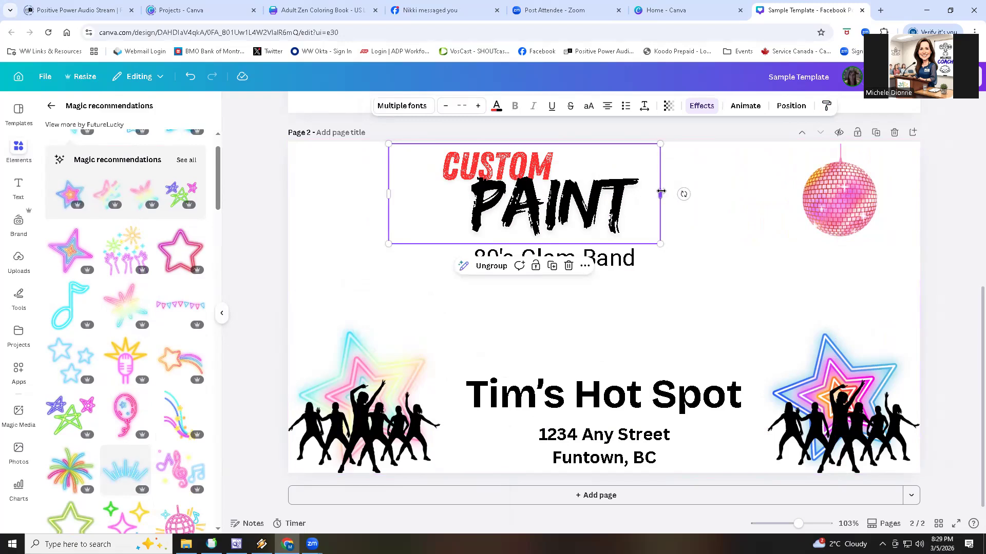
pyautogui.moveTo(662, 193); pyautogui.dragTo(920, 193)
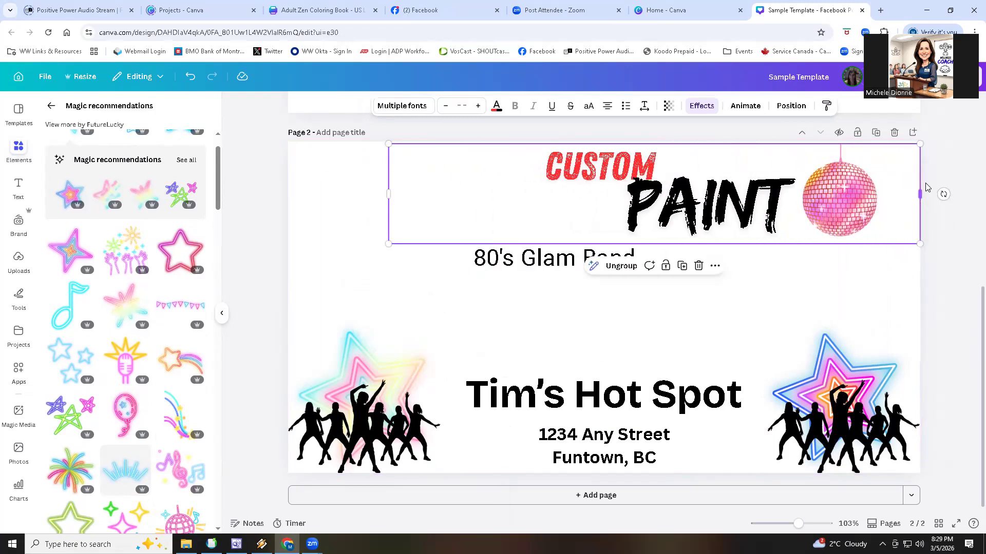
pyautogui.moveTo(388, 194); pyautogui.dragTo(290, 195)
pyautogui.moveTo(583, 265)
pyautogui.mouseDown()
pyautogui.moveTo(544, 251)
pyautogui.moveTo(522, 217)
pyautogui.mouseUp()
pyautogui.click(301, 268)
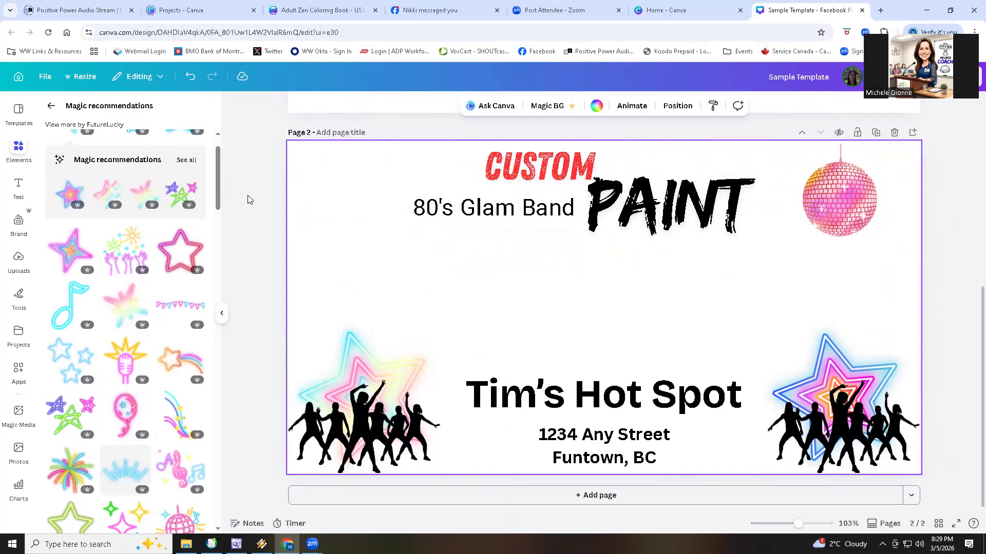
# Add the neon streaks graphic with yellow stars, shrink it, extend its frame downward and place it above the lower-left dancers
pyautogui.click(175, 423)
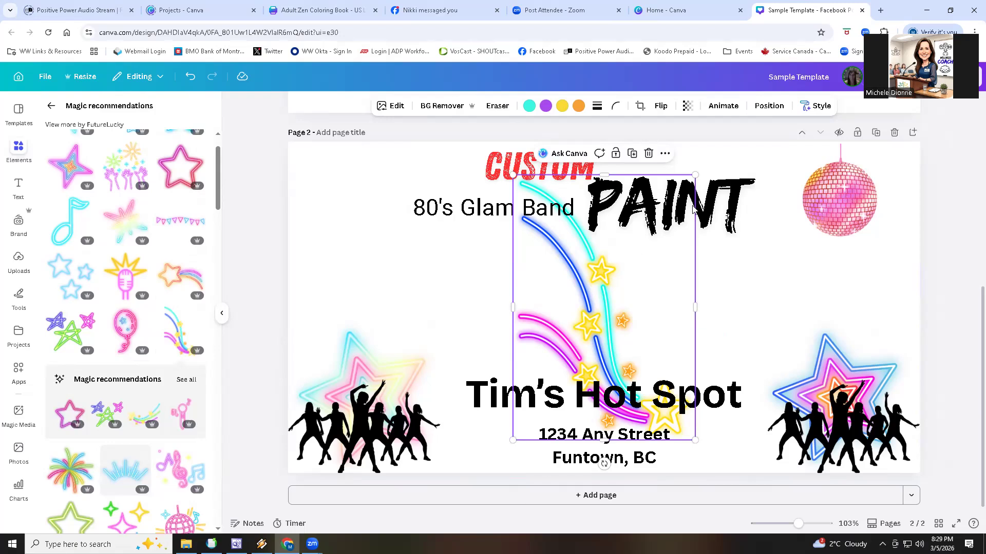
pyautogui.moveTo(512, 175); pyautogui.dragTo(642, 363)
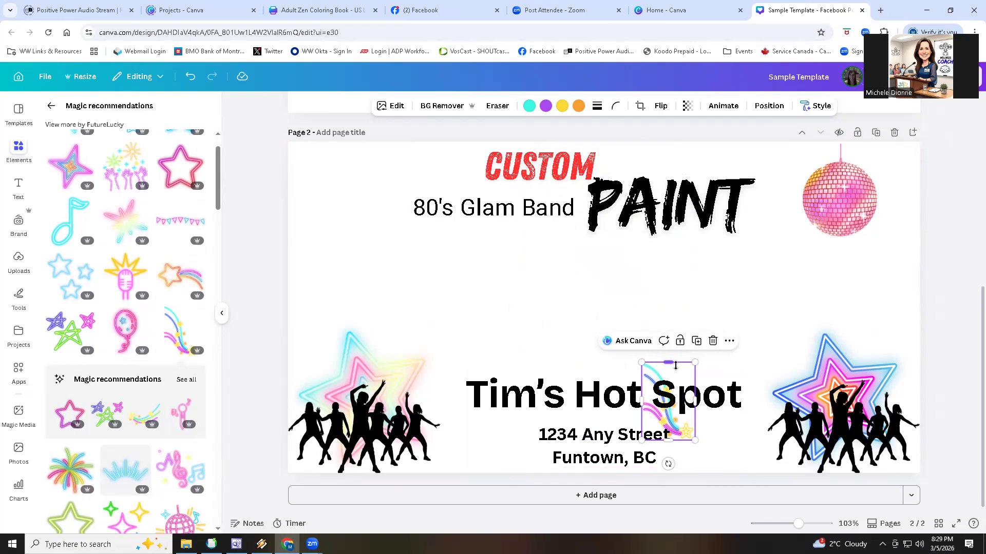
pyautogui.moveTo(677, 368); pyautogui.dragTo(613, 281)
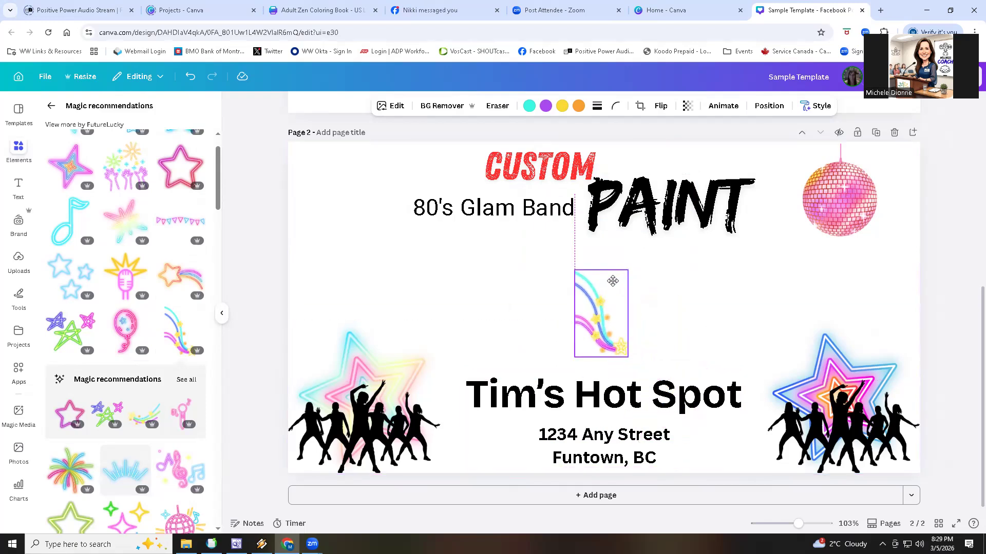
pyautogui.moveTo(601, 357); pyautogui.dragTo(604, 413)
pyautogui.moveTo(611, 334); pyautogui.dragTo(452, 291)
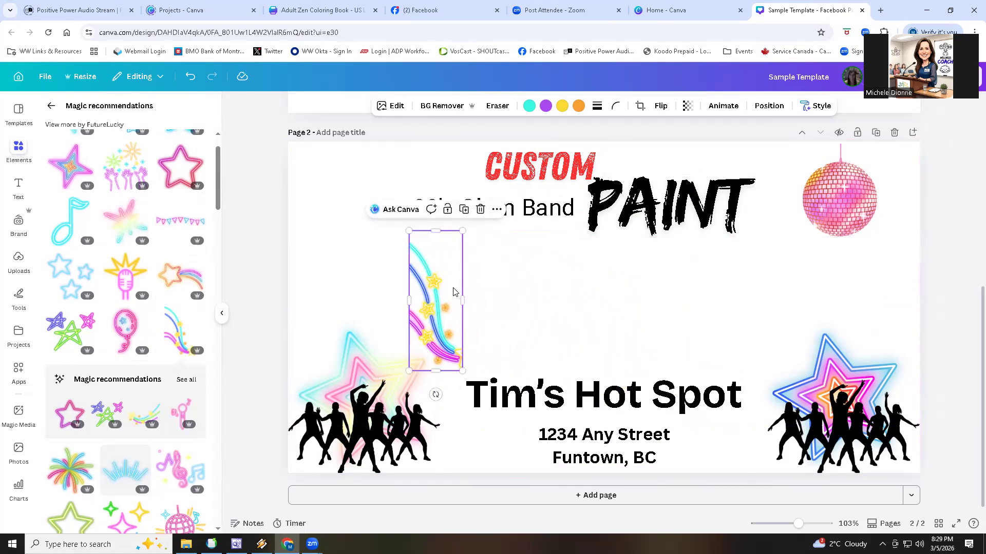
pyautogui.click(534, 286)
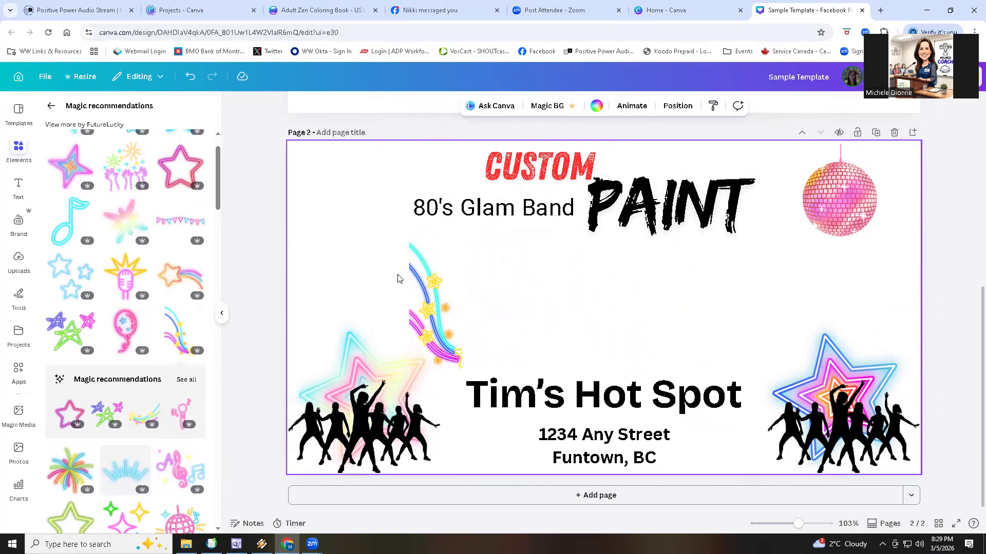
# Rotate the neon streaks graphic so the streaks run roughly horizontally and move it up toward the area left of the title
pyautogui.click(430, 300)
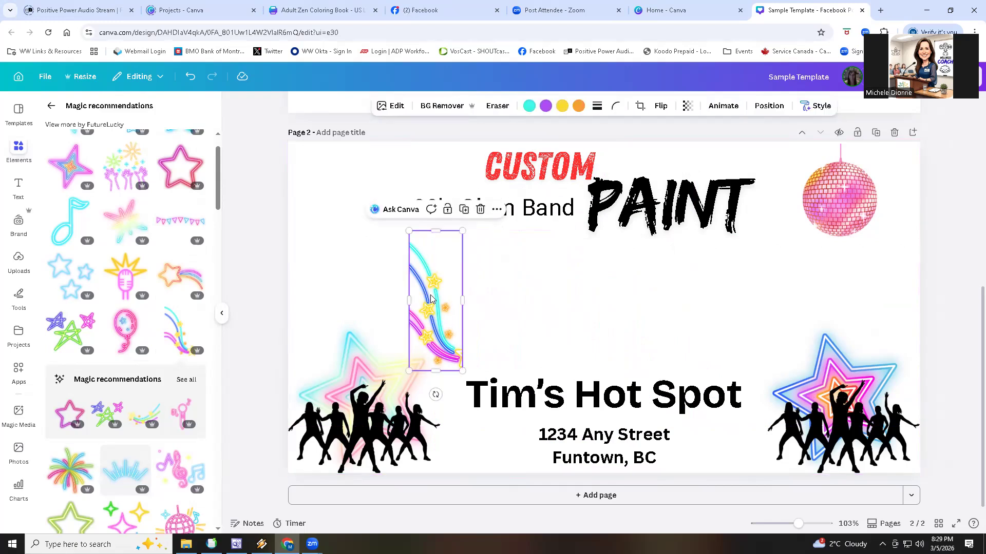
pyautogui.click(515, 286)
pyautogui.click(431, 261)
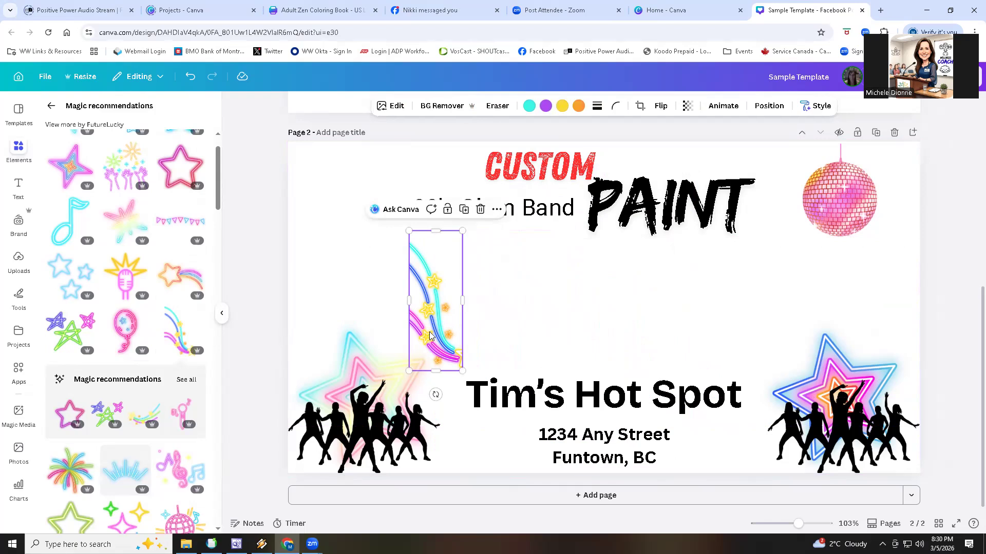
pyautogui.moveTo(435, 394); pyautogui.dragTo(510, 341)
pyautogui.moveTo(465, 320); pyautogui.dragTo(439, 271)
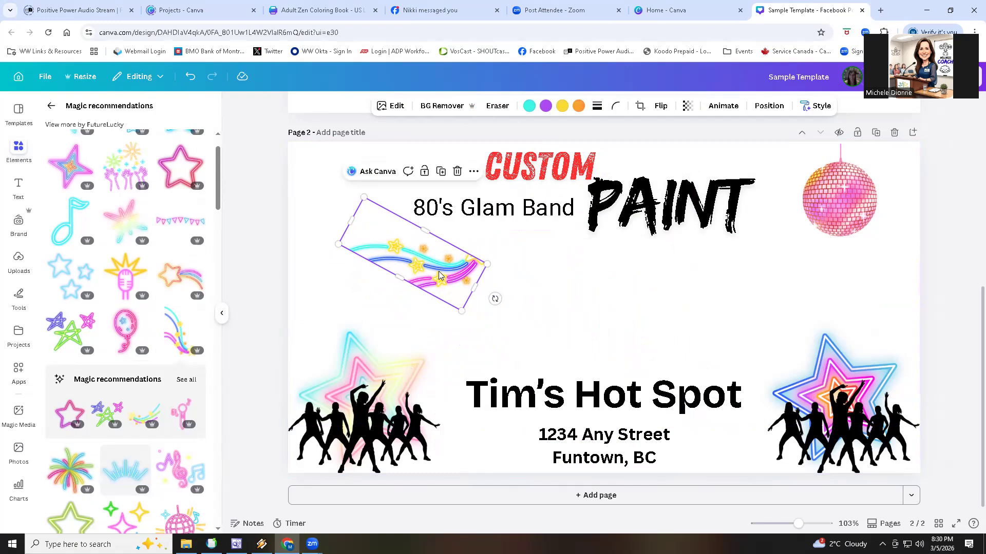
# Place the neon streaks at the page's upper edge left of "CUSTOM" and set "80's Glam Band" below them, left of "PAINT"
pyautogui.moveTo(541, 208)
pyautogui.mouseDown()
pyautogui.moveTo(560, 240)
pyautogui.moveTo(734, 287)
pyautogui.mouseUp()
pyautogui.moveTo(432, 271); pyautogui.dragTo(436, 173)
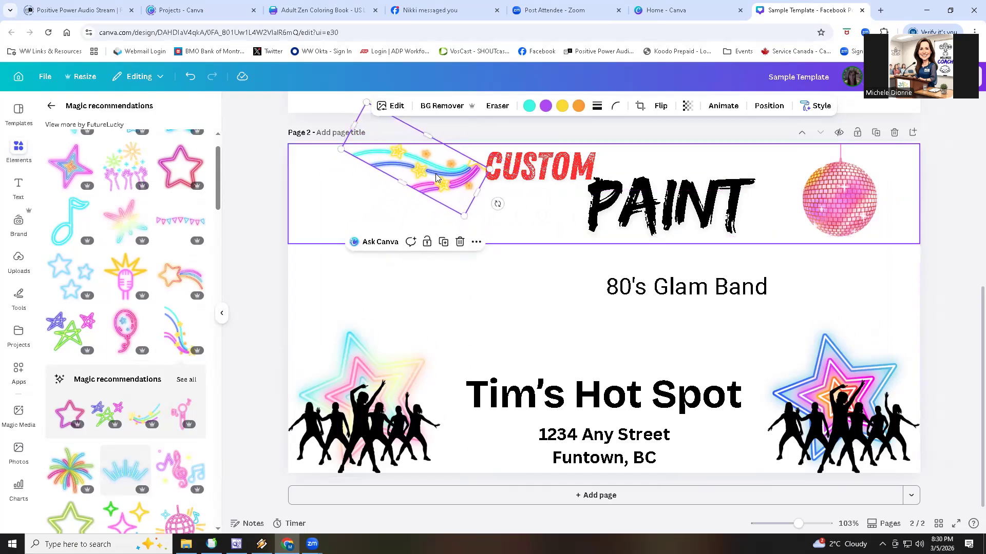
pyautogui.click(451, 319)
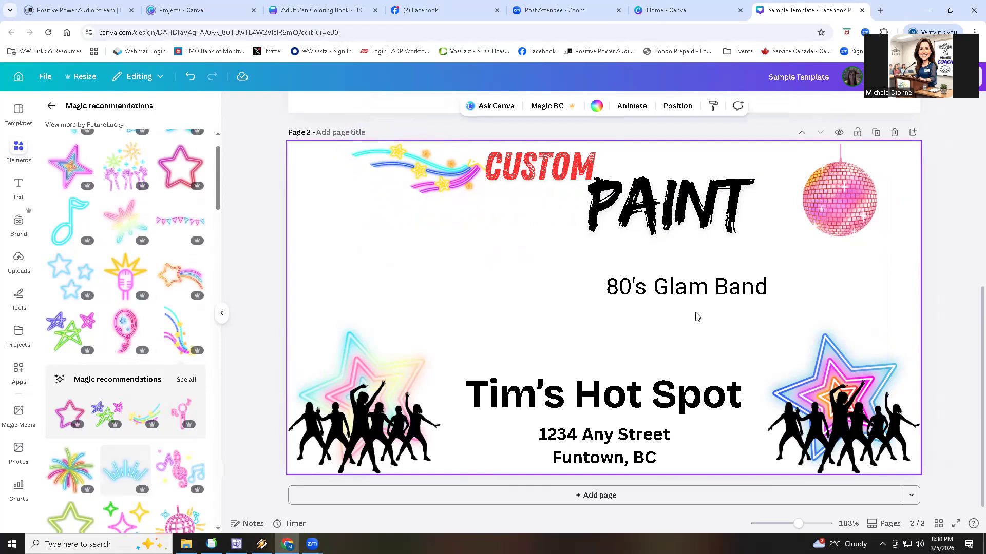
pyautogui.moveTo(694, 291)
pyautogui.mouseDown()
pyautogui.moveTo(514, 173)
pyautogui.moveTo(514, 228)
pyautogui.moveTo(503, 225)
pyautogui.mouseUp()
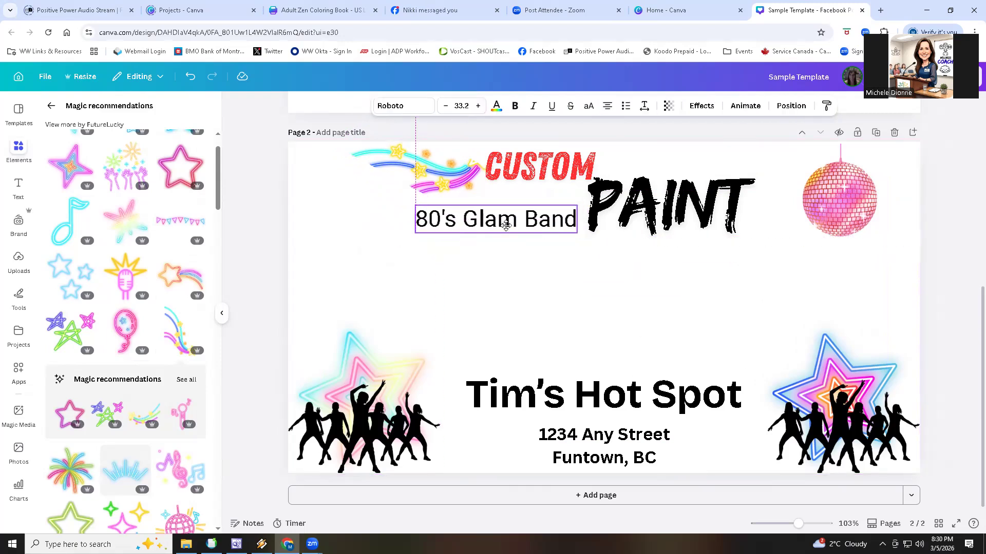
# Examine the text colour choices for "80's Glam Band", including the colours taken from the page's graphics
pyautogui.click(510, 216)
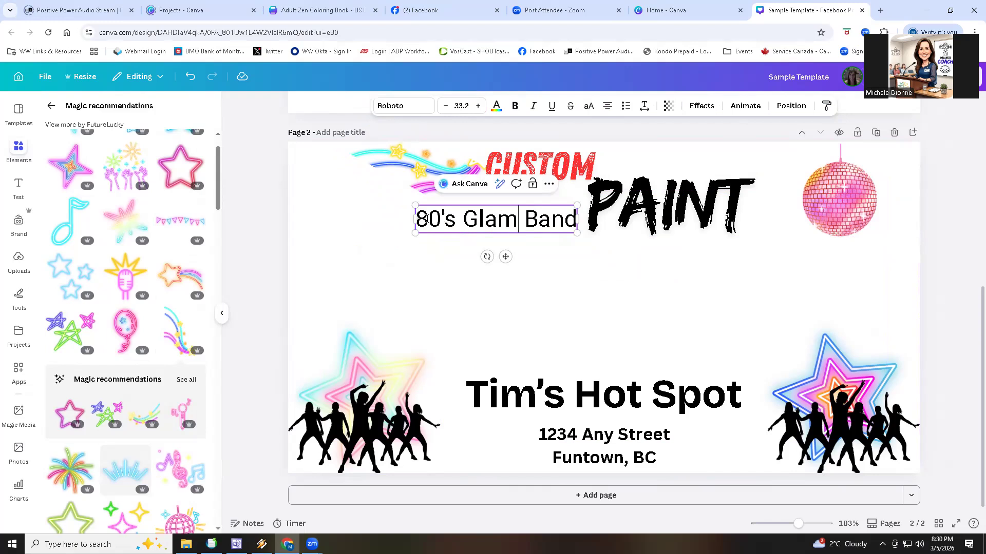
pyautogui.moveTo(417, 220); pyautogui.dragTo(575, 225)
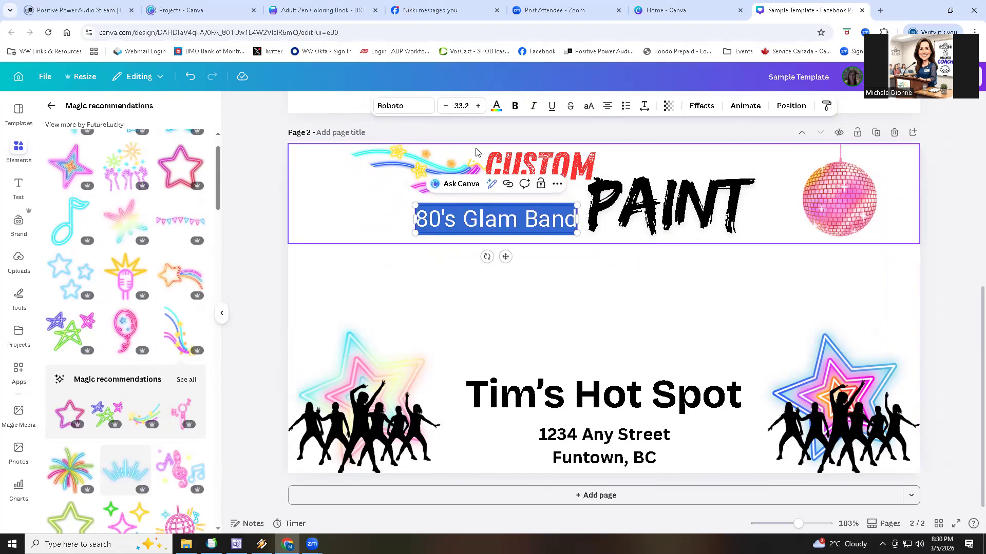
pyautogui.click(496, 106)
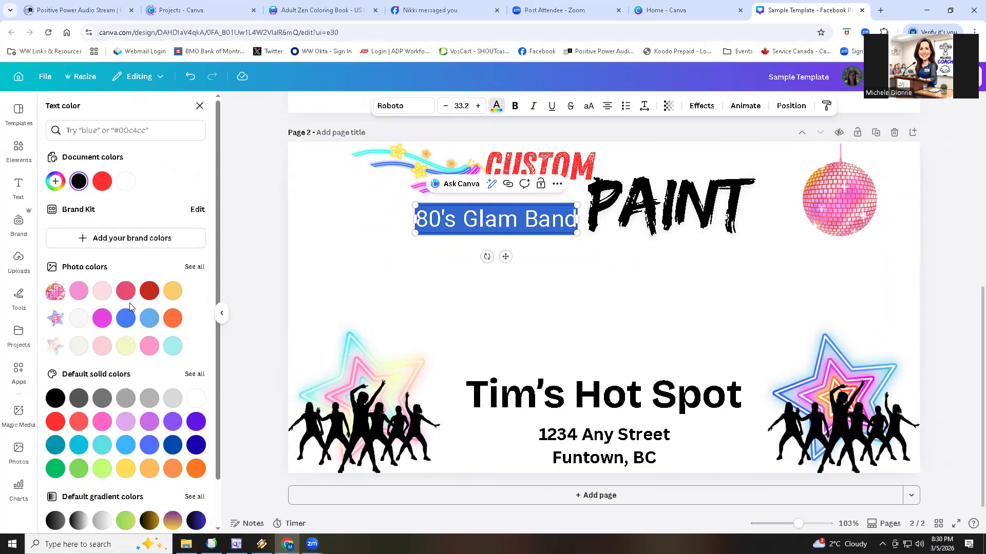
pyautogui.scroll(-1, 127, 301)
pyautogui.scroll(1, 129, 307)
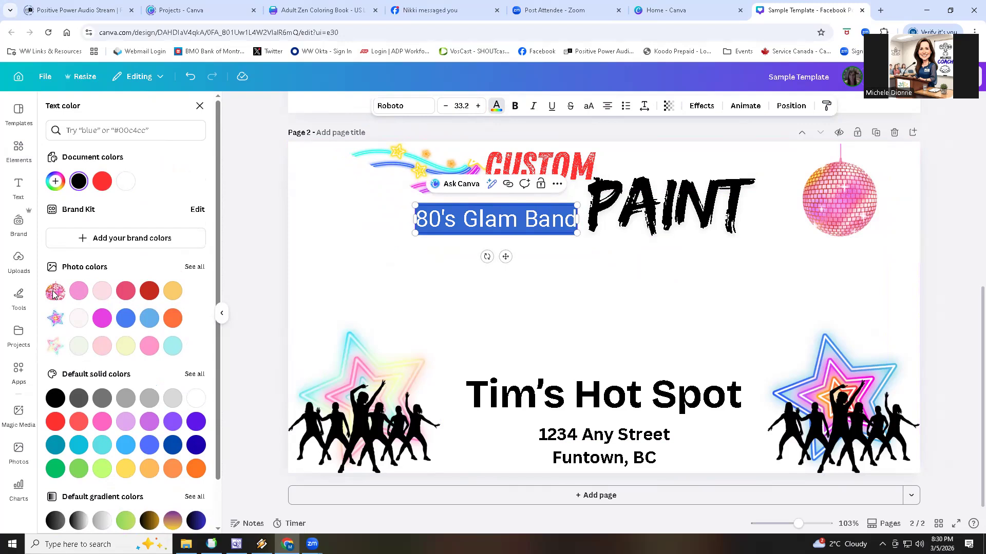
pyautogui.click(391, 280)
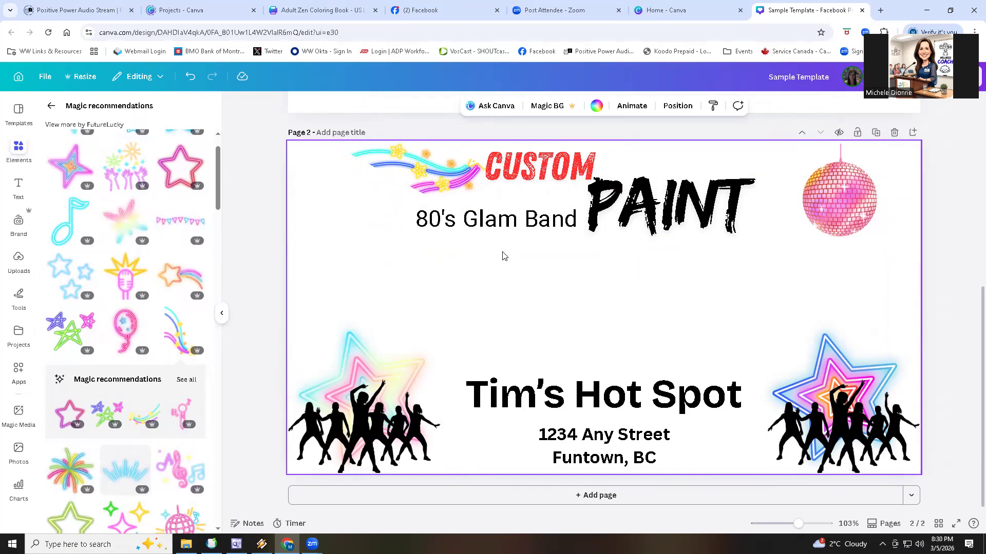
# Examine the available fonts and the full set of default solid colours for the "80's Glam Band" text
pyautogui.click(496, 224)
pyautogui.click(422, 220)
pyautogui.moveTo(416, 219); pyautogui.dragTo(578, 220)
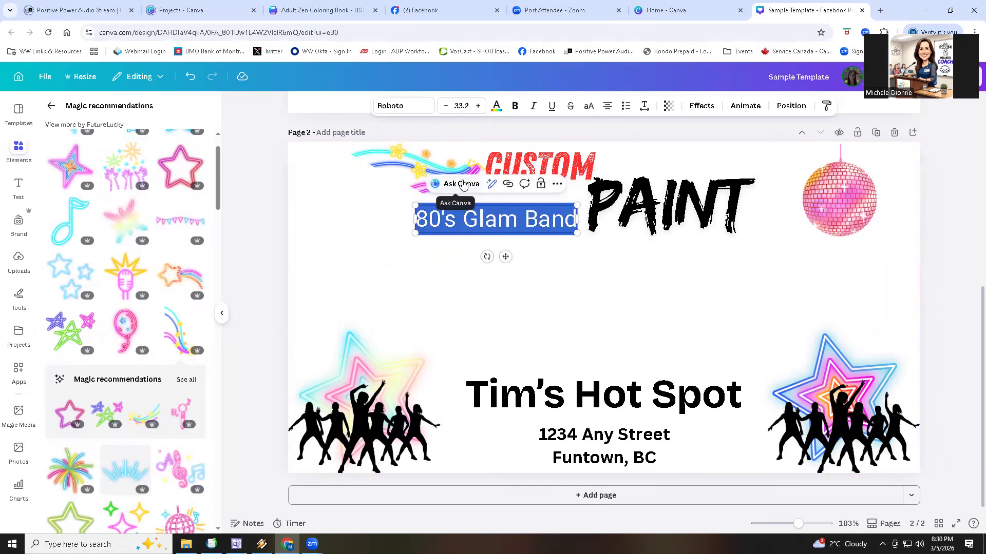
pyautogui.click(390, 108)
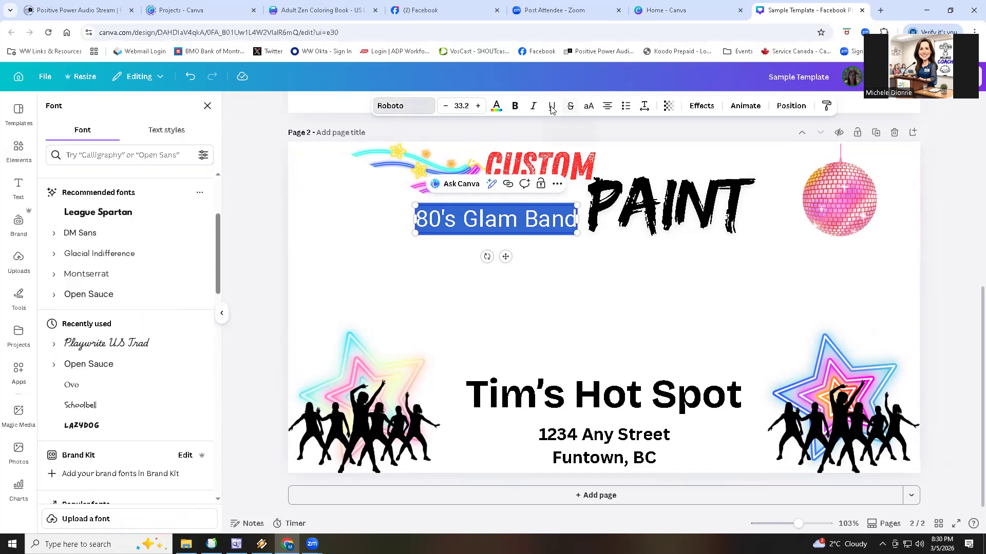
pyautogui.click(497, 106)
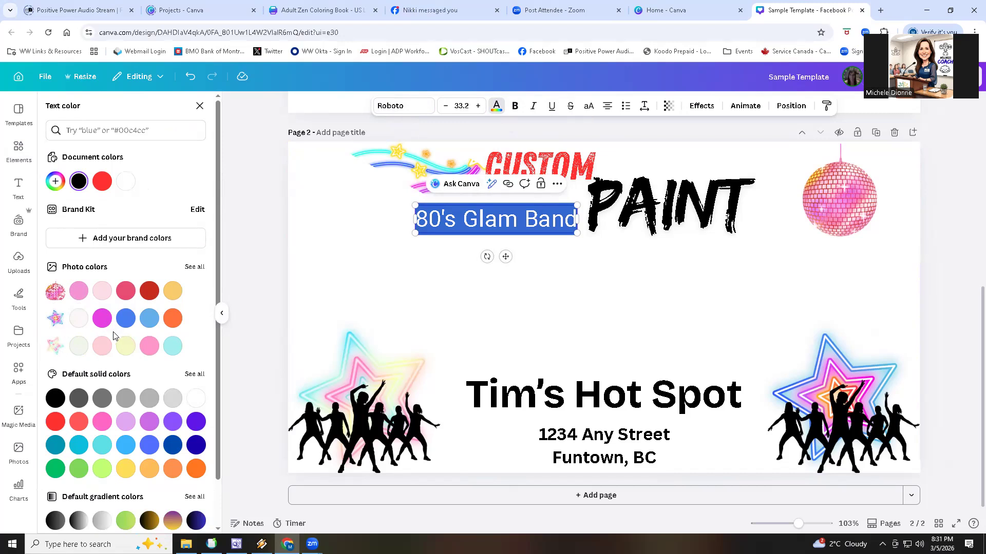
pyautogui.scroll(-1, 114, 335)
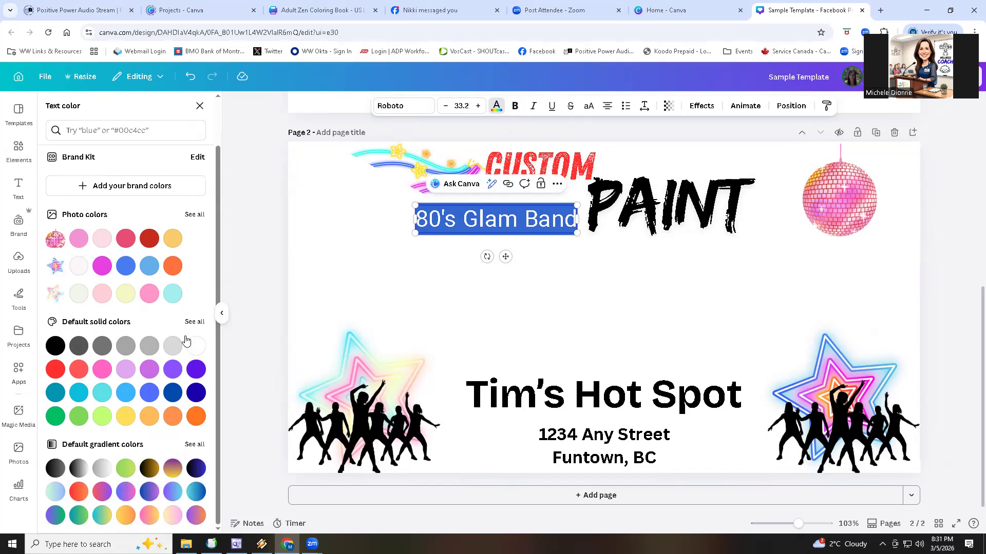
pyautogui.click(194, 322)
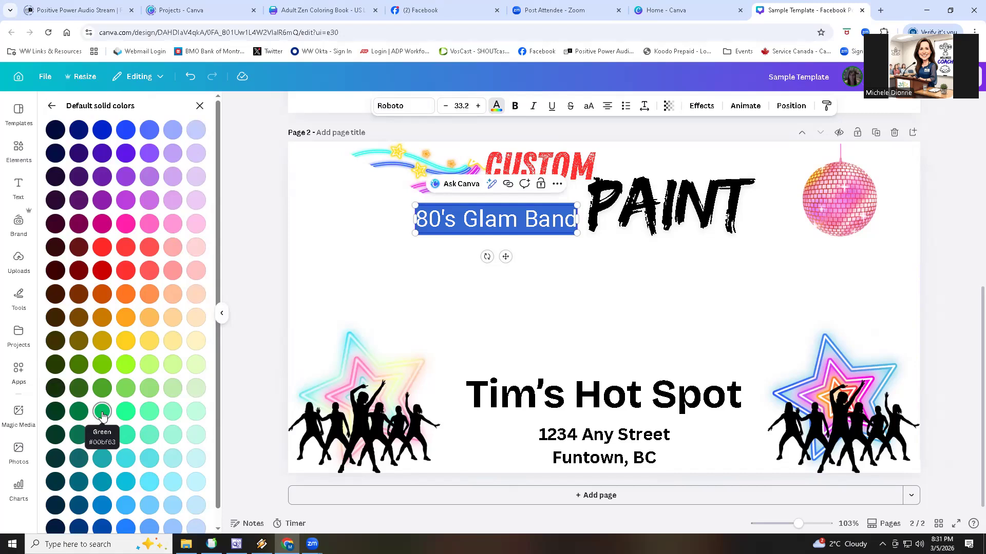
# Recolour the "Tim's Hot Spot" venue name with the darkest shade of the yellow row in the default solid colours
pyautogui.click(482, 403)
pyautogui.moveTo(482, 402); pyautogui.dragTo(740, 400)
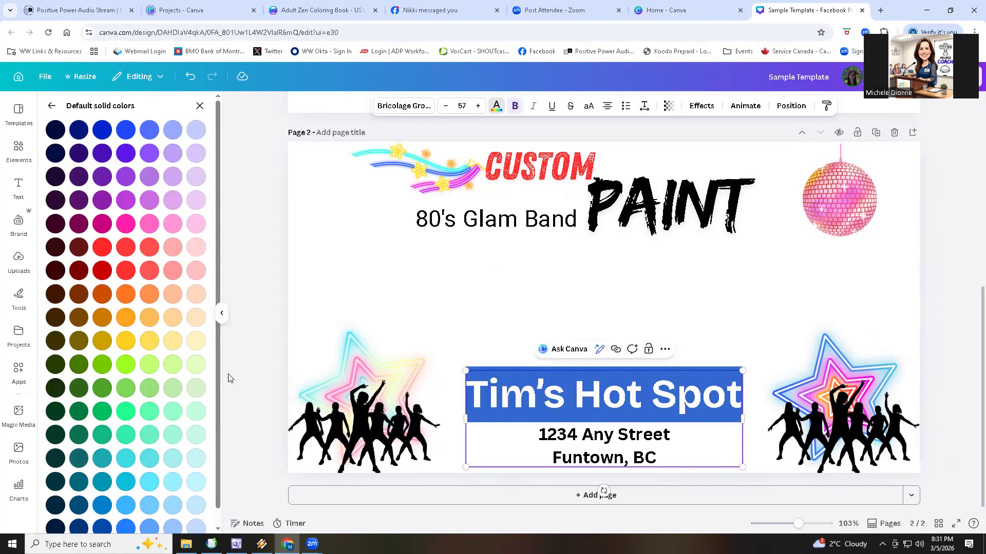
pyautogui.click(54, 343)
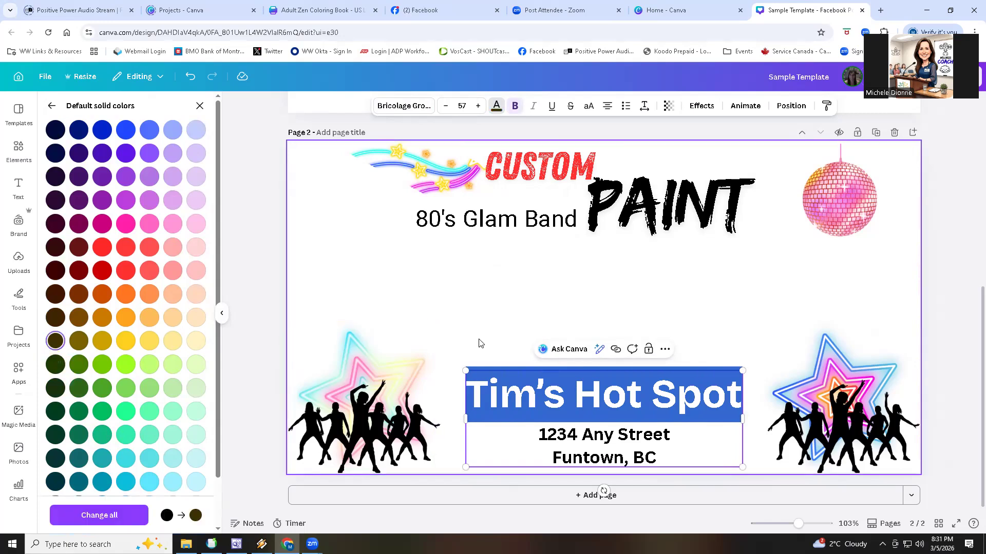
pyautogui.click(456, 325)
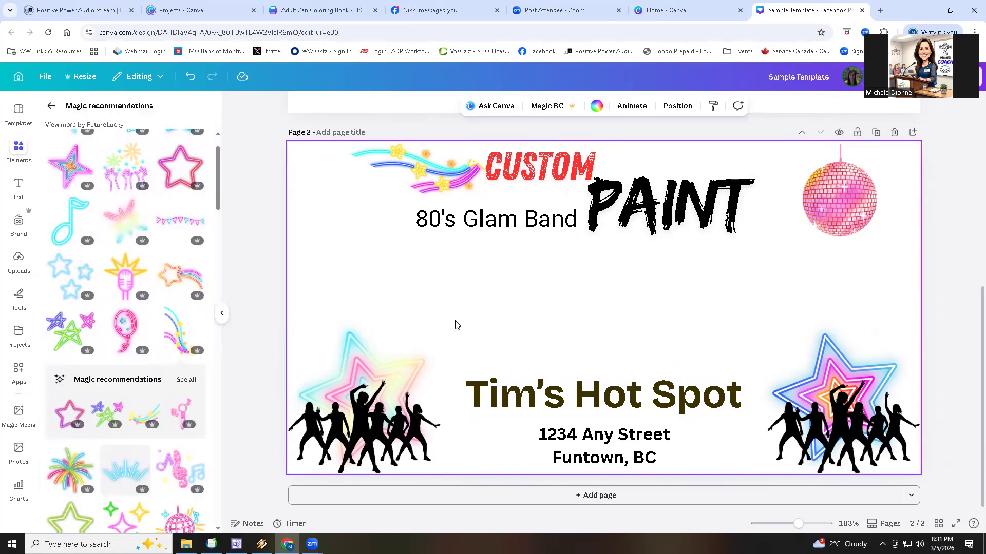
# Remove the bold formatting from the two address lines below "Tim's Hot Spot" and deselect the text
pyautogui.click(427, 224)
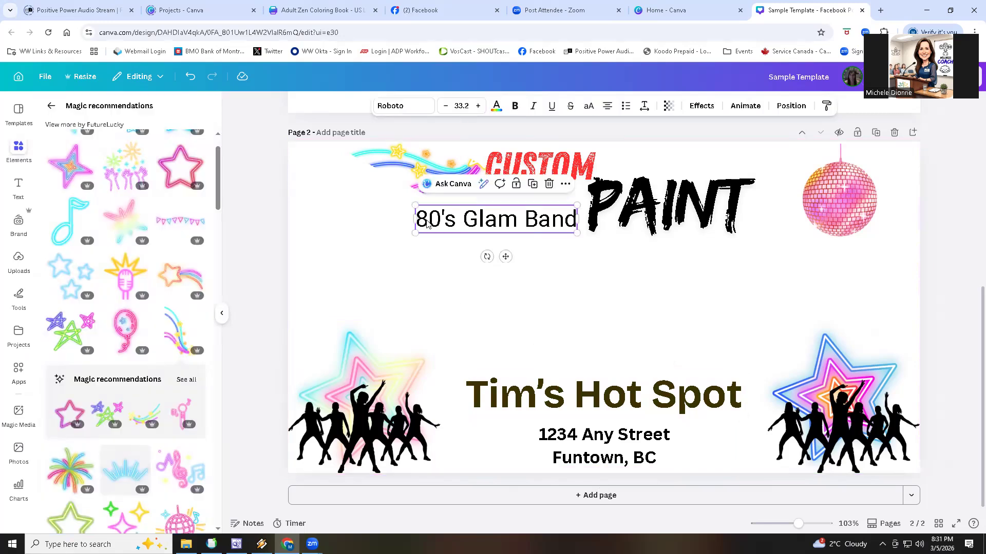
pyautogui.click(427, 224)
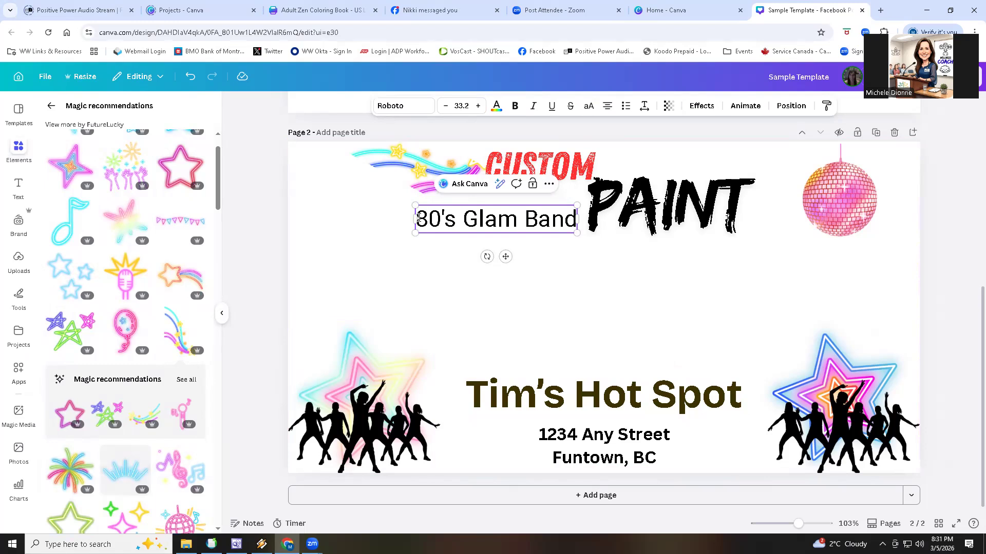
pyautogui.click(544, 440)
pyautogui.click(544, 440)
pyautogui.moveTo(539, 436); pyautogui.dragTo(657, 462)
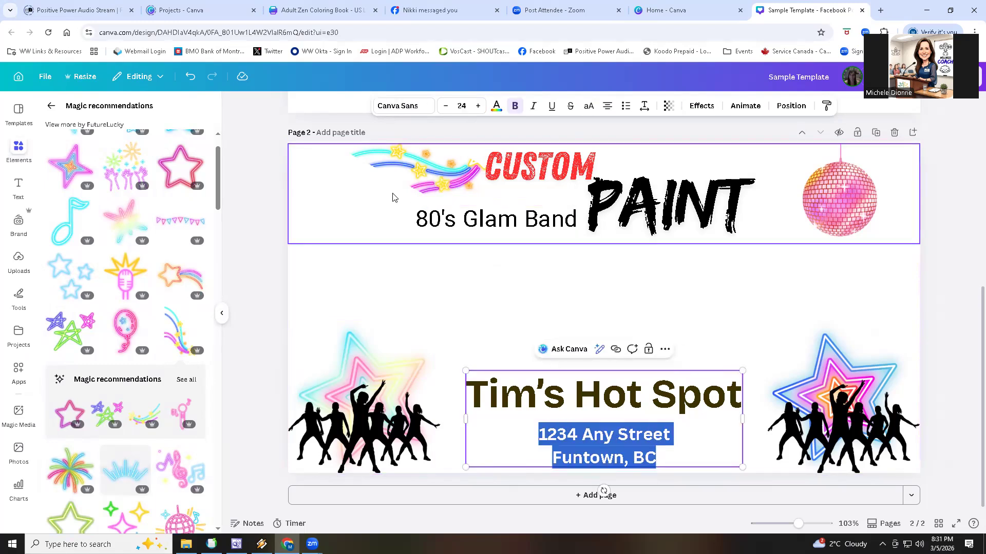
pyautogui.click(514, 107)
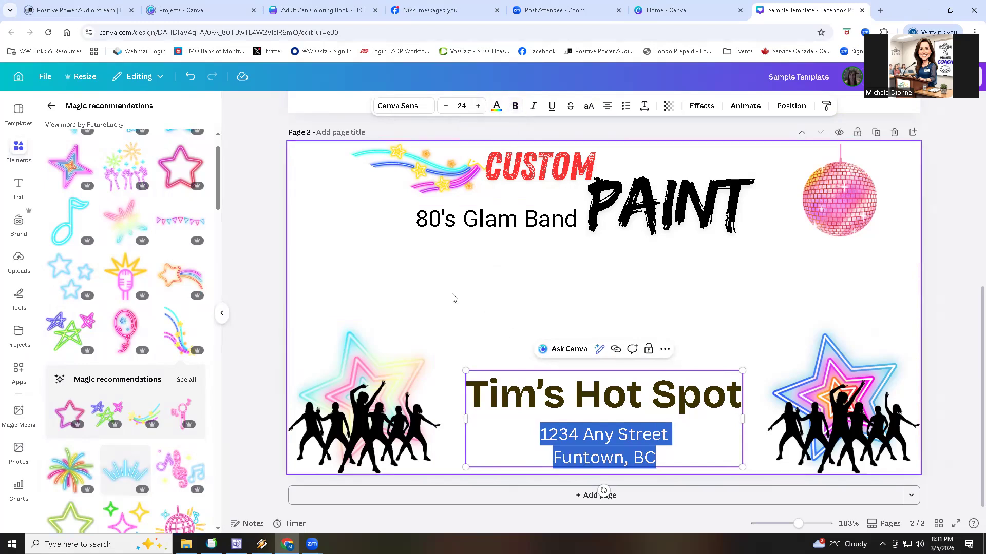
pyautogui.press('Escape')
pyautogui.click(592, 279)
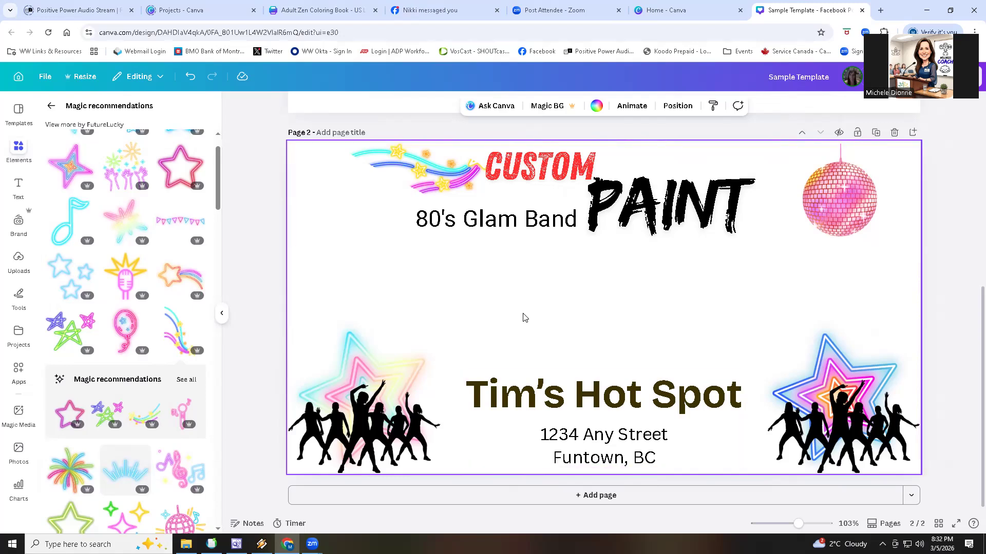
# Return to the elements search, delete the "disco" search term and clear the recent searches
pyautogui.click(19, 149)
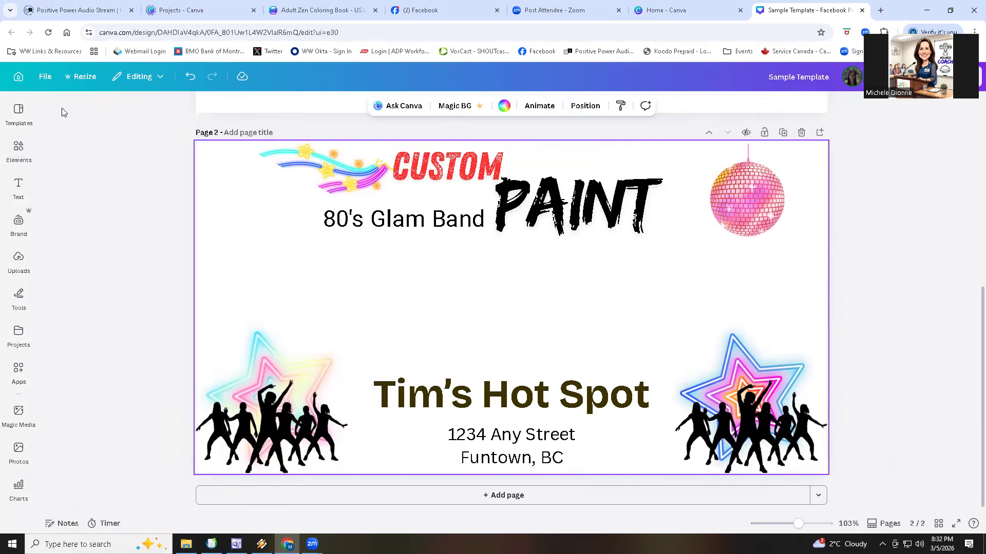
pyautogui.click(28, 141)
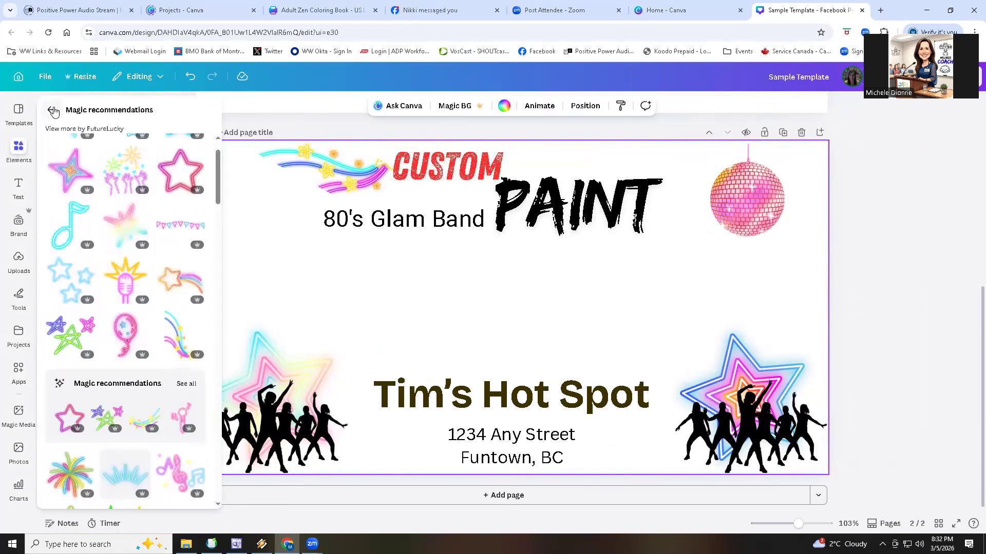
pyautogui.click(53, 111)
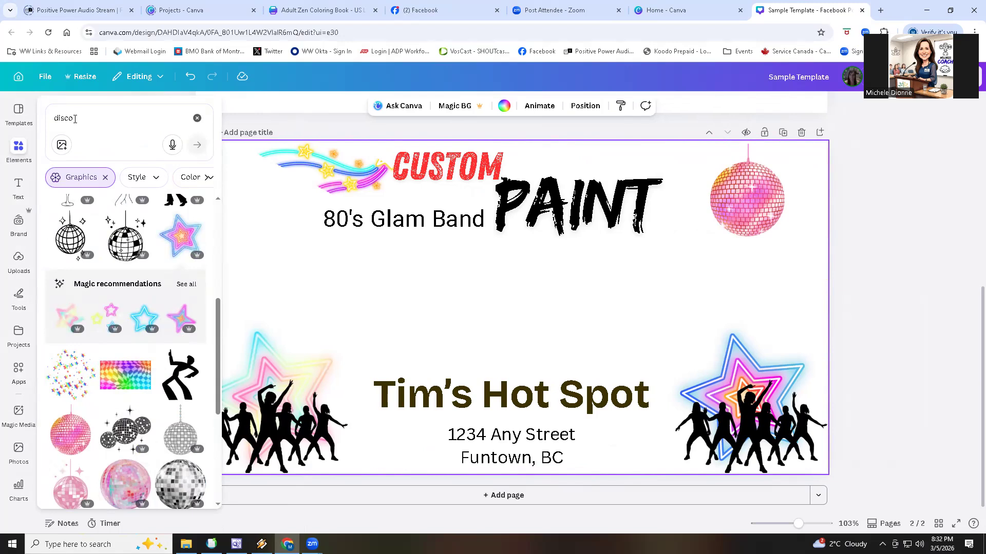
pyautogui.click(86, 119)
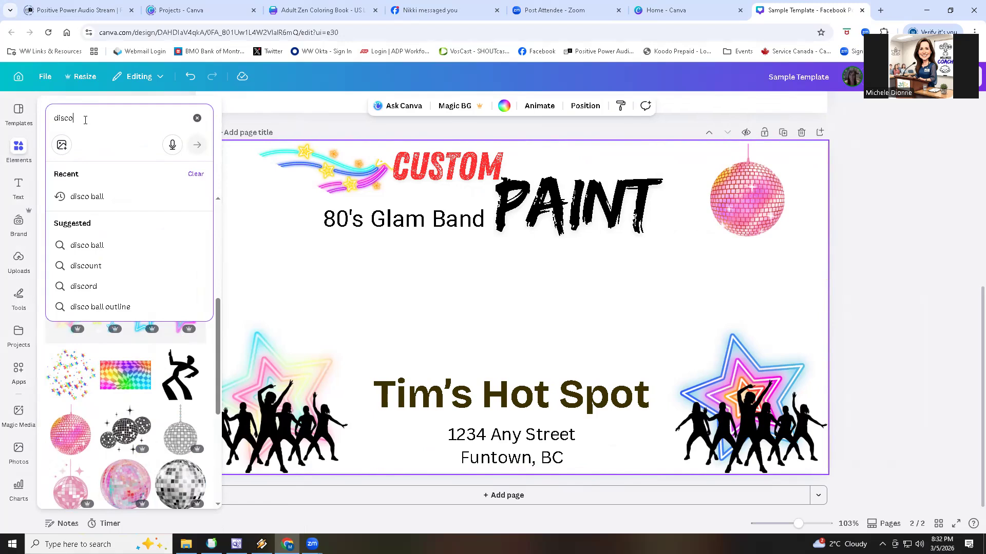
pyautogui.press('BackSpace')
pyautogui.press('BackSpace')
pyautogui.press('BackSpace')
pyautogui.press('BackSpace')
pyautogui.press('BackSpace')
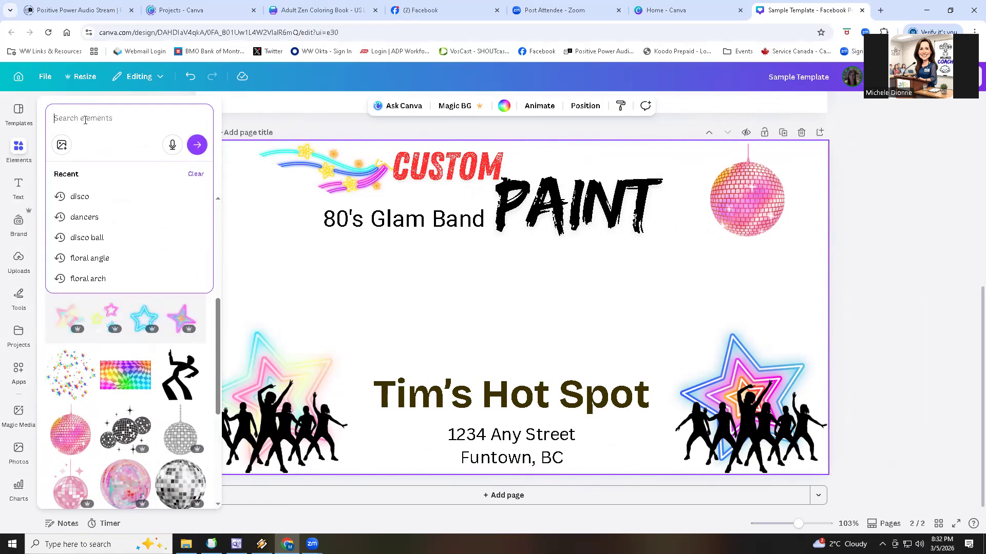
pyautogui.click(195, 175)
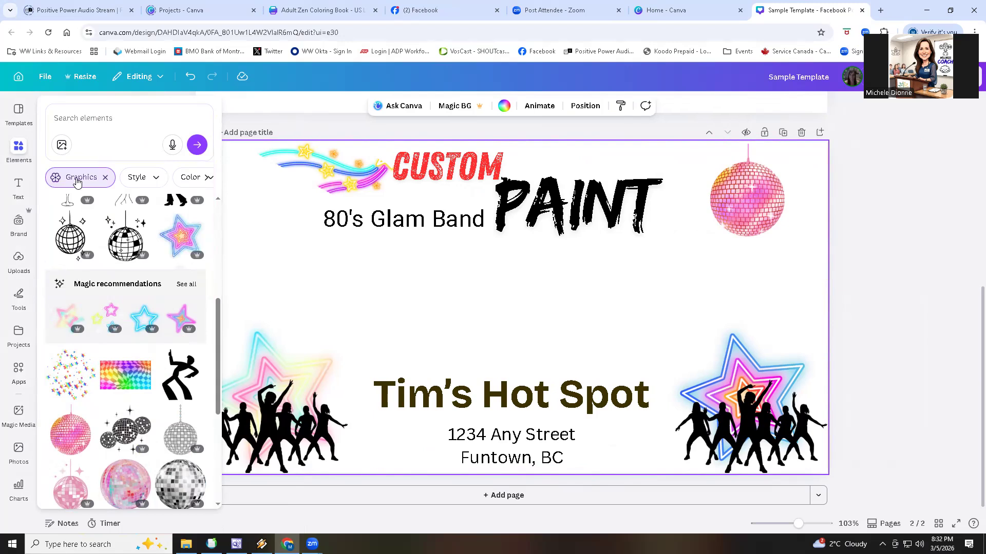
pyautogui.scroll(5, 118, 258)
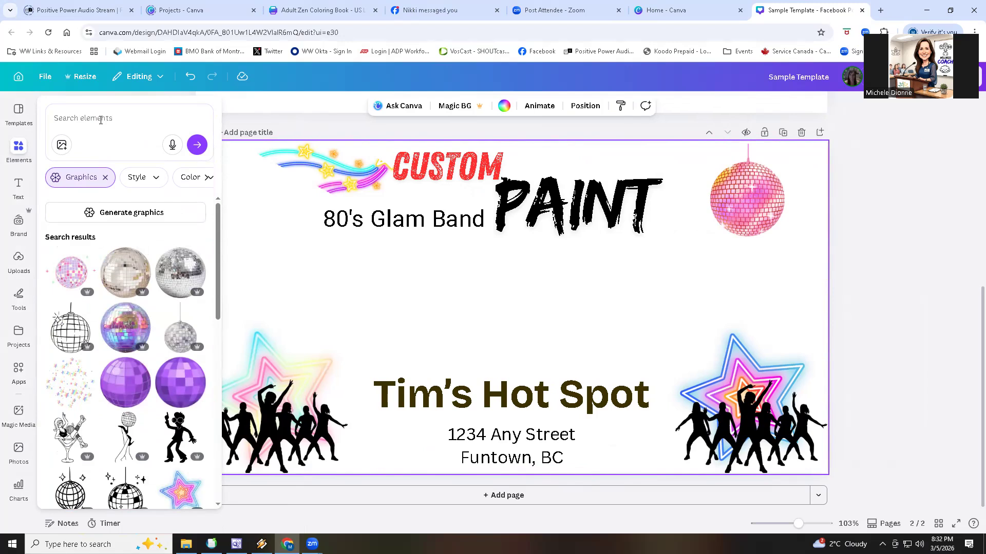
# Search the graphics elements for the suggested term "rectangel shape"
pyautogui.click(19, 148)
pyautogui.click(96, 115)
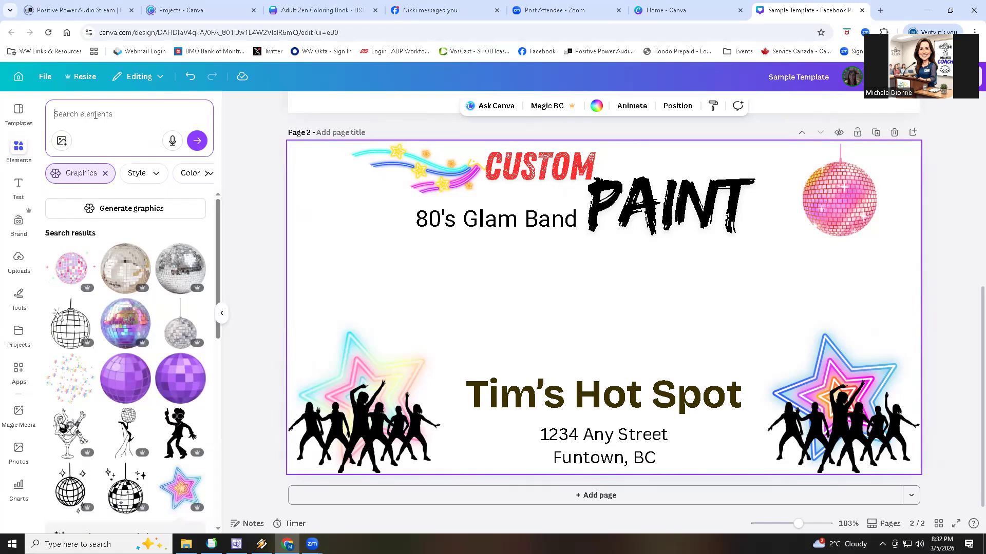
pyautogui.write('recta')
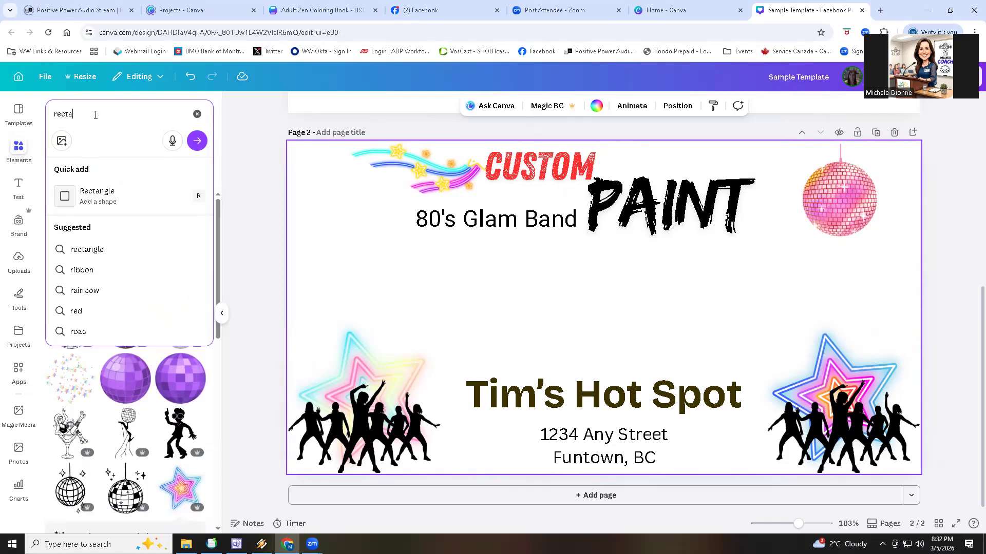
pyautogui.write('ngel')
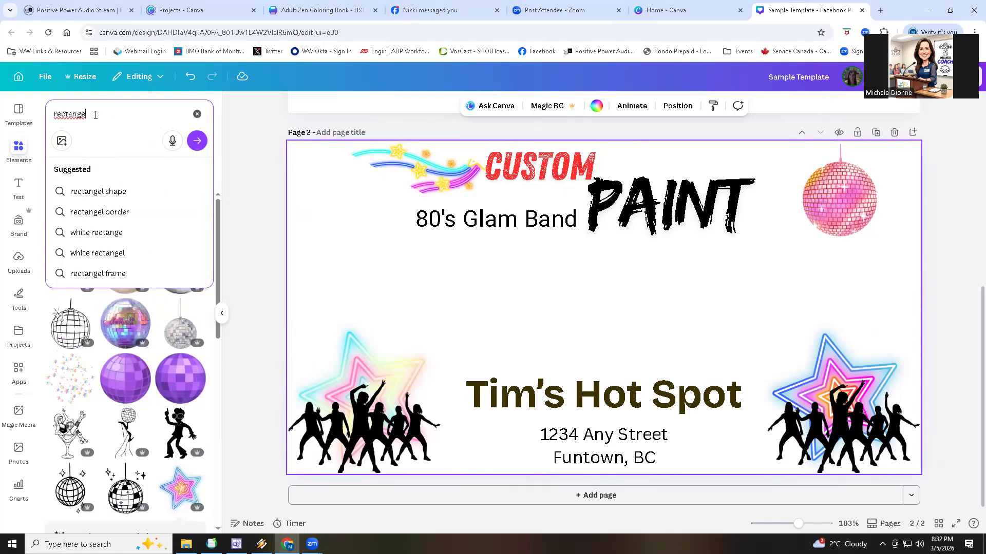
pyautogui.click(149, 192)
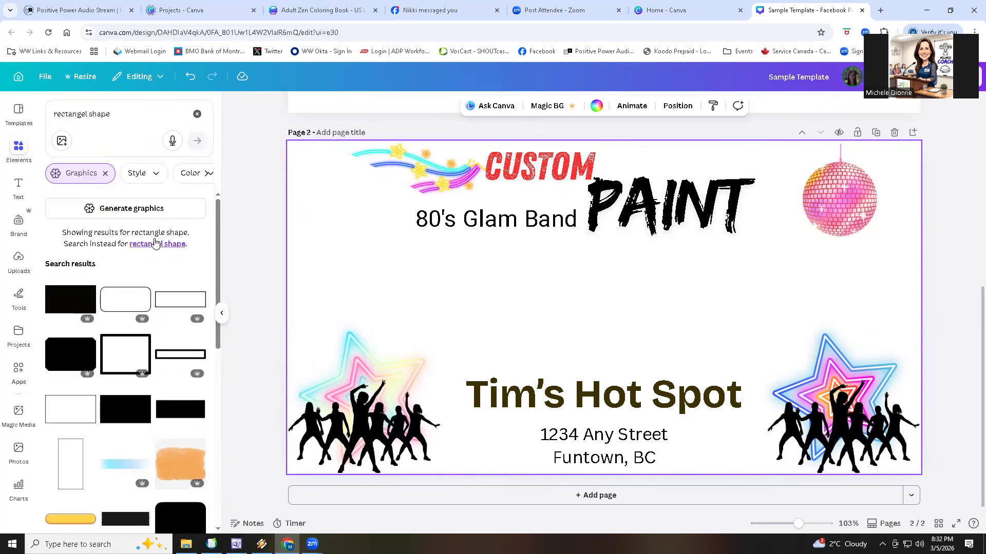
# Try the white rectangle with the pink offset shadow from the search results on the page, shrink it and delete it
pyautogui.scroll(-3, 156, 242)
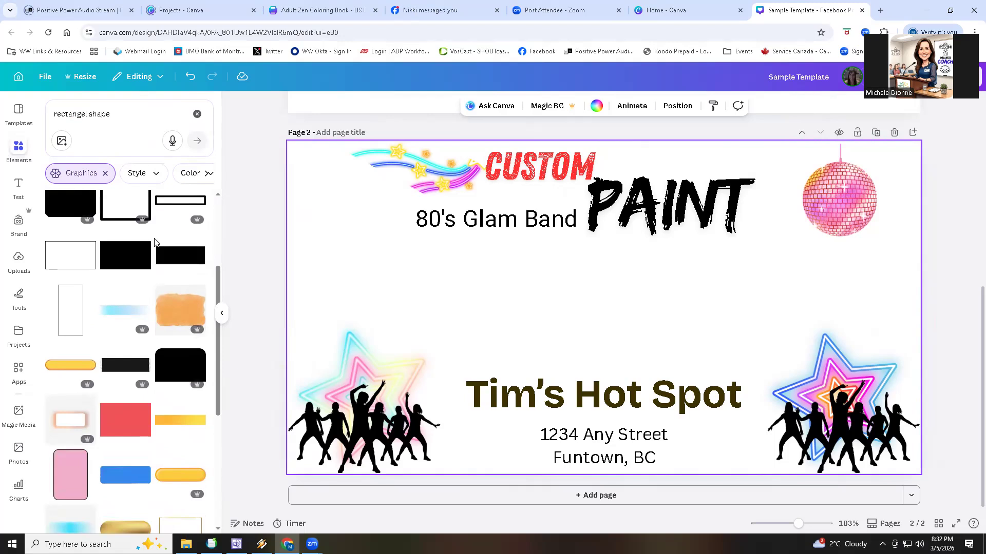
pyautogui.scroll(-2, 156, 242)
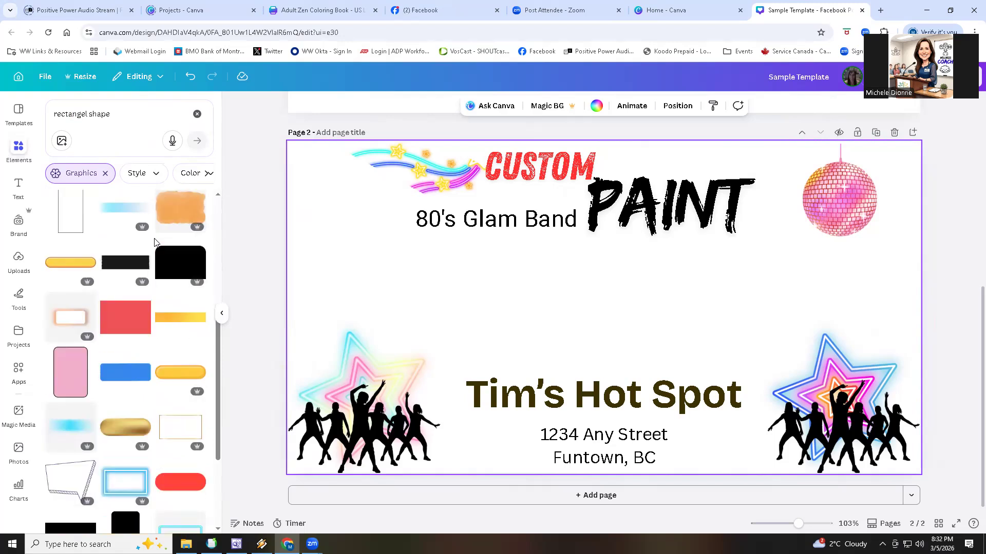
pyautogui.scroll(-1, 155, 242)
pyautogui.scroll(-2, 156, 242)
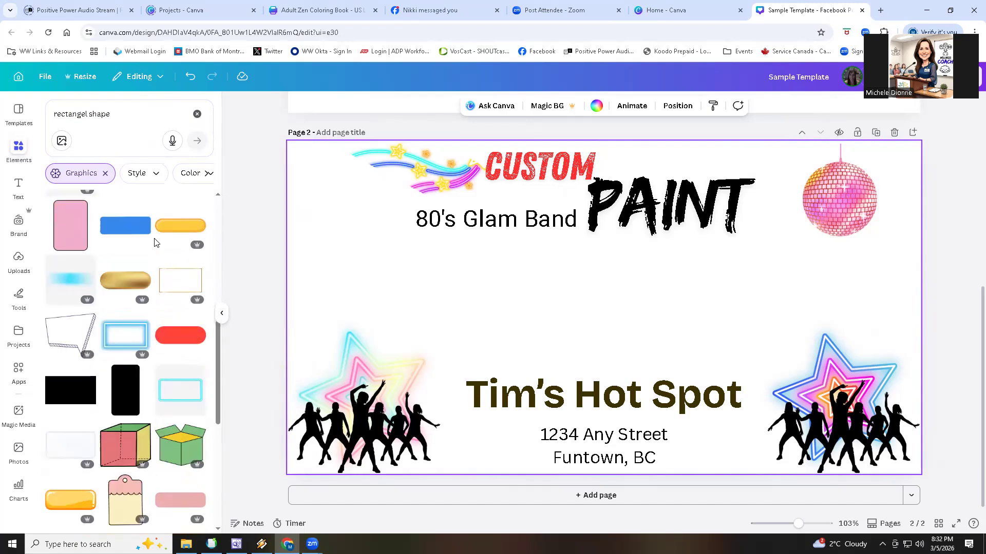
pyautogui.scroll(-2, 156, 242)
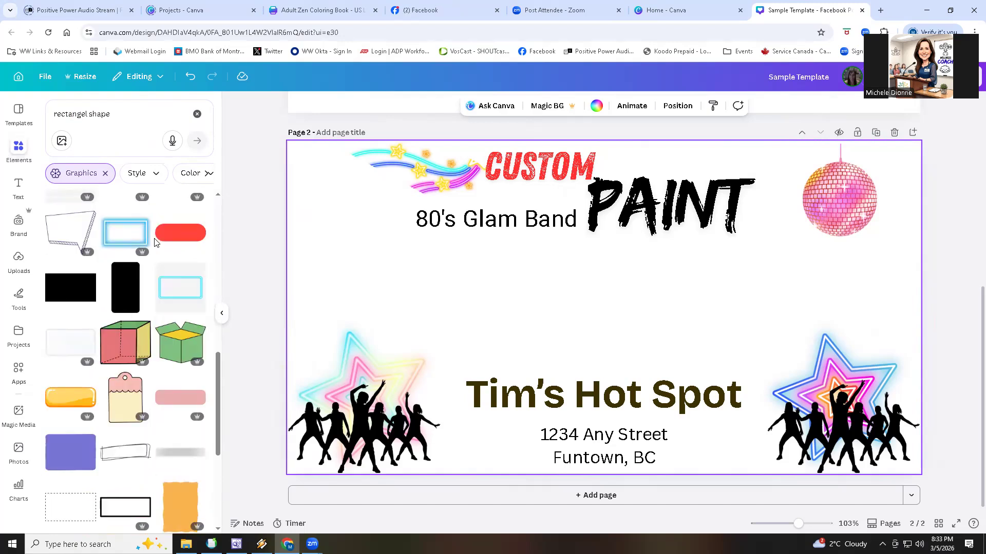
pyautogui.scroll(-2, 156, 241)
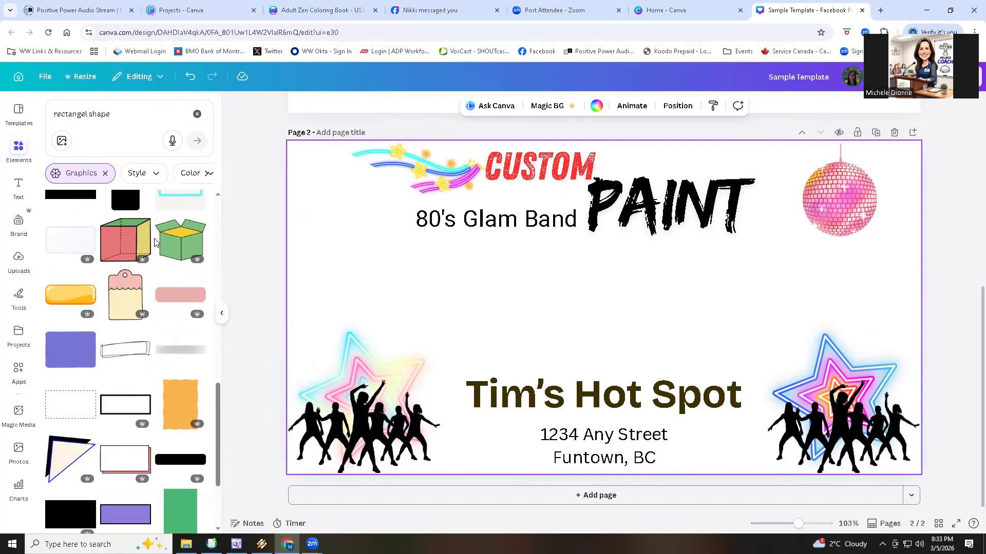
pyautogui.scroll(-2, 155, 242)
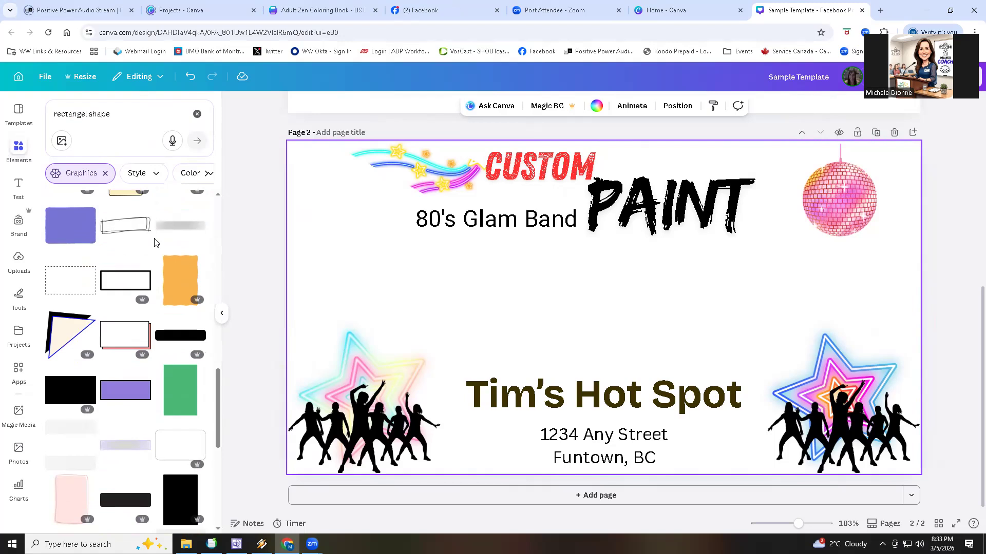
pyautogui.click(115, 334)
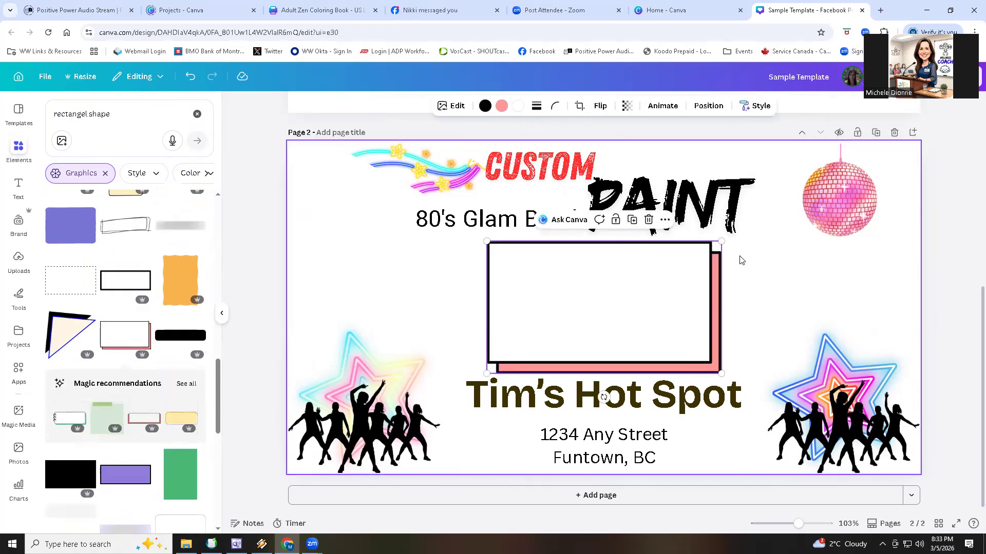
pyautogui.moveTo(487, 241); pyautogui.dragTo(526, 266)
pyautogui.moveTo(585, 327); pyautogui.dragTo(568, 315)
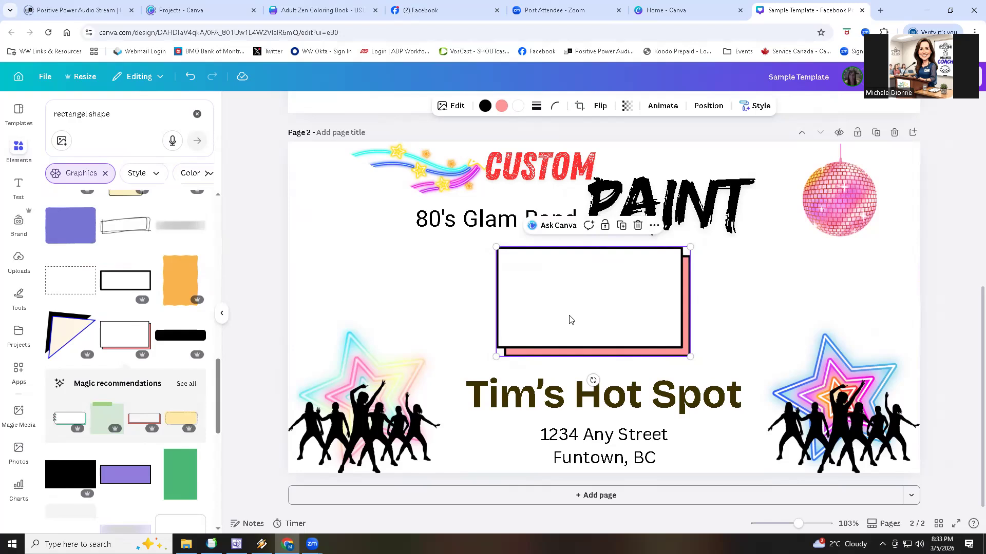
pyautogui.press('Delete')
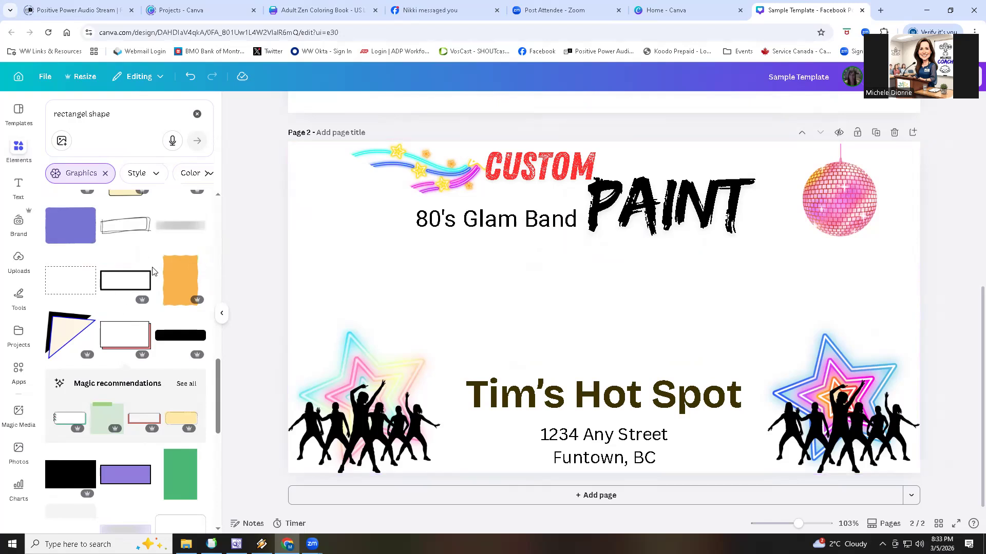
# Add the rounded rectangle with the blue-to-red gradient from the search results to the page and shrink it
pyautogui.scroll(-4, 152, 271)
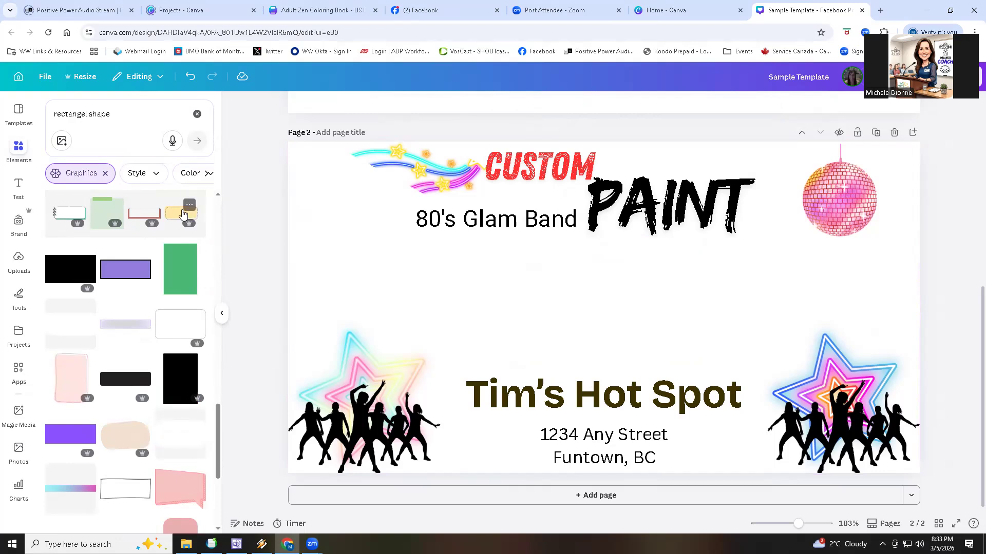
pyautogui.scroll(-3, 136, 278)
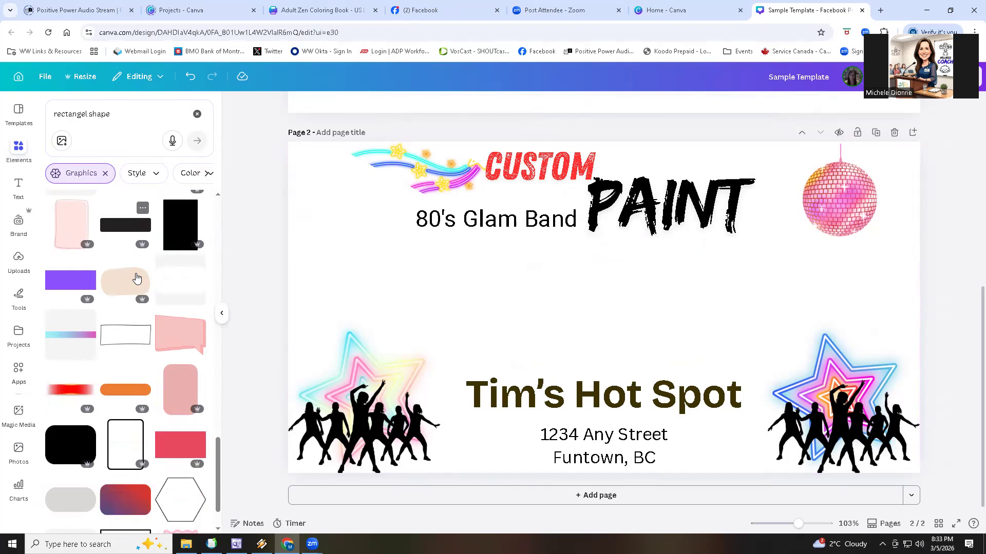
pyautogui.scroll(-1, 138, 273)
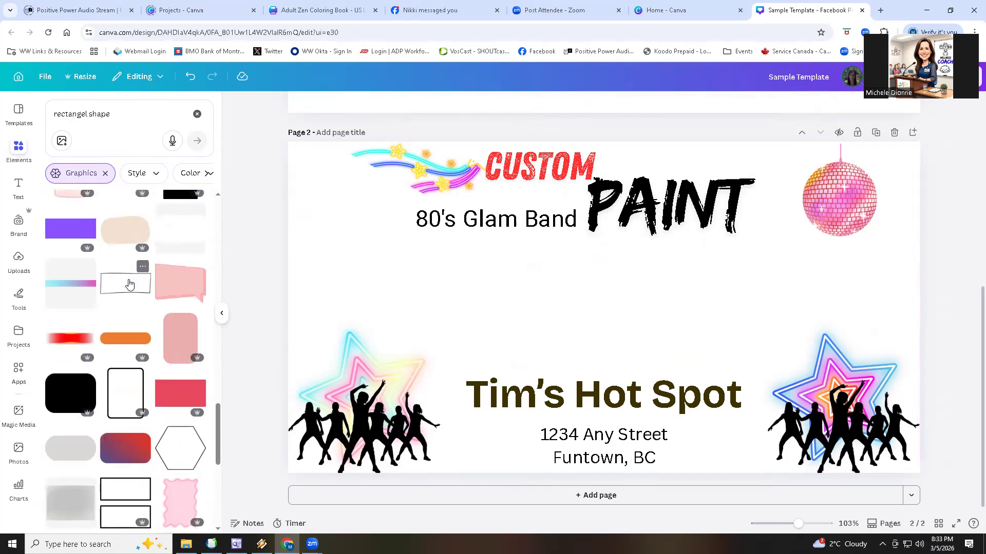
pyautogui.scroll(-3, 130, 284)
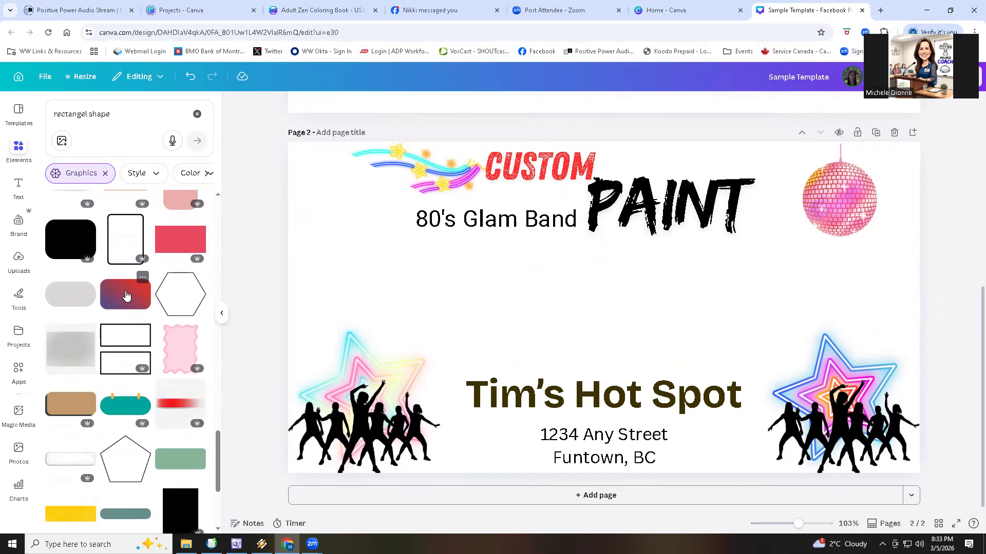
pyautogui.click(125, 296)
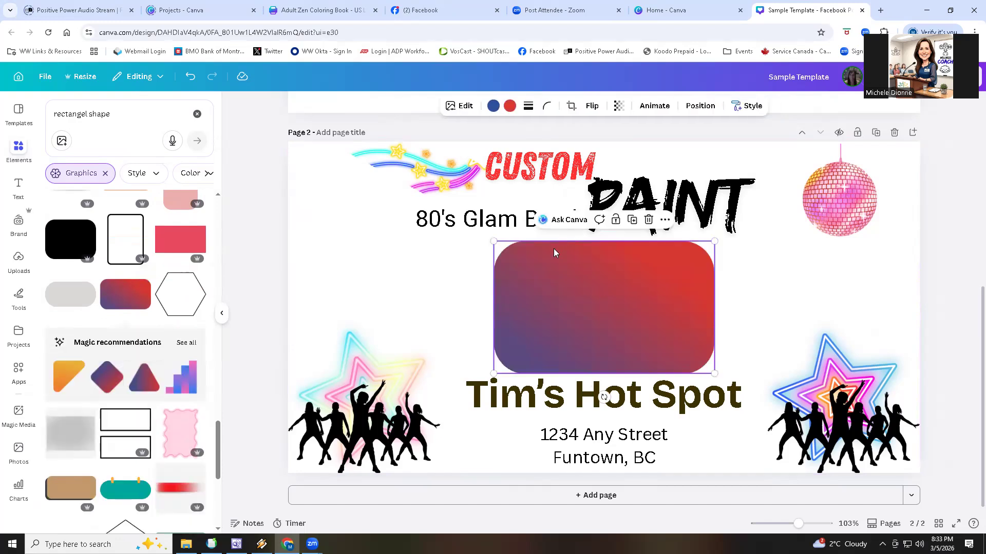
pyautogui.moveTo(493, 241); pyautogui.dragTo(561, 280)
# Move the "Tim's Hot Spot" address block up to mid-page and place the gradient rectangle below it between the dancer groups
pyautogui.moveTo(622, 315); pyautogui.dragTo(381, 284)
pyautogui.click(676, 433)
pyautogui.moveTo(671, 422); pyautogui.dragTo(667, 311)
pyautogui.moveTo(396, 307); pyautogui.dragTo(625, 414)
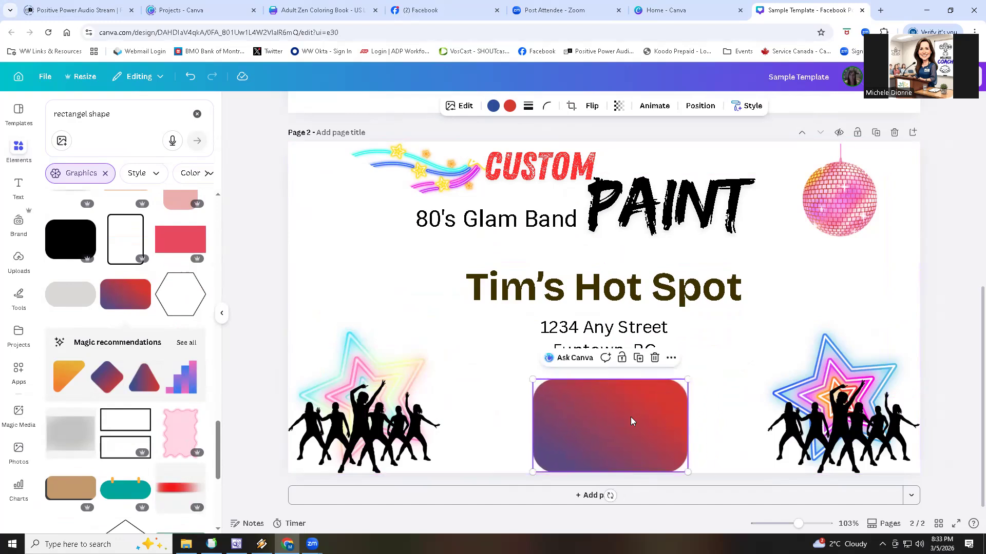
pyautogui.click(726, 388)
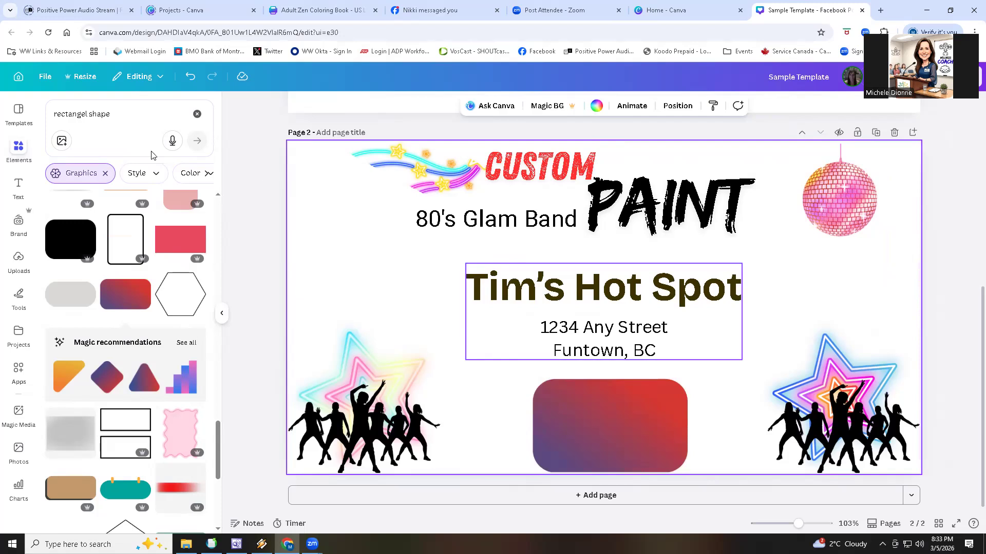
# Add a body text box to the page and clear its placeholder text
pyautogui.click(18, 188)
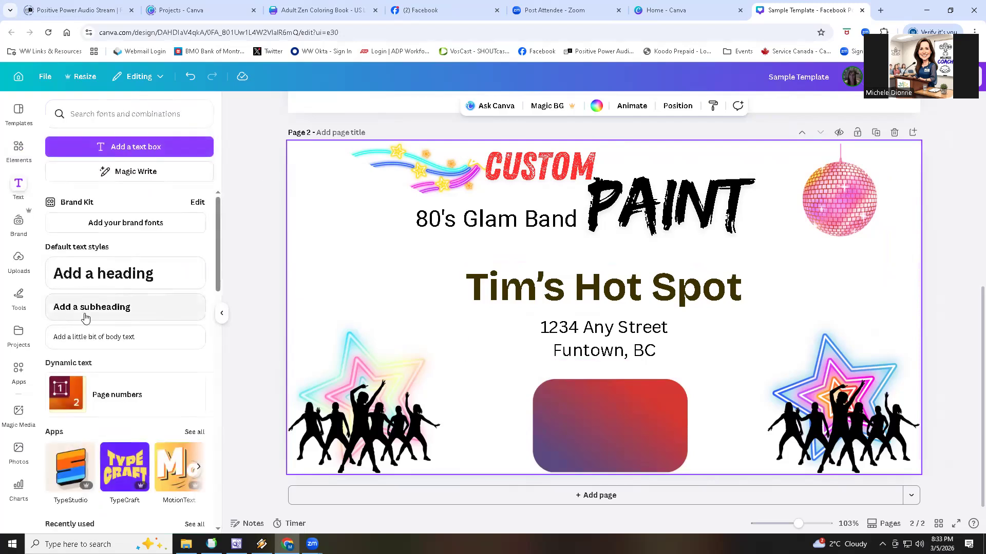
pyautogui.click(84, 337)
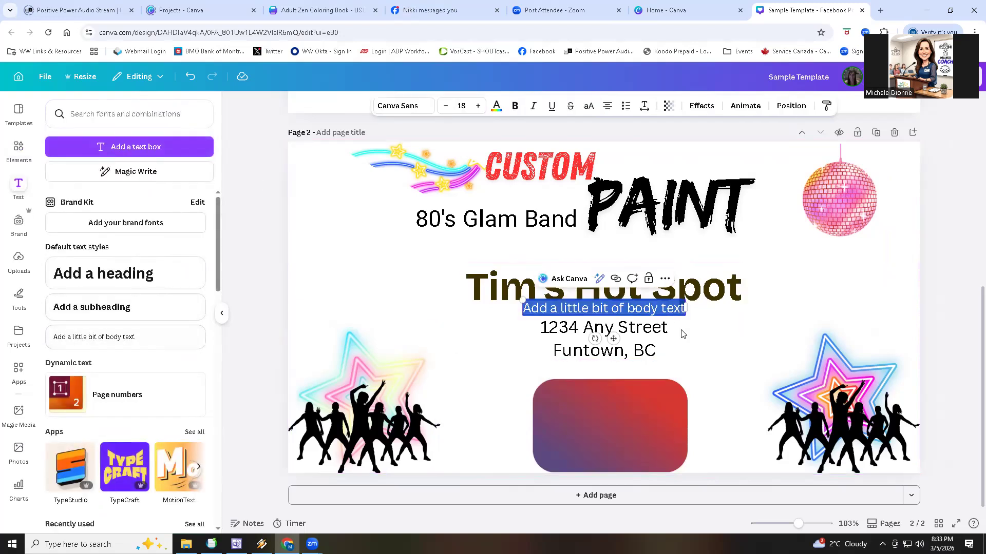
pyautogui.click(609, 311)
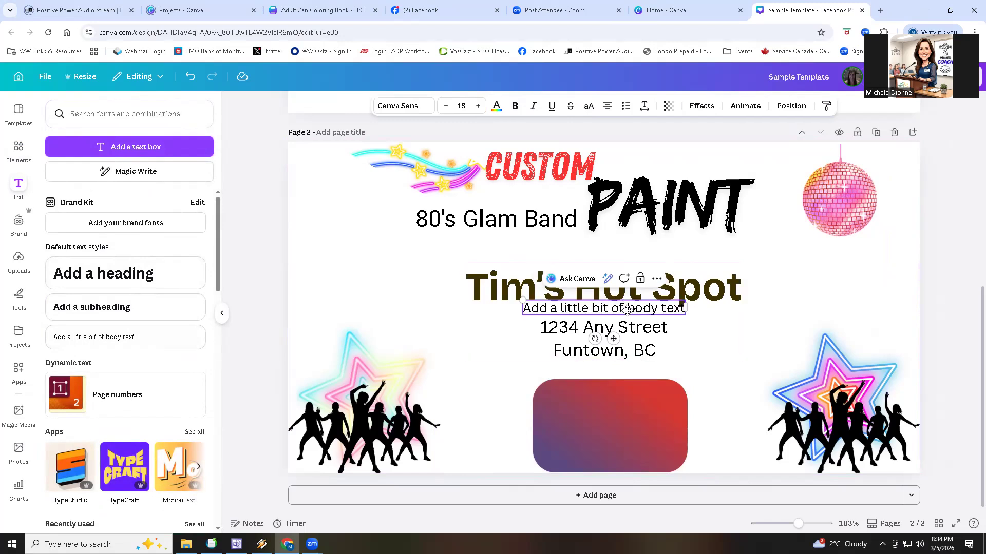
pyautogui.press('Delete')
pyautogui.press('Delete')
pyautogui.press('Delete')
pyautogui.press('Delete')
pyautogui.press('Delete')
pyautogui.press('Delete')
pyautogui.press('Delete')
pyautogui.press('Delete')
pyautogui.press('Delete')
pyautogui.press('Delete')
pyautogui.press('Delete')
pyautogui.press('Delete')
pyautogui.press('BackSpace')
pyautogui.press('BackSpace')
pyautogui.press('BackSpace')
pyautogui.press('BackSpace')
pyautogui.press('BackSpace')
pyautogui.press('BackSpace')
pyautogui.press('BackSpace')
pyautogui.press('BackSpace')
pyautogui.press('BackSpace')
pyautogui.press('BackSpace')
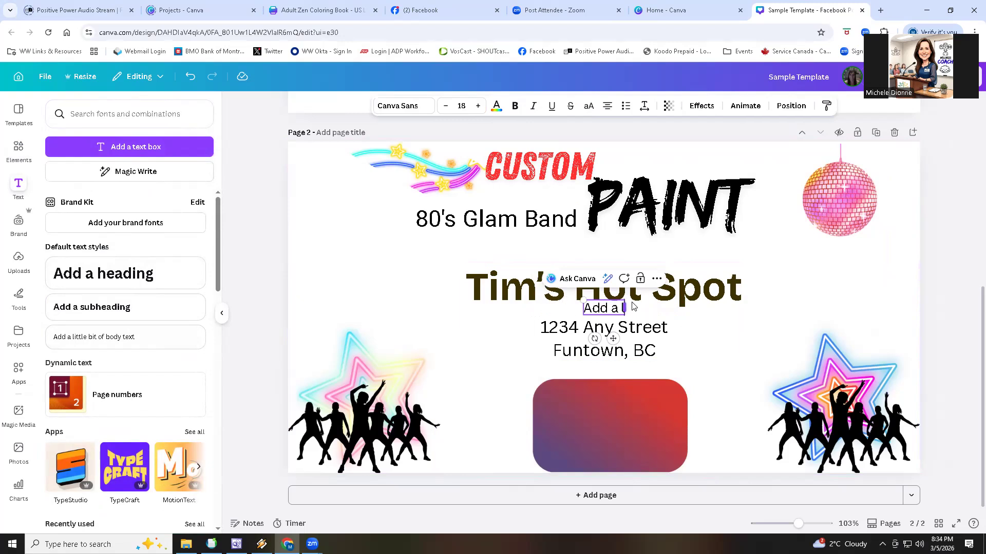
pyautogui.press('BackSpace')
pyautogui.press('BackSpace')
pyautogui.press('BackSpace')
pyautogui.press('BackSpace')
pyautogui.press('BackSpace')
pyautogui.press('BackSpace')
pyautogui.press('BackSpace')
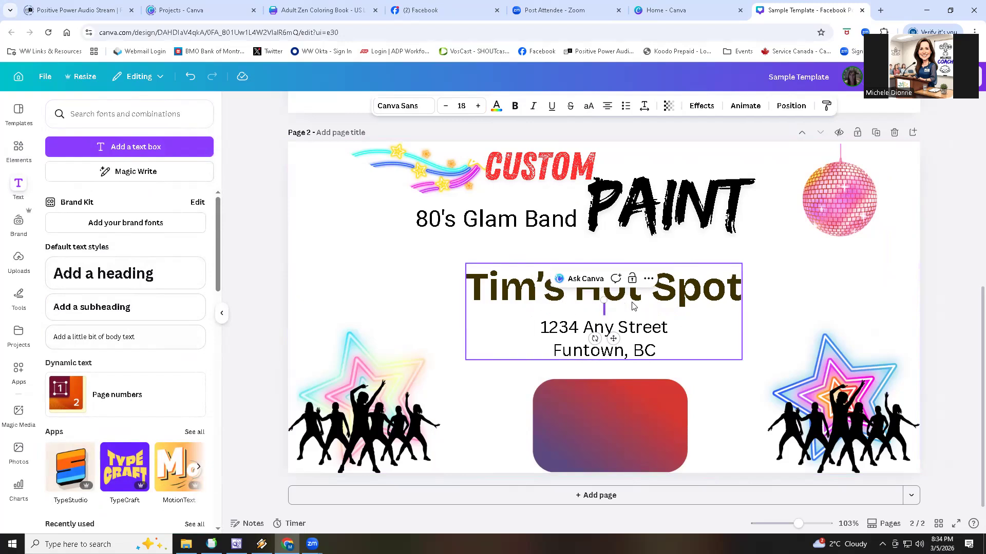
# Enter "Thurs March 5, 2026" in the new text box and move it just above "Tim's Hot Spot"
pyautogui.write('March')
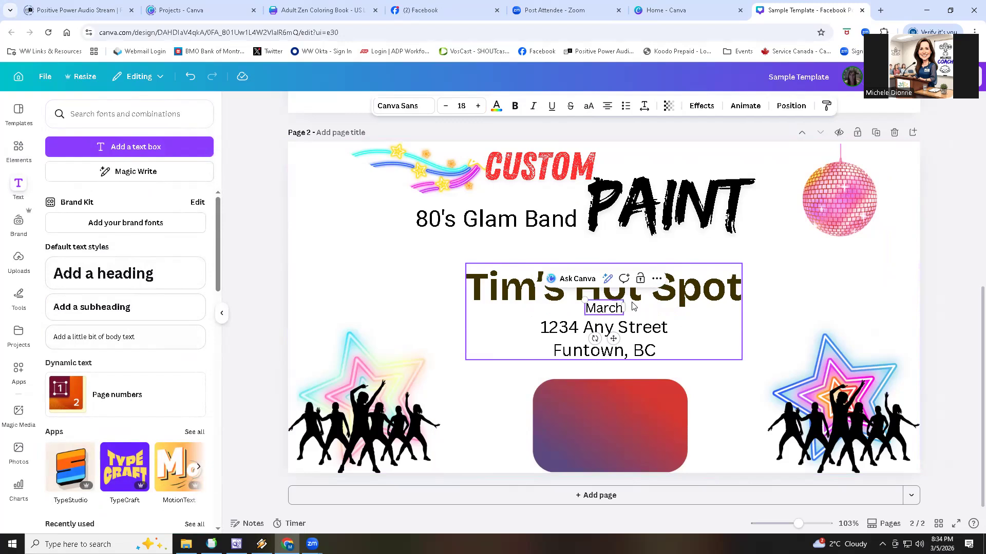
pyautogui.write('Thurs')
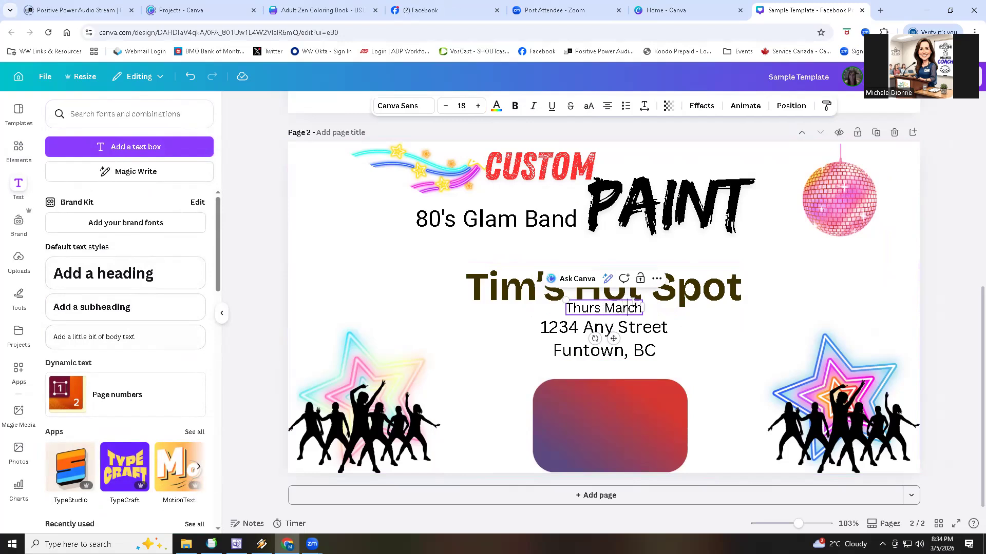
pyautogui.press('End')
pyautogui.write('5')
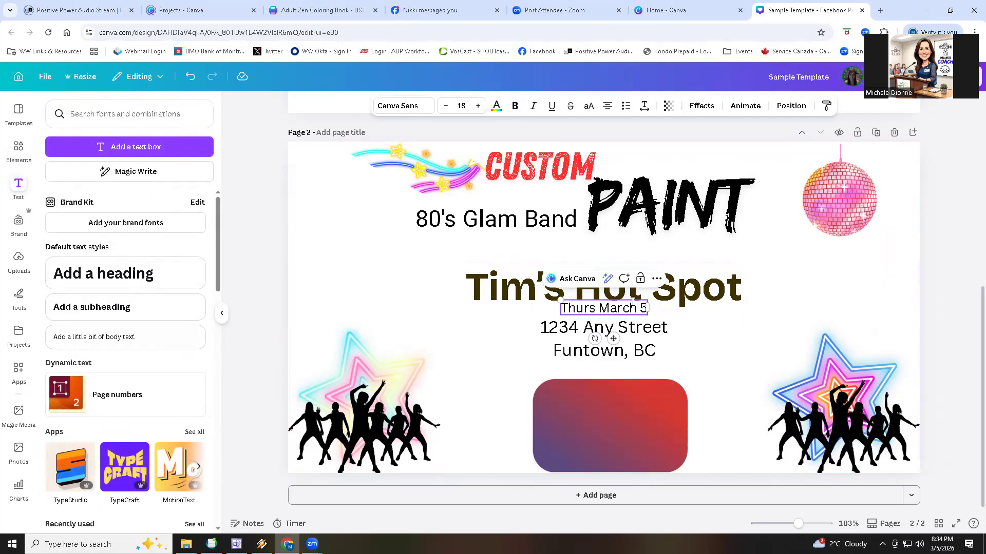
pyautogui.write(', 2026')
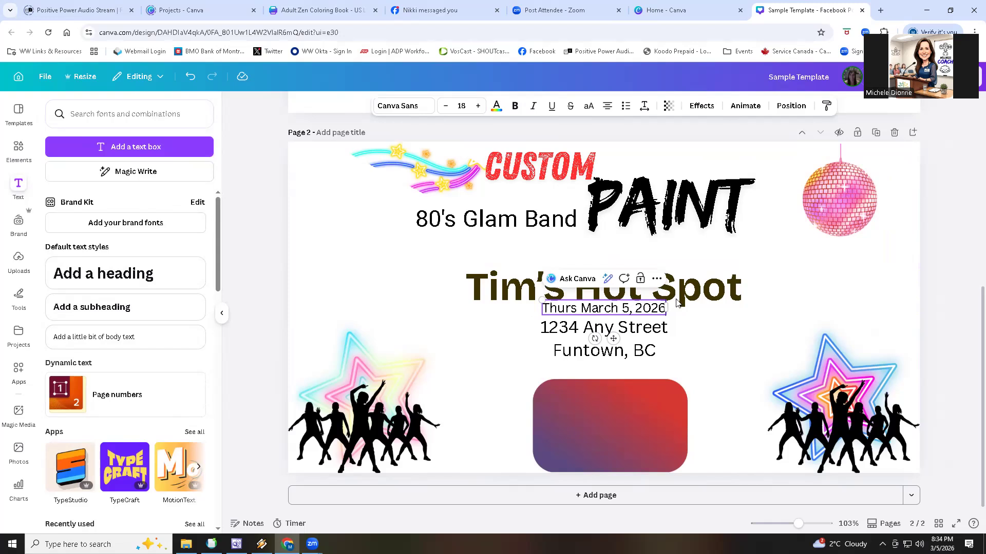
pyautogui.moveTo(614, 339); pyautogui.dragTo(586, 278)
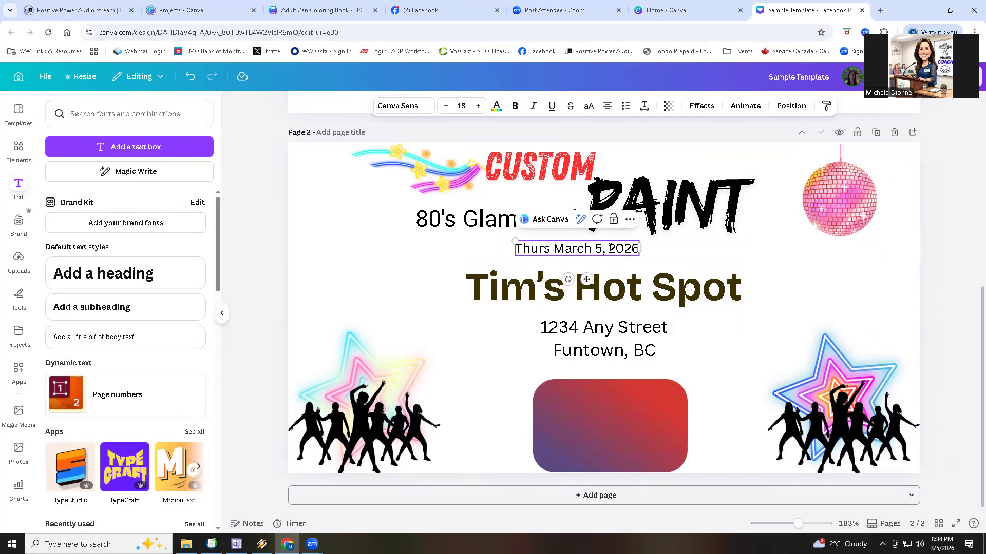
# Recolour the date text pale pink from the disco ball's photo colours and move it onto the gradient rectangle
pyautogui.moveTo(515, 249); pyautogui.dragTo(641, 250)
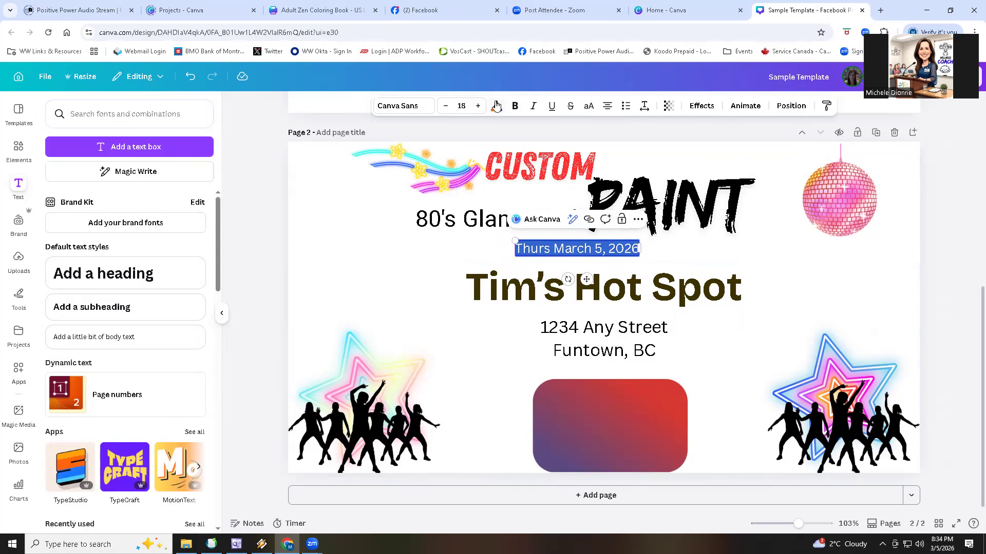
pyautogui.click(496, 106)
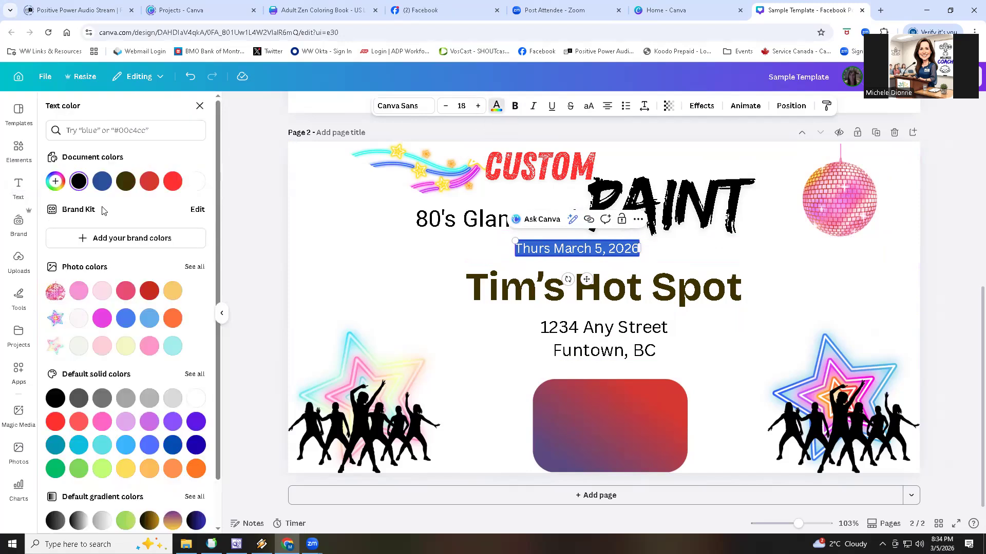
pyautogui.click(102, 292)
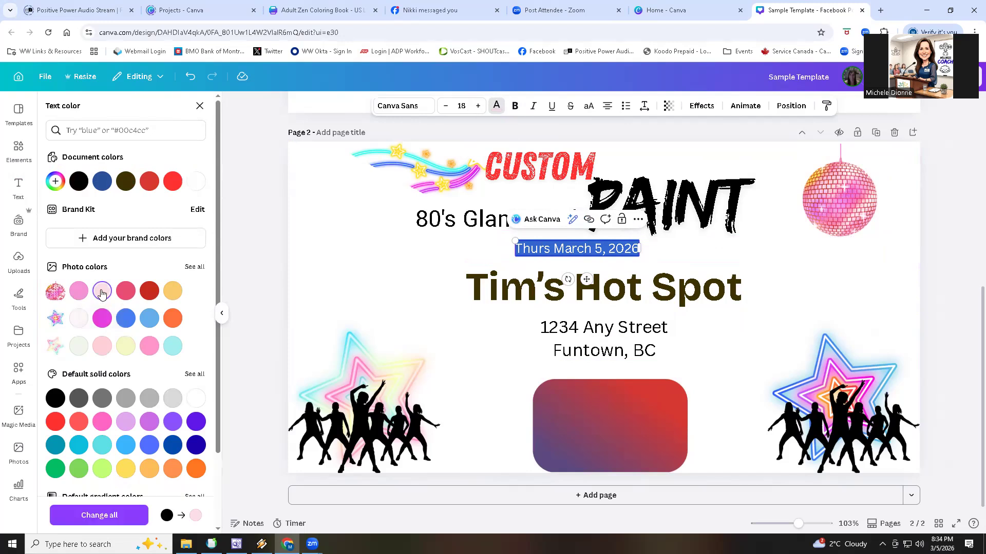
pyautogui.moveTo(586, 280); pyautogui.dragTo(620, 443)
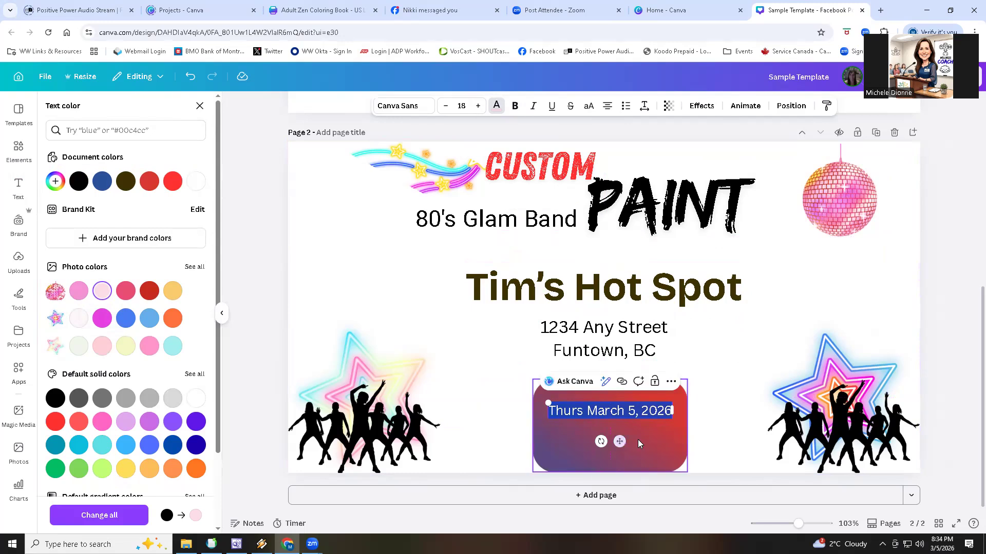
pyautogui.click(640, 439)
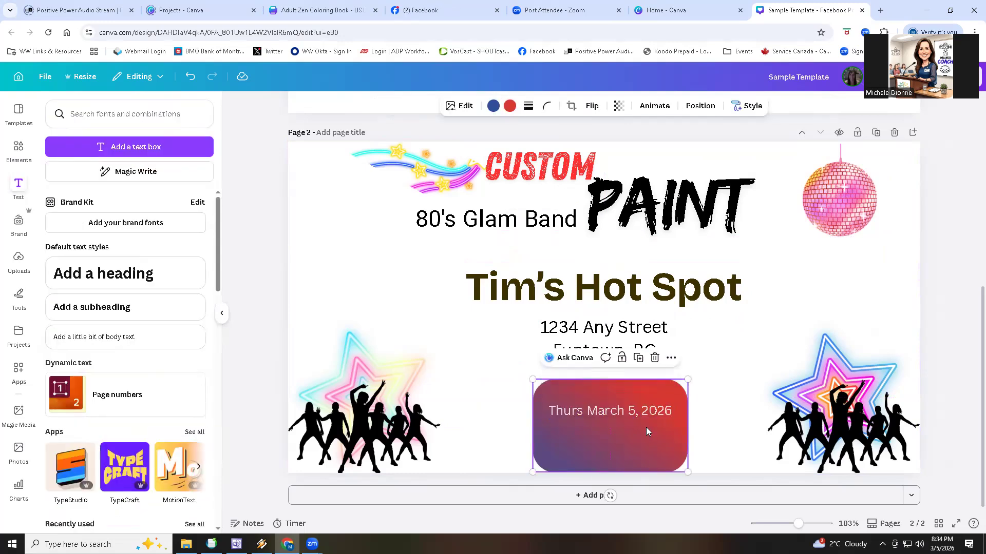
# Recolour the date text on the gradient rectangle white from the default solid colours
pyautogui.doubleClick(644, 414)
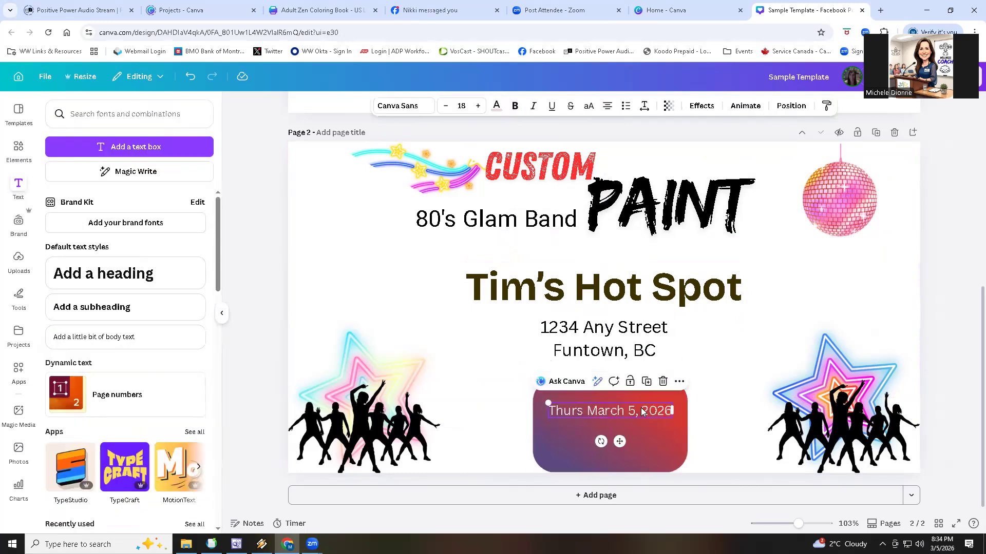
pyautogui.tripleClick(581, 412)
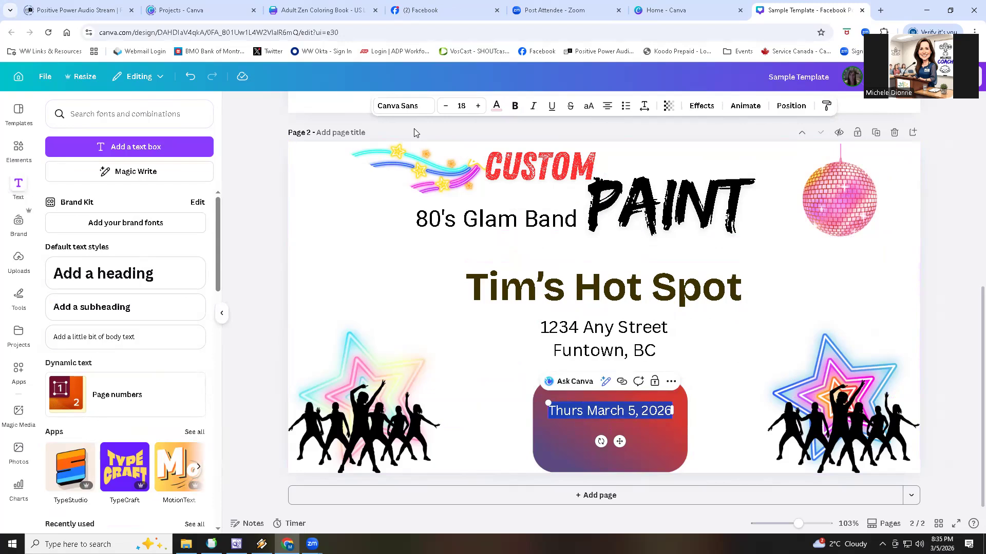
pyautogui.click(497, 109)
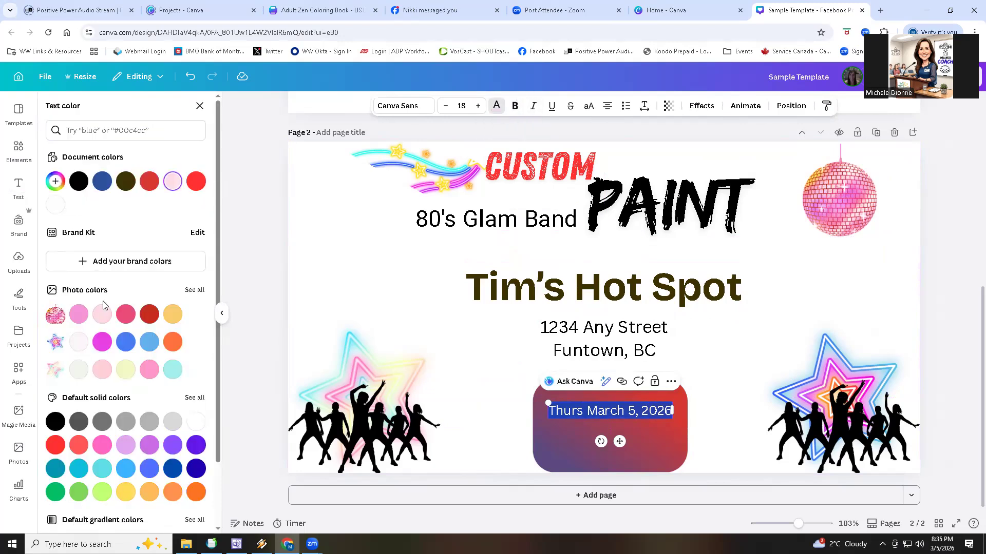
pyautogui.scroll(-2, 108, 307)
pyautogui.click(196, 346)
pyautogui.click(584, 413)
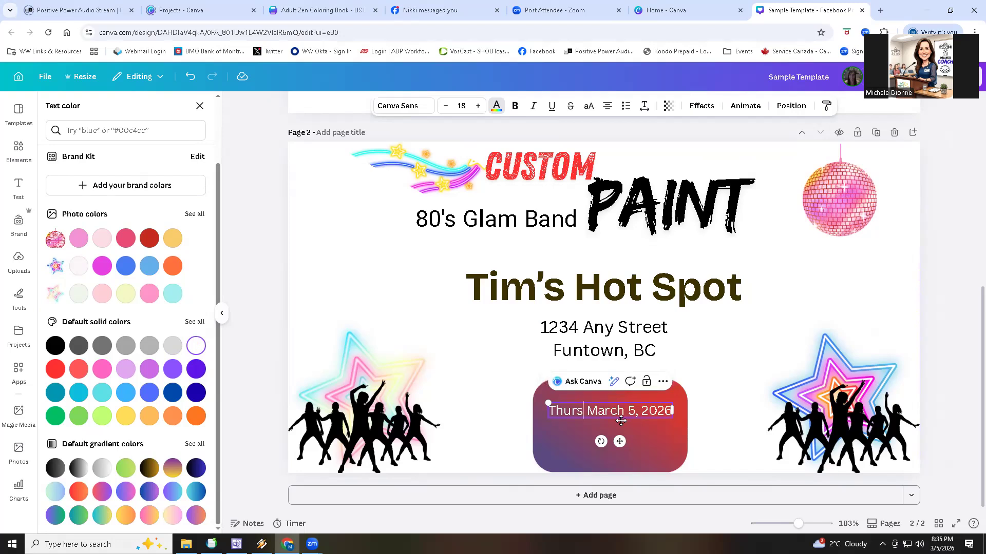
# Add a second line "8pm - 1 am" below the date and shift the text box slightly down and right on the rectangle
pyautogui.click(617, 411)
pyautogui.click(635, 442)
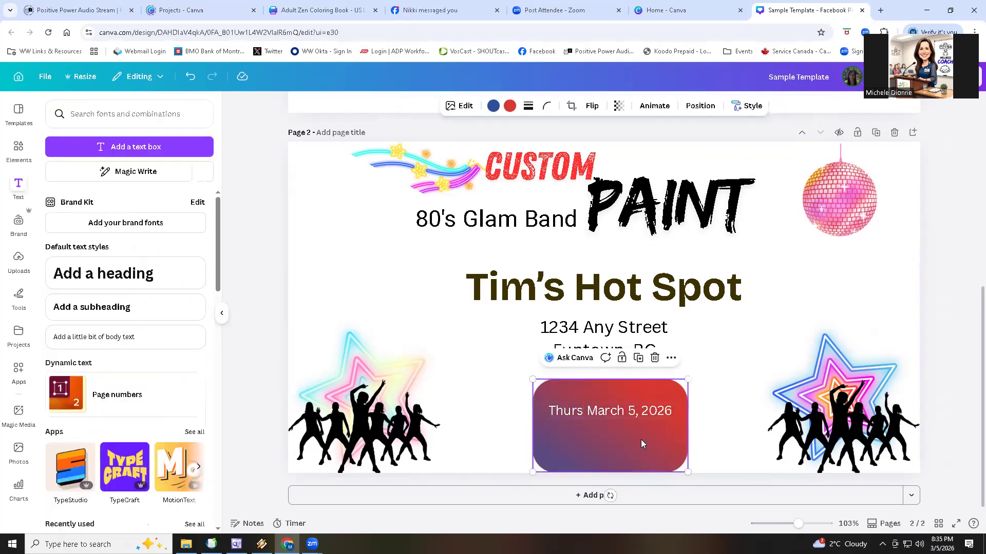
pyautogui.click(619, 413)
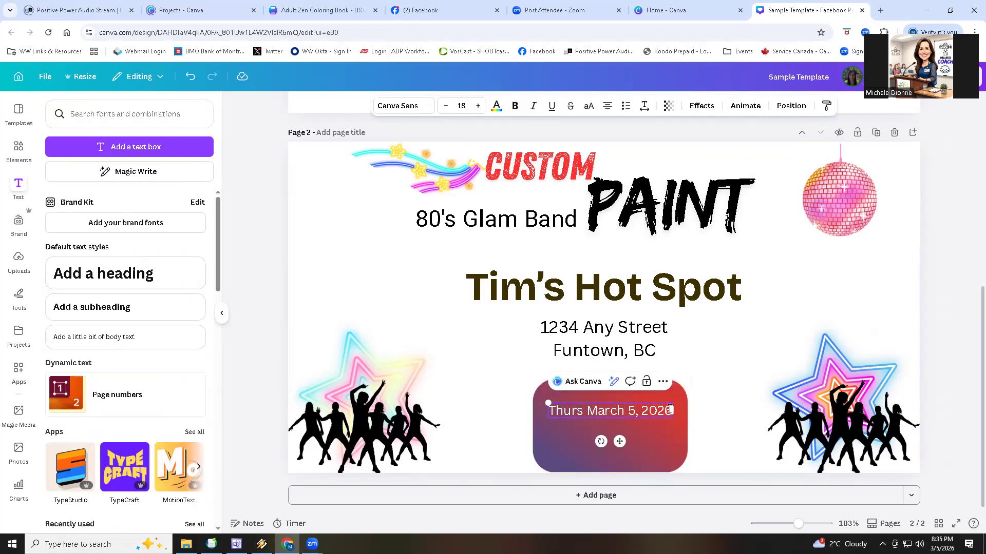
pyautogui.press('Return')
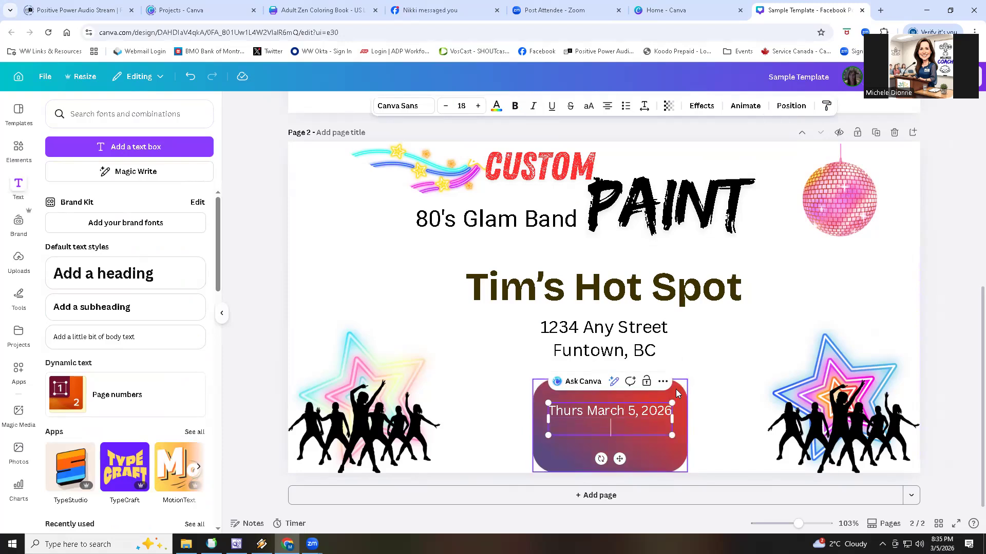
pyautogui.write('8pm - 1 am')
pyautogui.moveTo(619, 459); pyautogui.dragTo(624, 463)
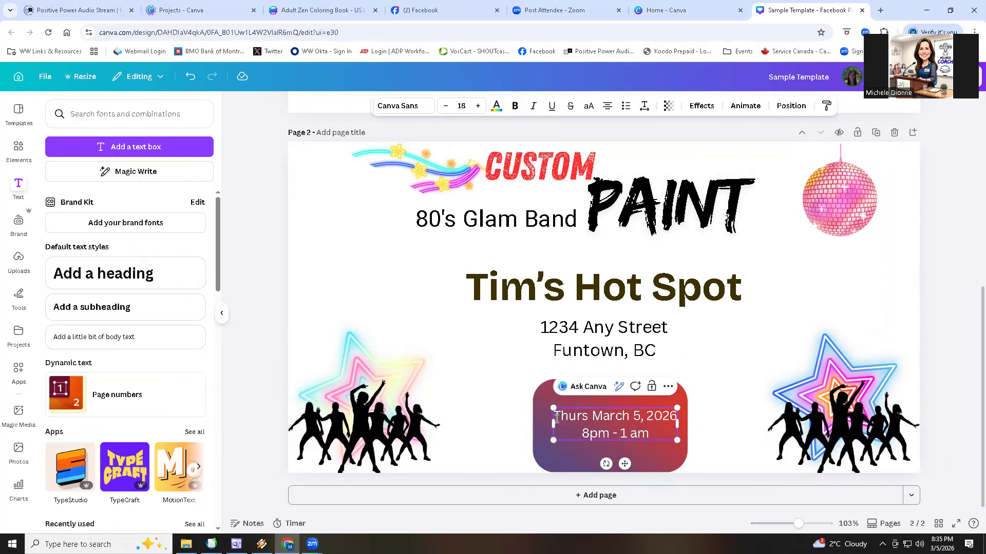
# Make both lines of the date and time text bold and set their font size to 21
pyautogui.moveTo(554, 417); pyautogui.dragTo(649, 433)
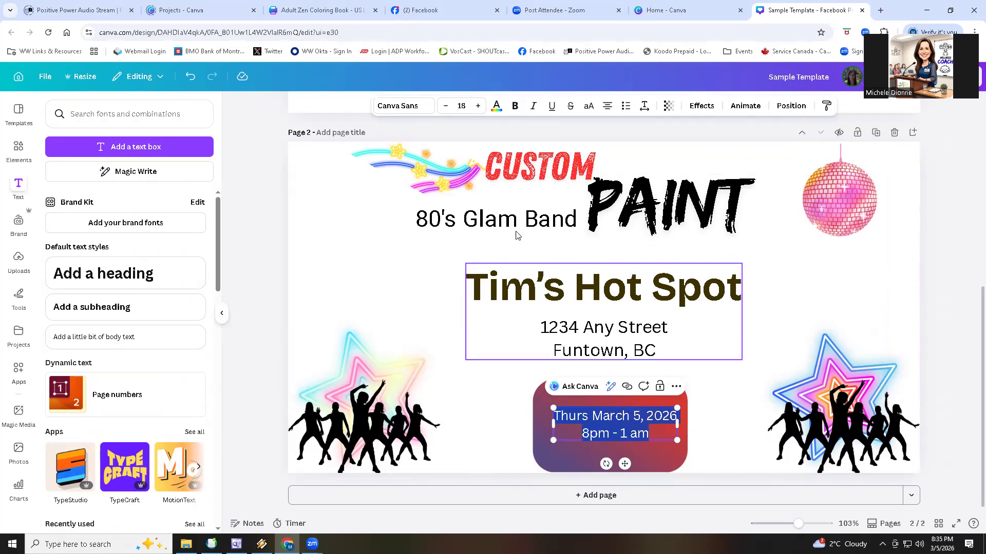
pyautogui.click(513, 108)
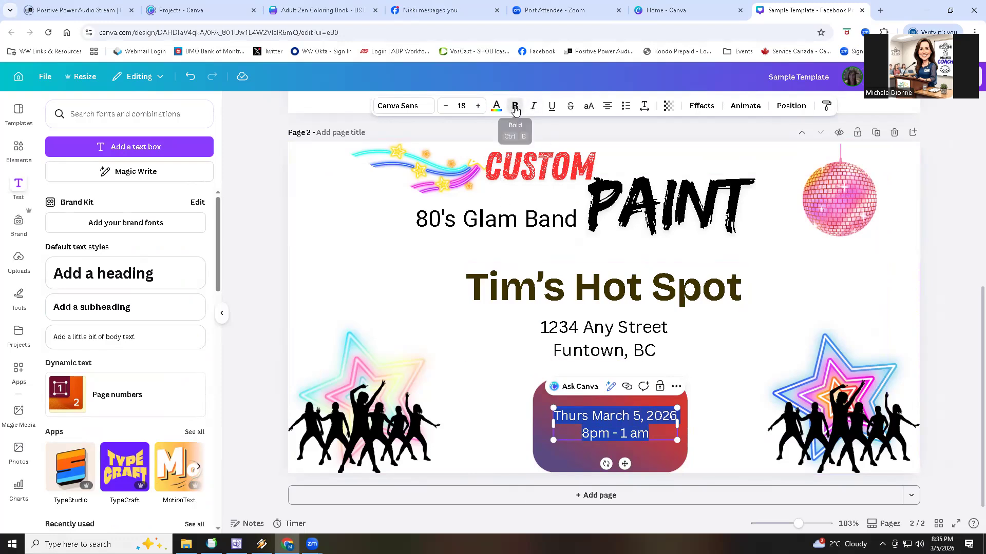
pyautogui.click(477, 106)
pyautogui.click(476, 107)
pyautogui.click(477, 106)
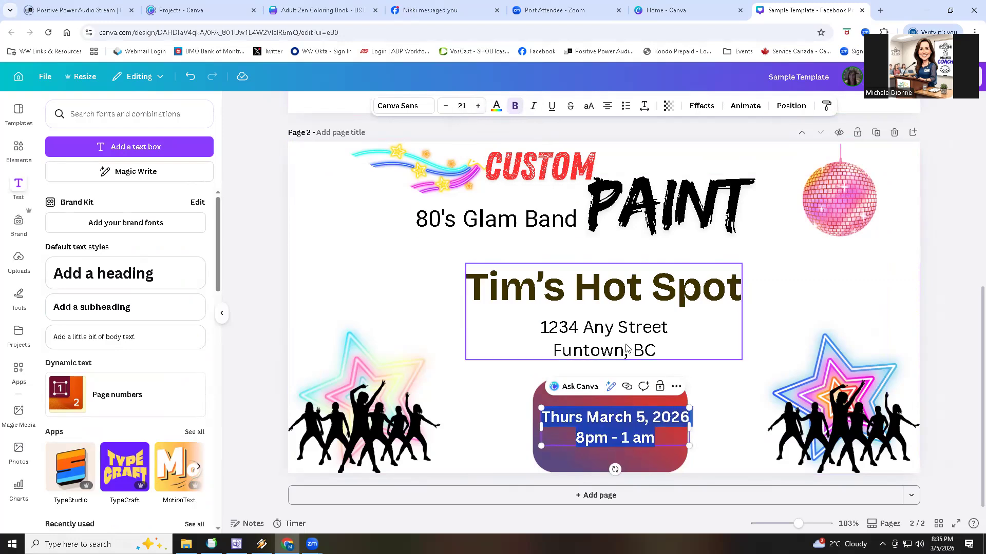
# Remove the comma and year from the date line so that it reads "Thurs March 5"
pyautogui.click(642, 419)
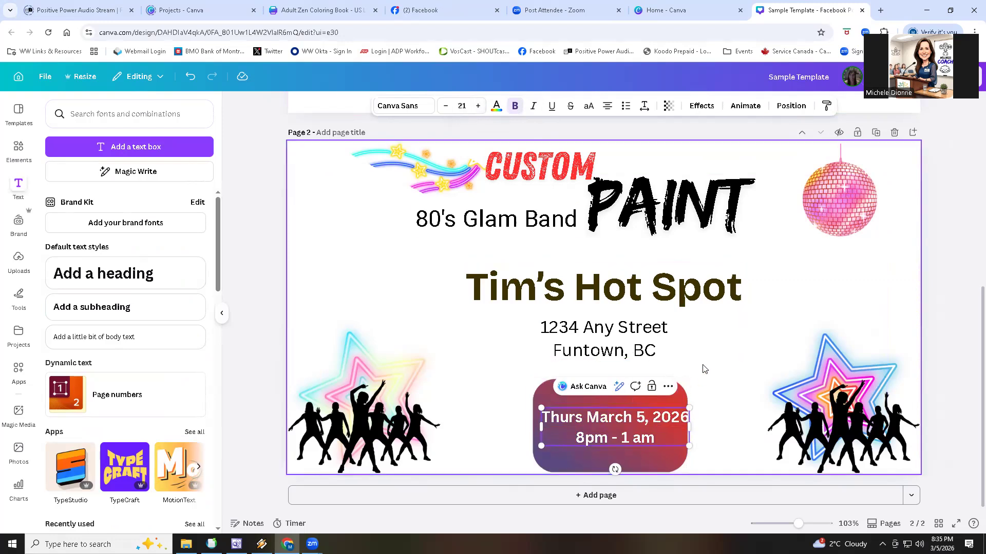
pyautogui.press('BackSpace')
pyautogui.press('Delete')
pyautogui.press('Delete')
pyautogui.press('Delete')
pyautogui.press('Delete')
pyautogui.press('Delete')
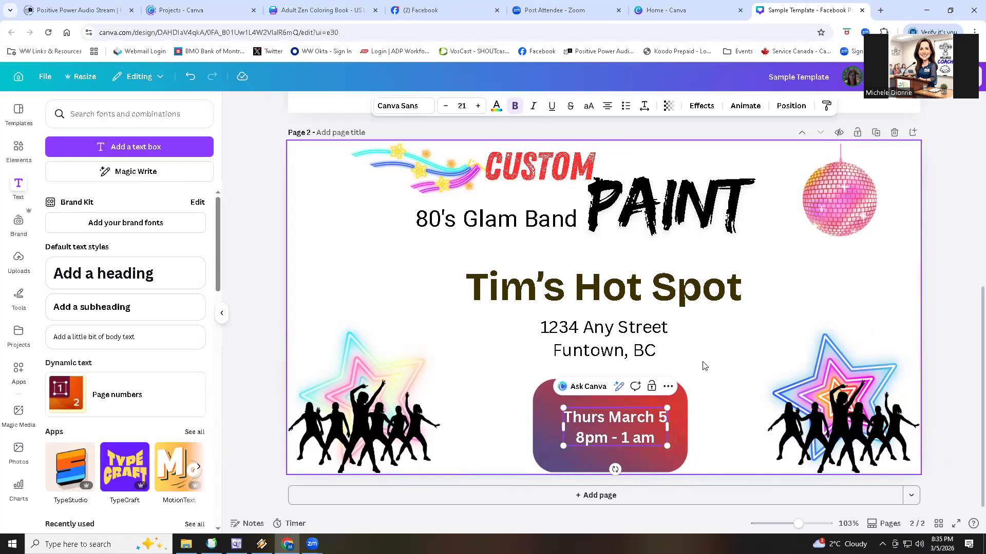
# Set the "Thurs March 5" line to size 28 and centre the date and time text on the gradient rectangle
pyautogui.click(479, 106)
pyautogui.click(479, 106)
pyautogui.click(479, 106)
pyautogui.click(479, 105)
pyautogui.click(479, 106)
pyautogui.click(479, 106)
pyautogui.click(479, 106)
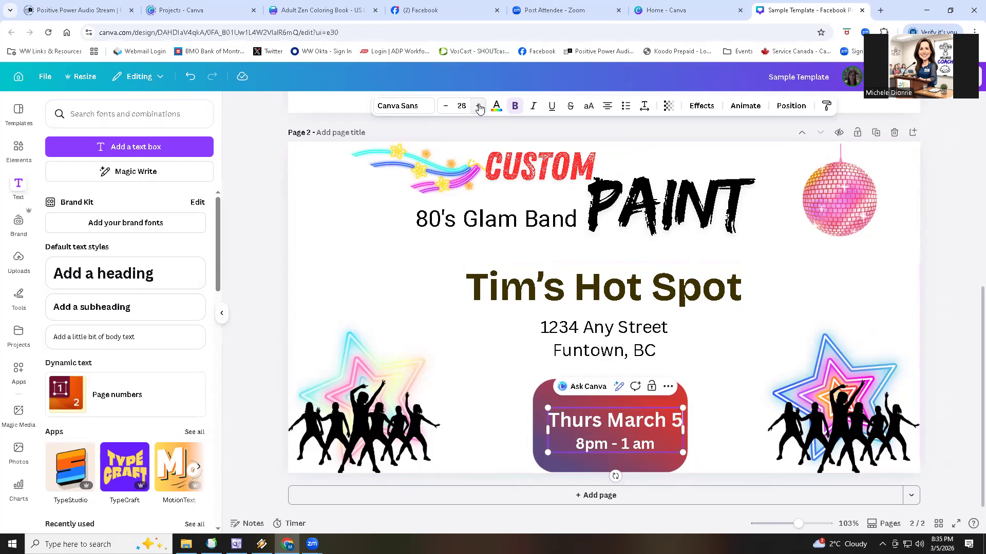
pyautogui.click(626, 416)
pyautogui.moveTo(623, 423); pyautogui.dragTo(618, 419)
pyautogui.click(661, 467)
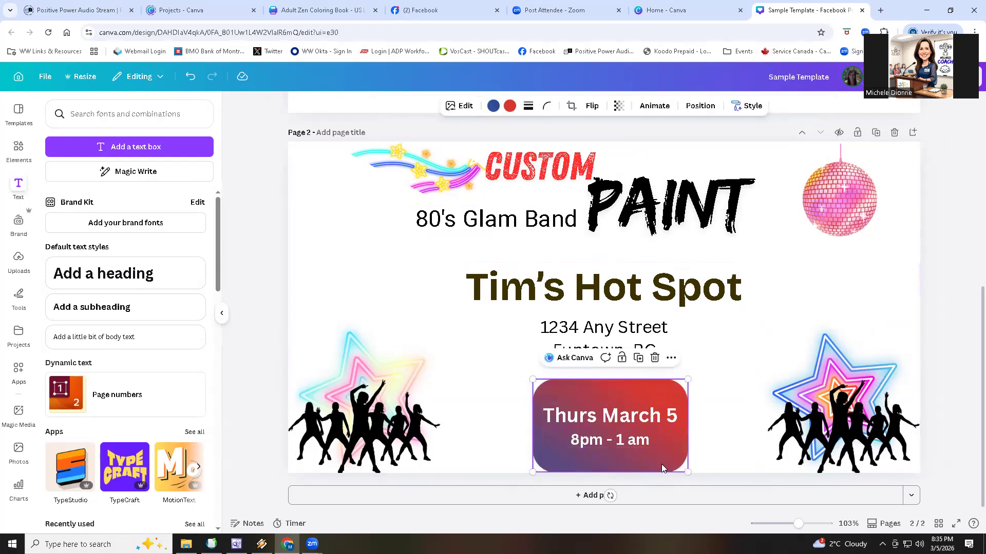
pyautogui.rightClick(661, 464)
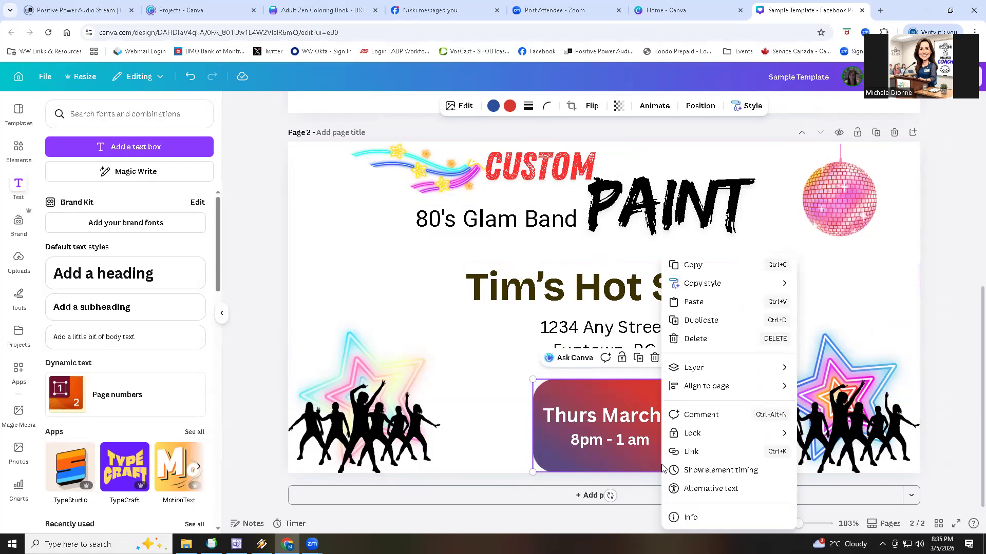
pyautogui.click(625, 460)
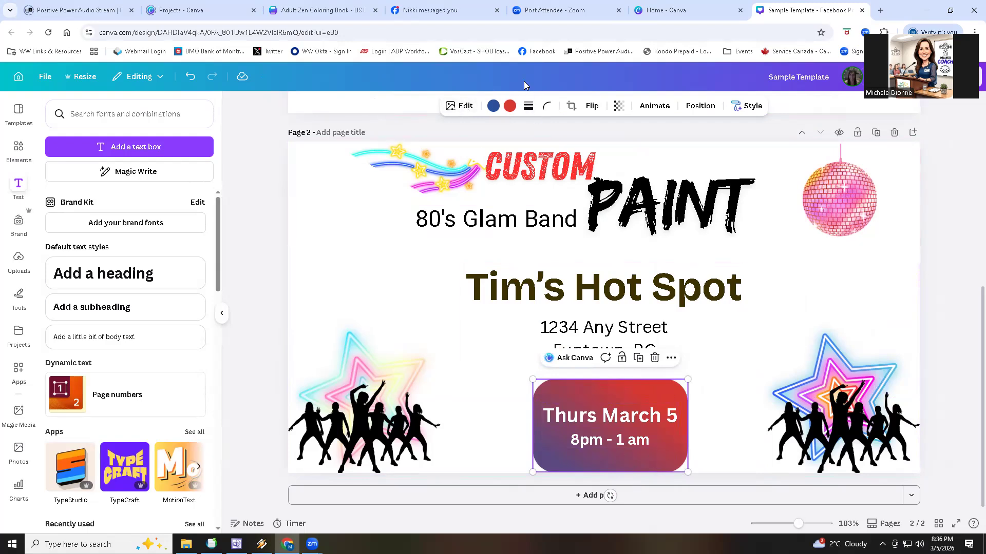
pyautogui.click(730, 380)
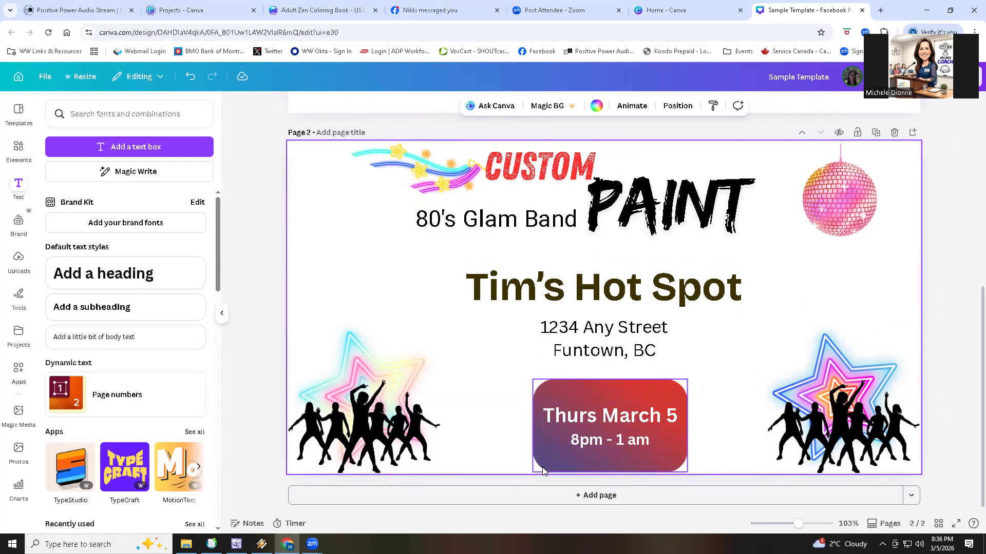
# Change the gradient rectangle's blue colour to very dark green from the full set of default solid colours
pyautogui.click(678, 397)
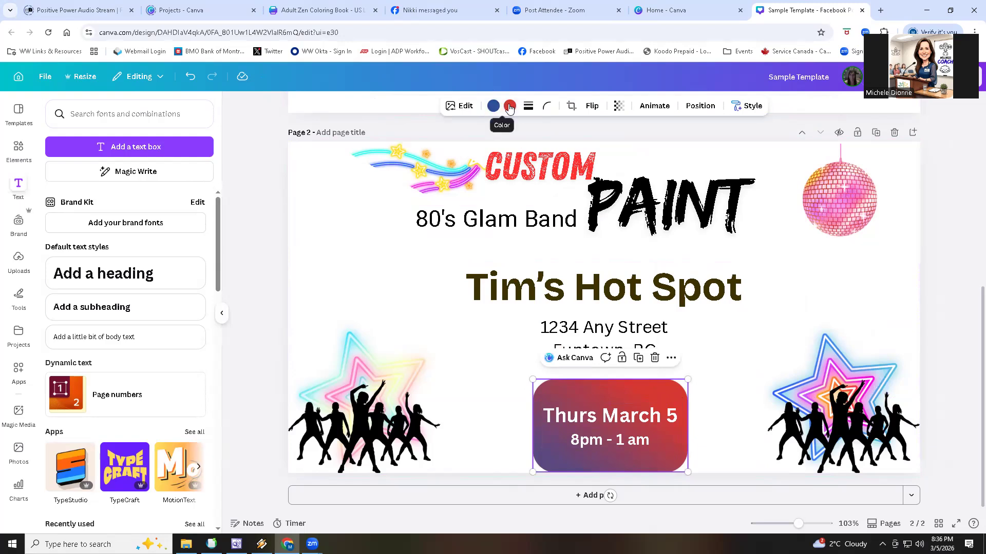
pyautogui.click(493, 106)
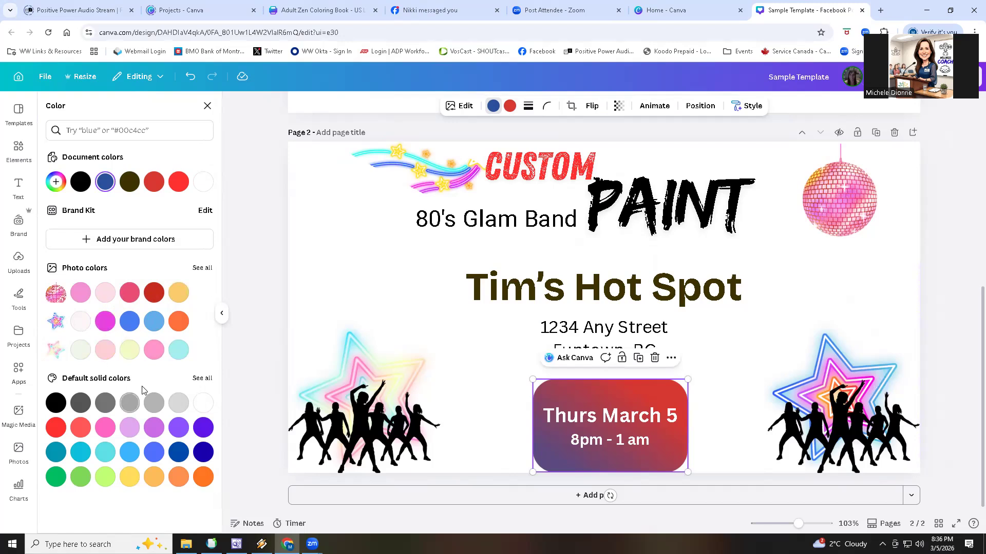
pyautogui.click(201, 379)
pyautogui.scroll(-1, 154, 306)
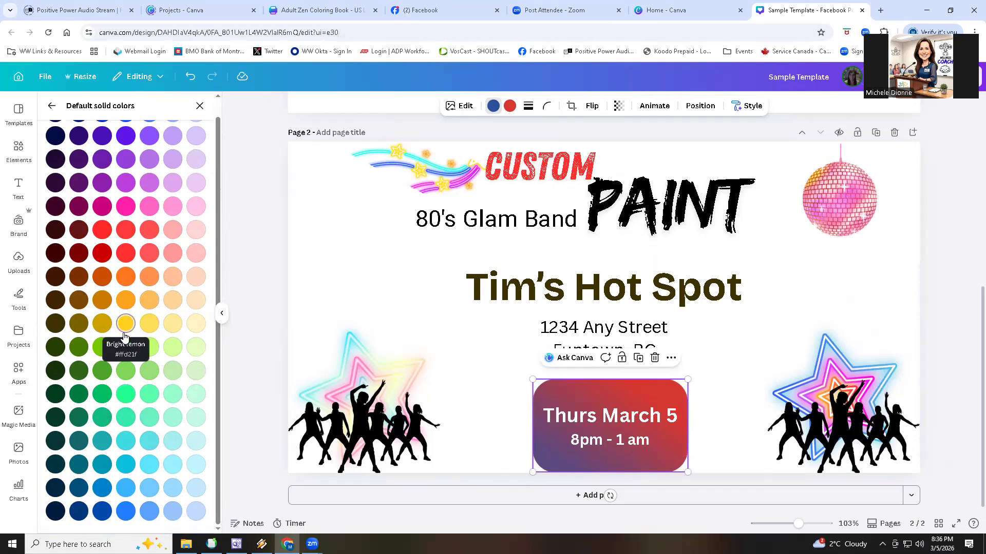
pyautogui.click(55, 371)
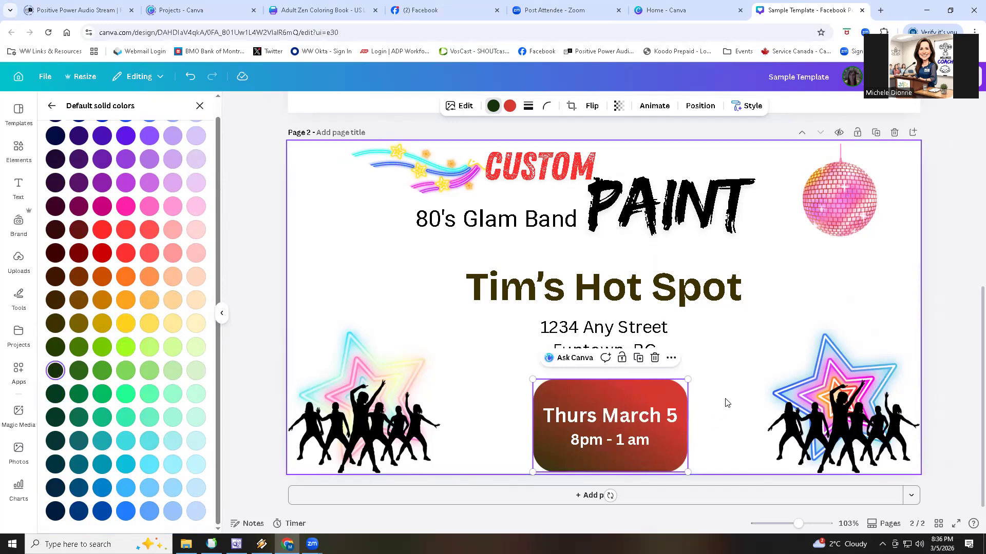
# Change the rectangle's red gradient colour to Dark red #7a0000, after trying brown
pyautogui.click(513, 108)
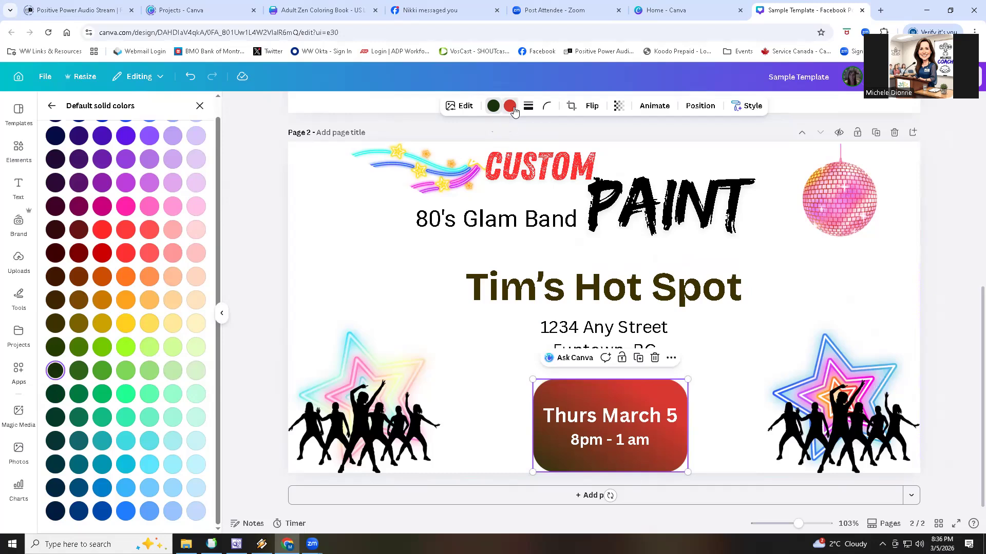
pyautogui.click(79, 278)
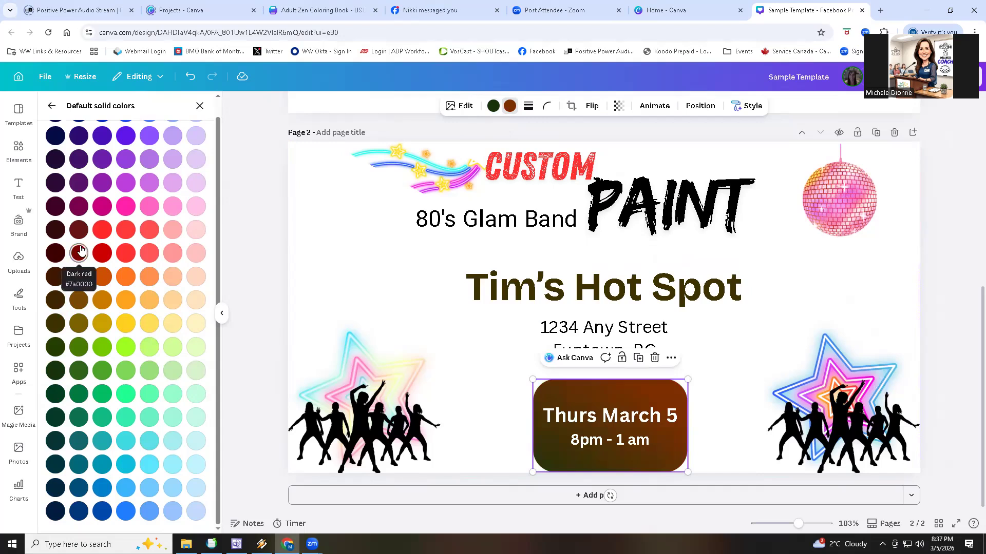
pyautogui.click(80, 251)
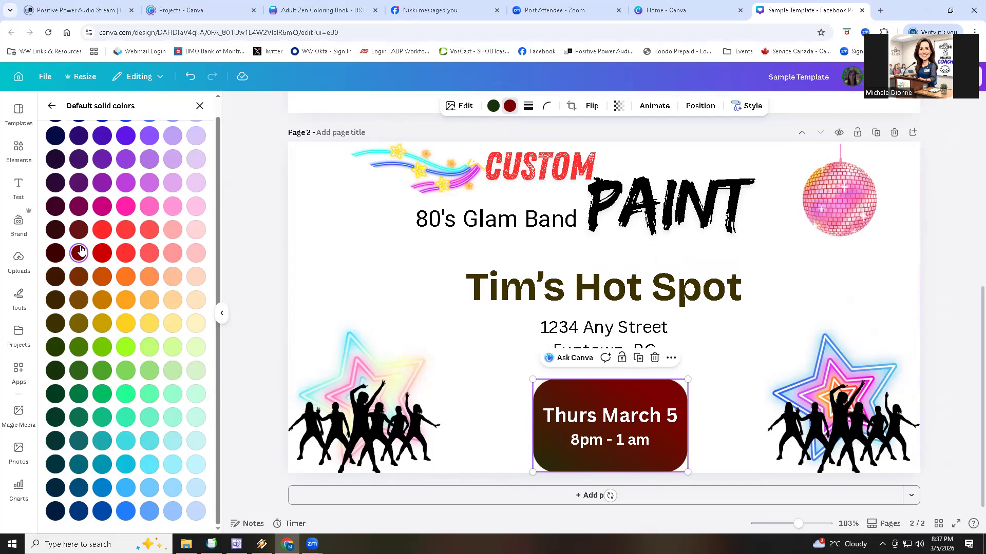
# Change the rectangle's dark green gradient colour to bright orange and shift the rectangle slightly up and left
pyautogui.click(493, 106)
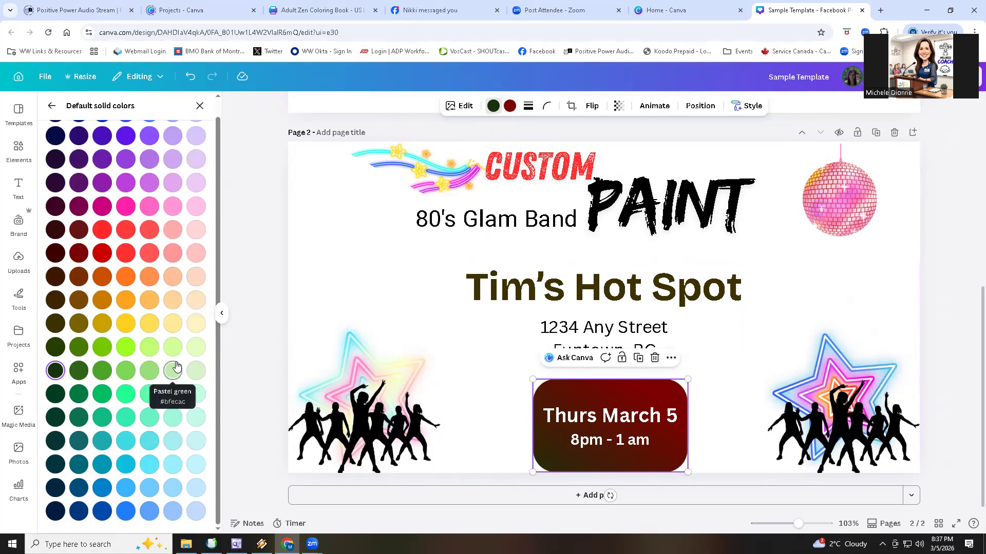
pyautogui.scroll(1, 170, 333)
pyautogui.scroll(-1, 167, 330)
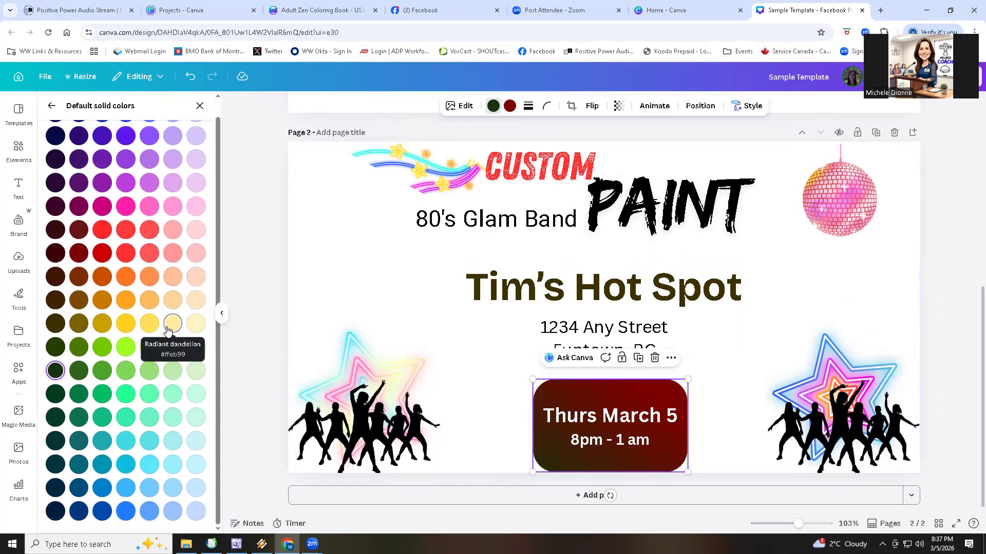
pyautogui.click(196, 301)
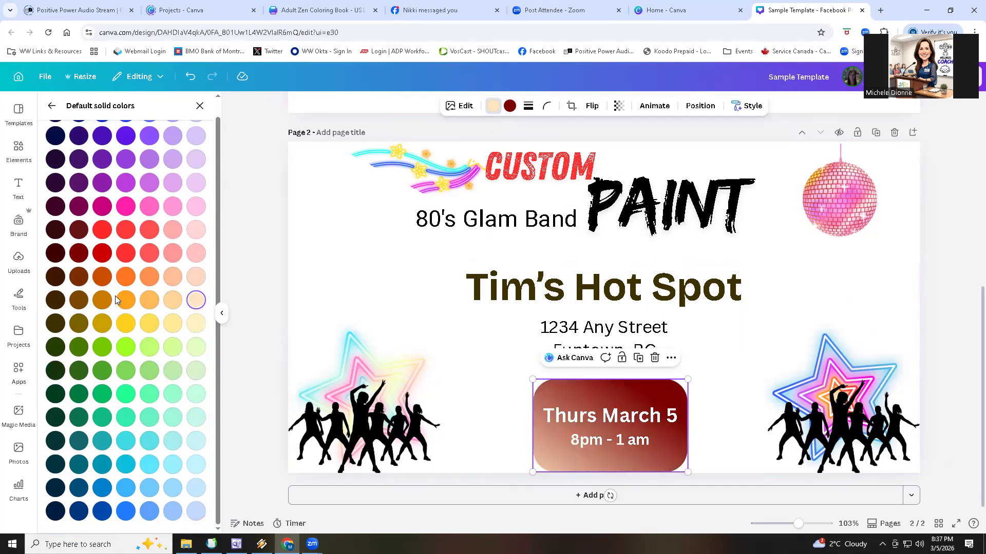
pyautogui.click(124, 278)
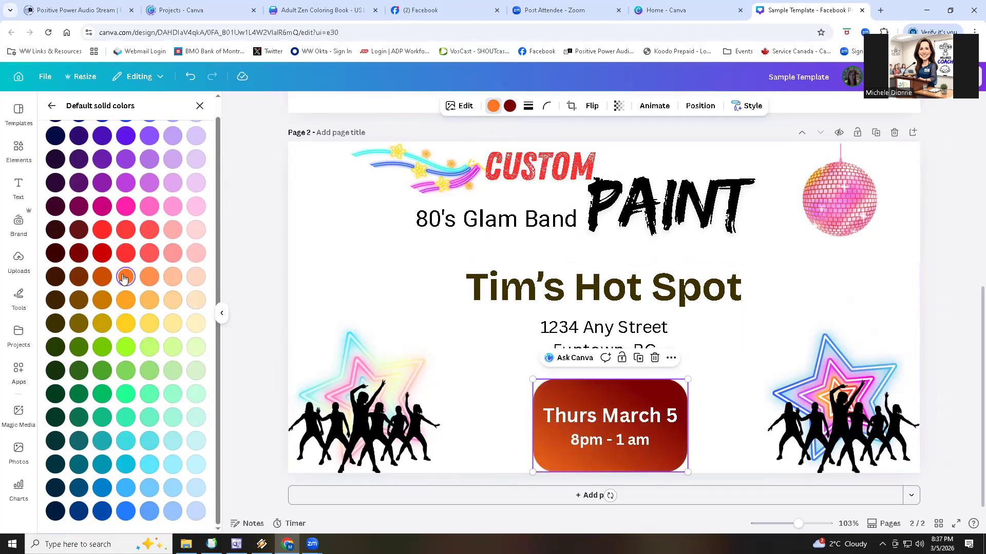
pyautogui.click(475, 370)
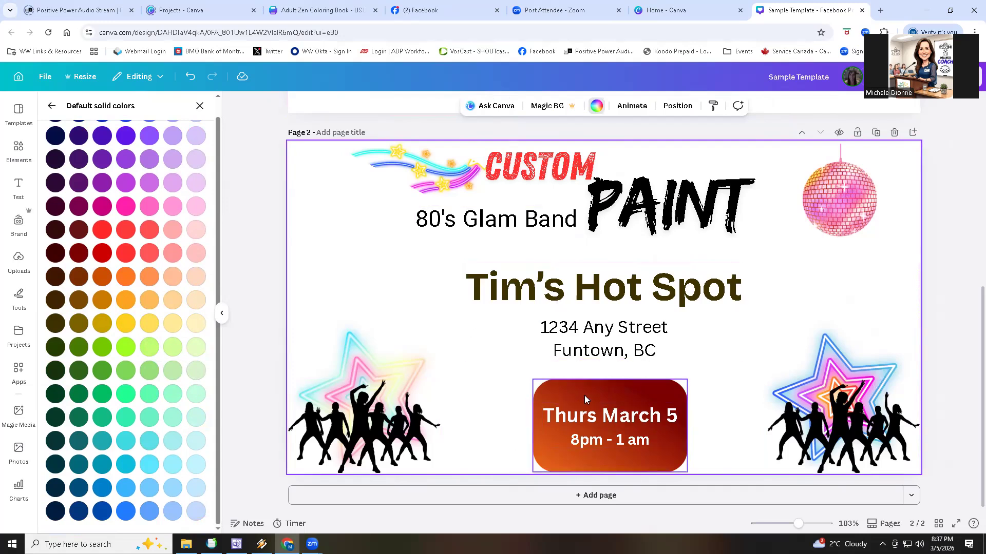
pyautogui.moveTo(584, 396); pyautogui.dragTo(578, 387)
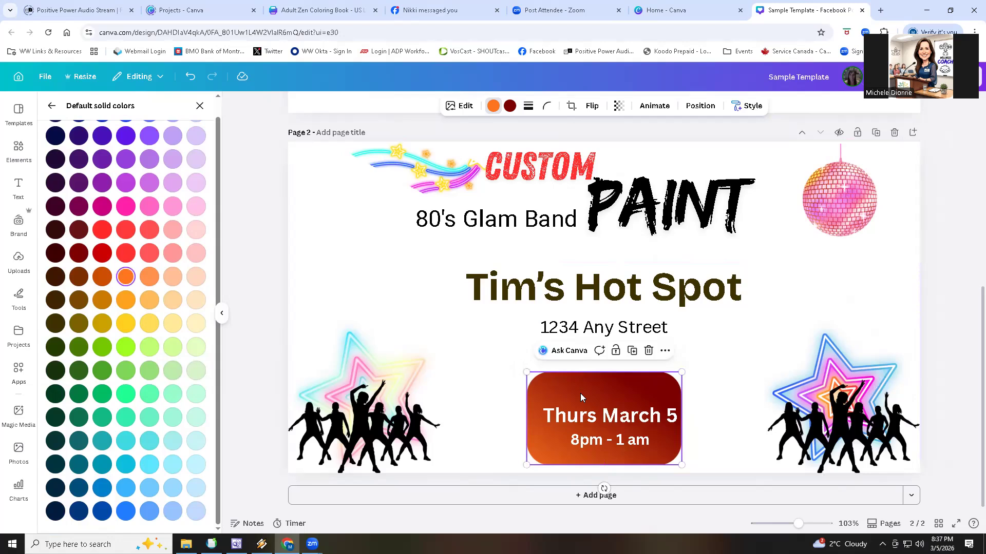
pyautogui.click(424, 280)
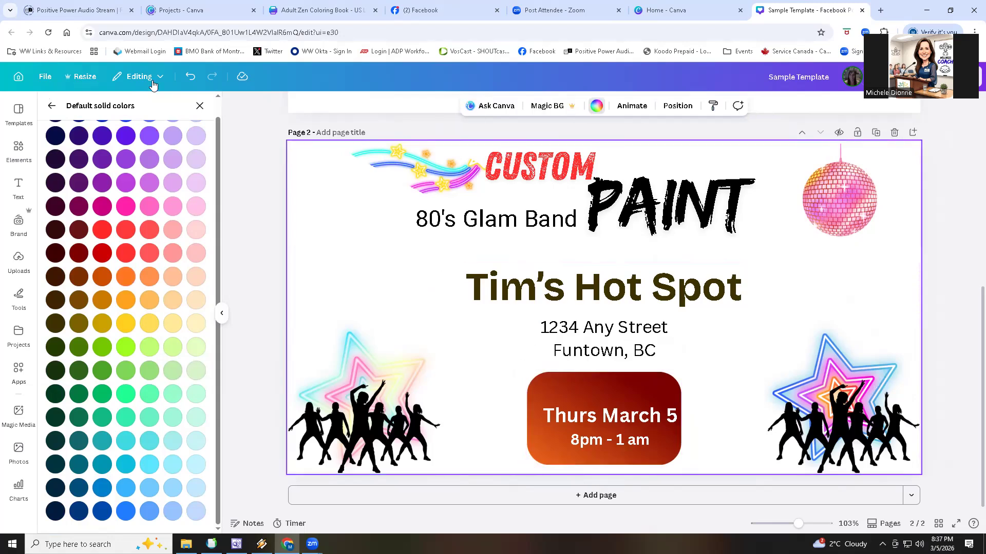
# Search the graphics elements for "beer" and look through the results and filter options
pyautogui.click(51, 106)
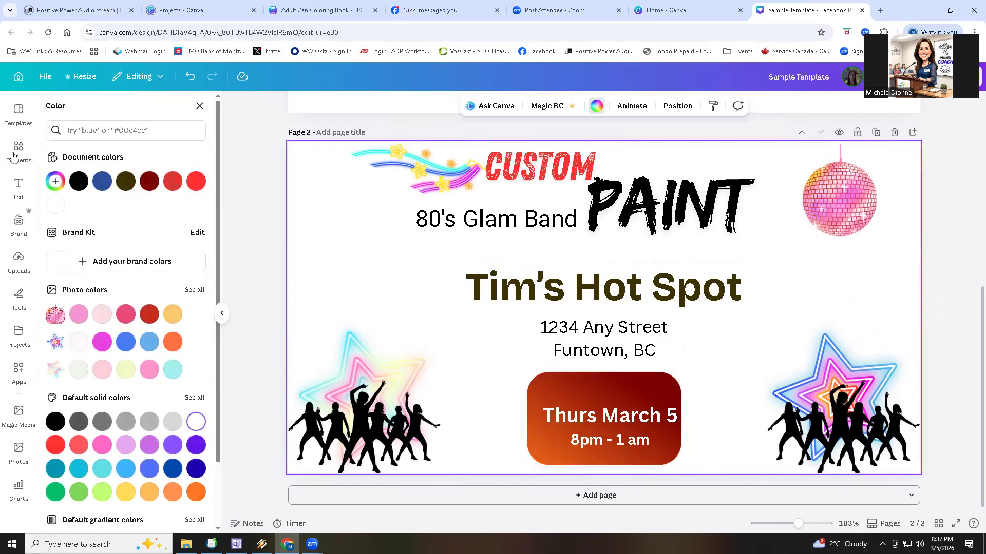
pyautogui.click(18, 149)
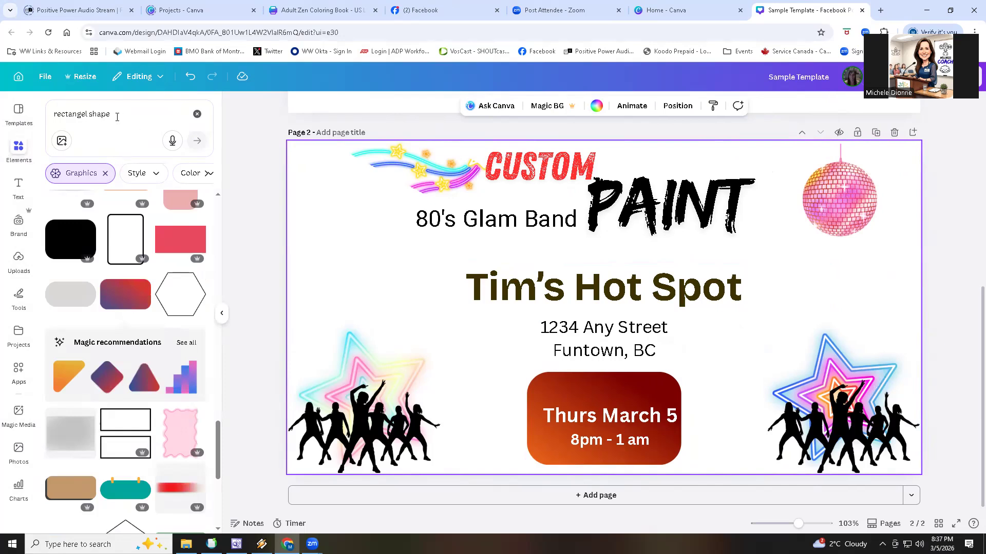
pyautogui.moveTo(117, 117); pyautogui.dragTo(47, 116)
pyautogui.write('bar')
pyautogui.press('BackSpace')
pyautogui.press('BackSpace')
pyautogui.press('BackSpace')
pyautogui.write('beer')
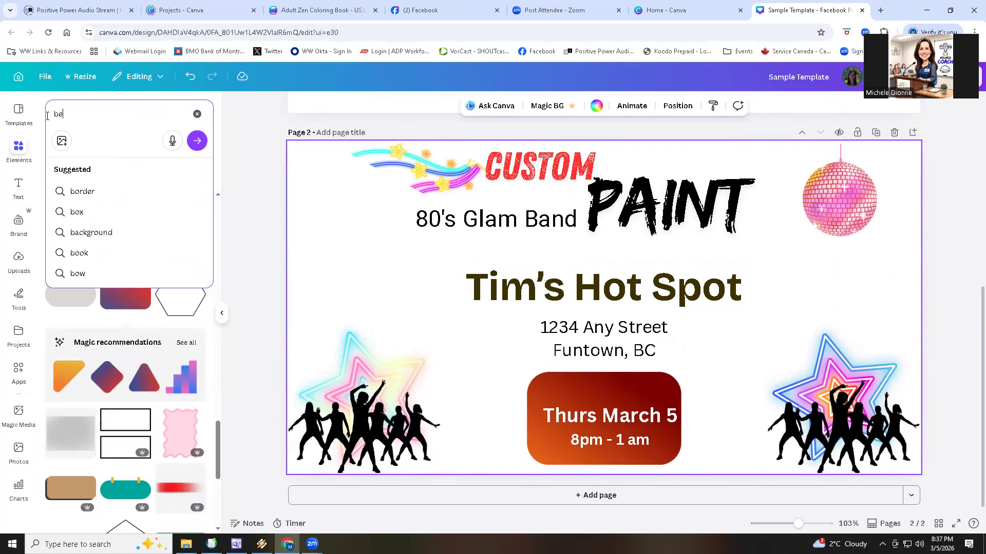
pyautogui.press('Return')
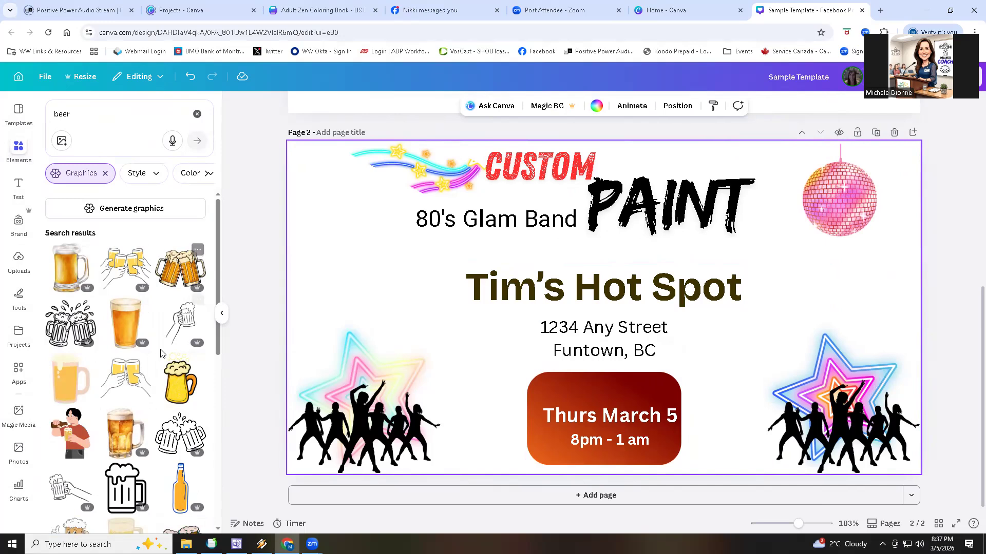
pyautogui.scroll(-5, 169, 298)
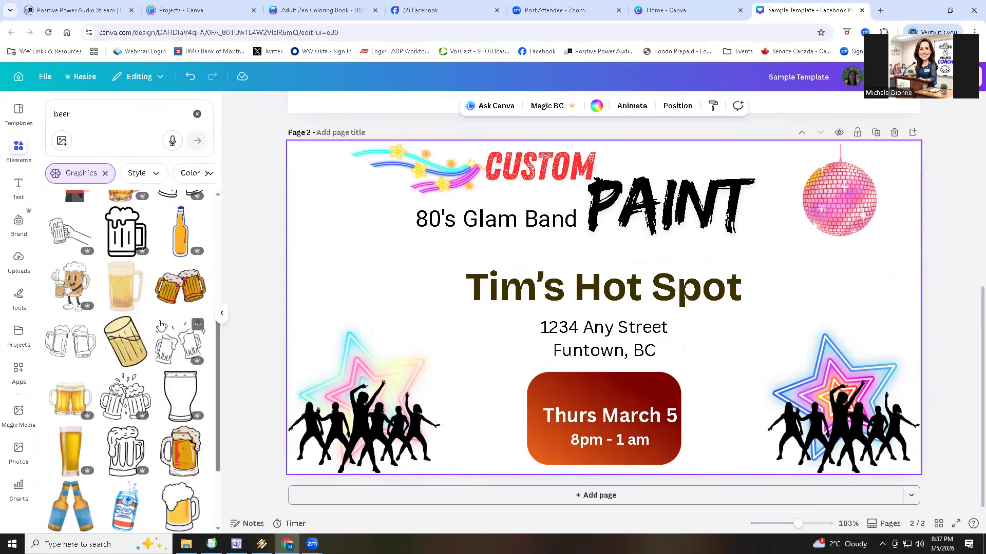
pyautogui.scroll(5, 160, 325)
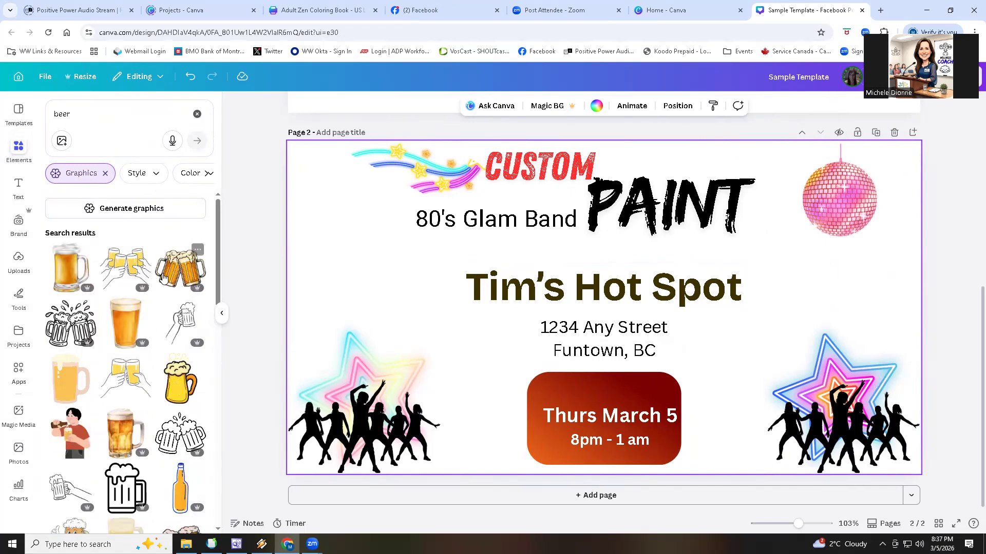
pyautogui.click(207, 176)
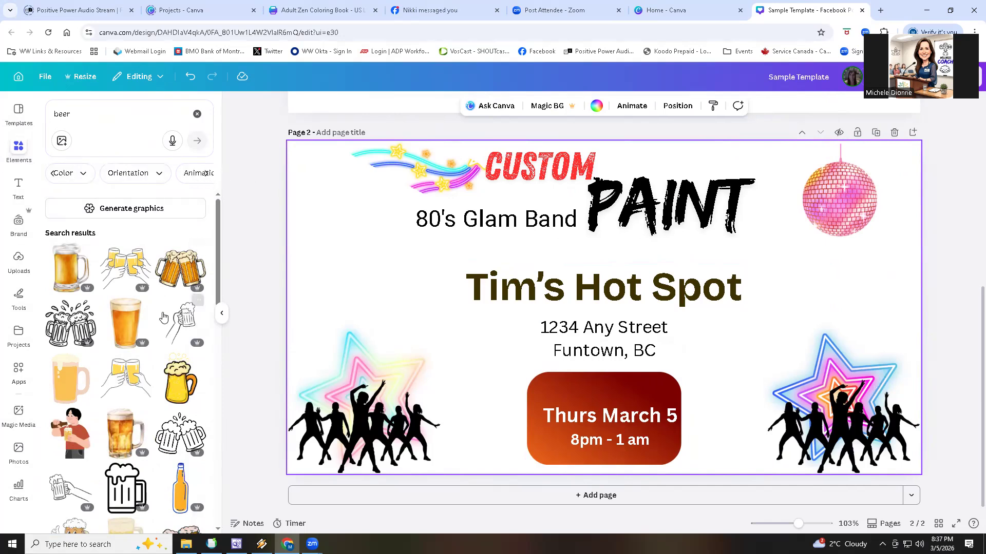
# Add the graphic of two full beer mugs from the results, shrink it and place it just left of the "1234 Any Street" address
pyautogui.scroll(-4, 163, 313)
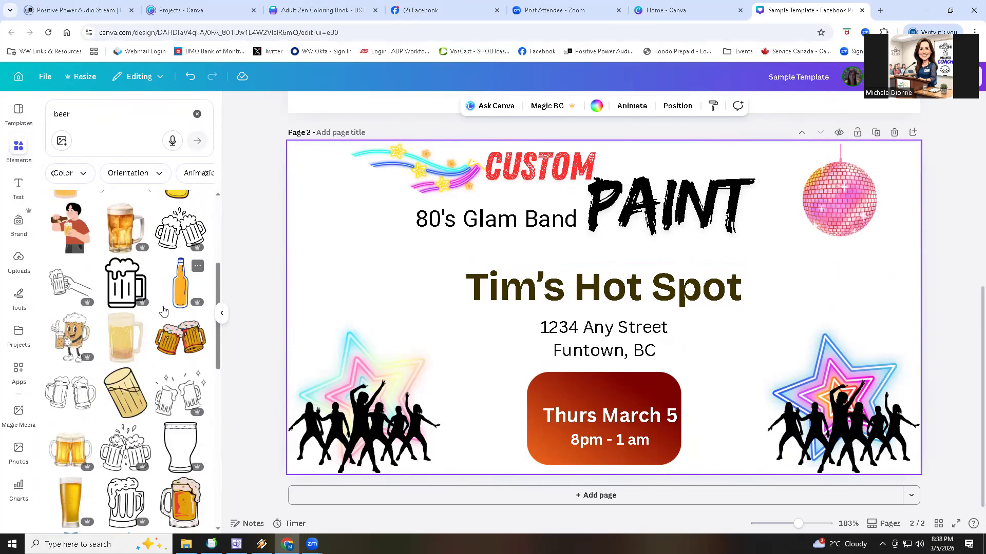
pyautogui.scroll(-3, 163, 310)
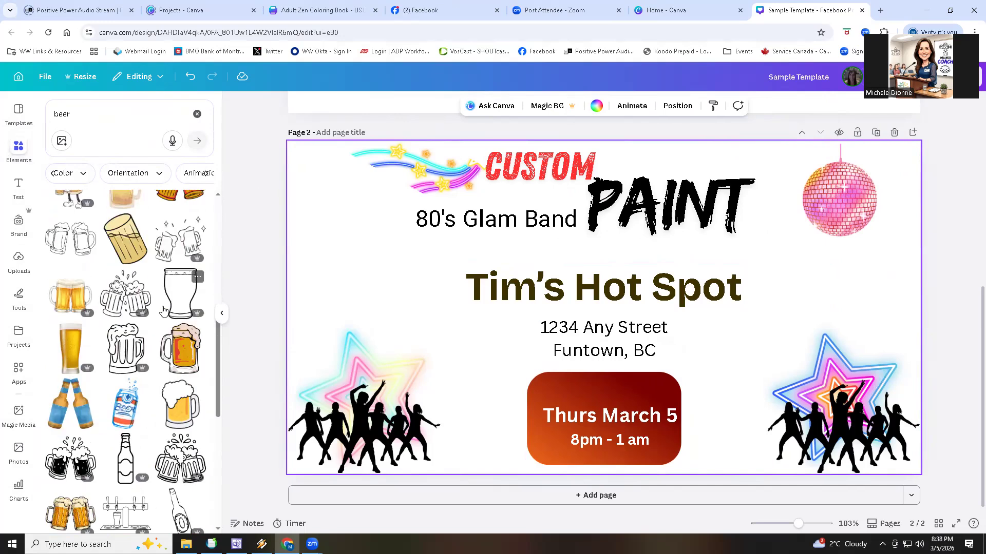
pyautogui.click(78, 302)
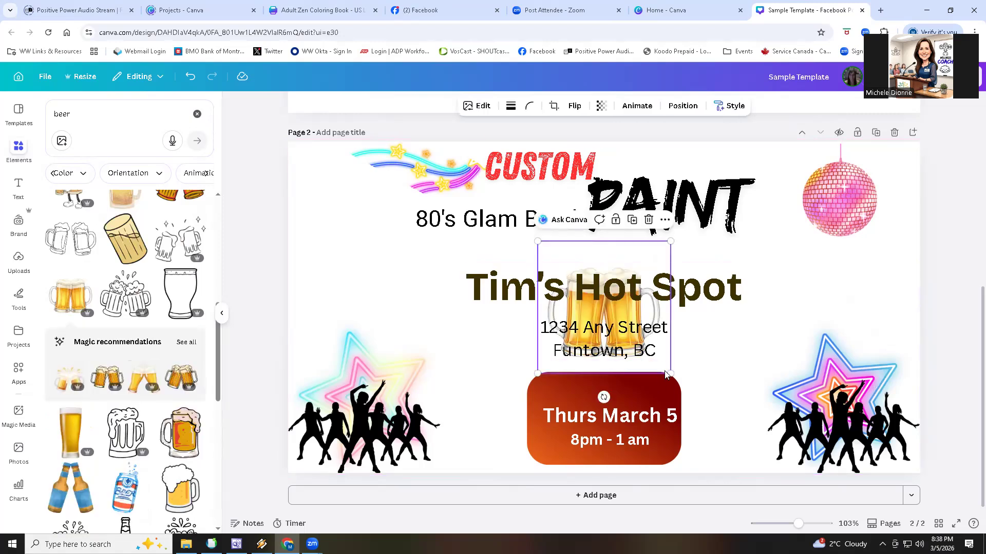
pyautogui.moveTo(650, 367); pyautogui.dragTo(435, 336)
pyautogui.moveTo(322, 217); pyautogui.dragTo(411, 288)
pyautogui.moveTo(443, 329); pyautogui.dragTo(512, 334)
pyautogui.click(341, 234)
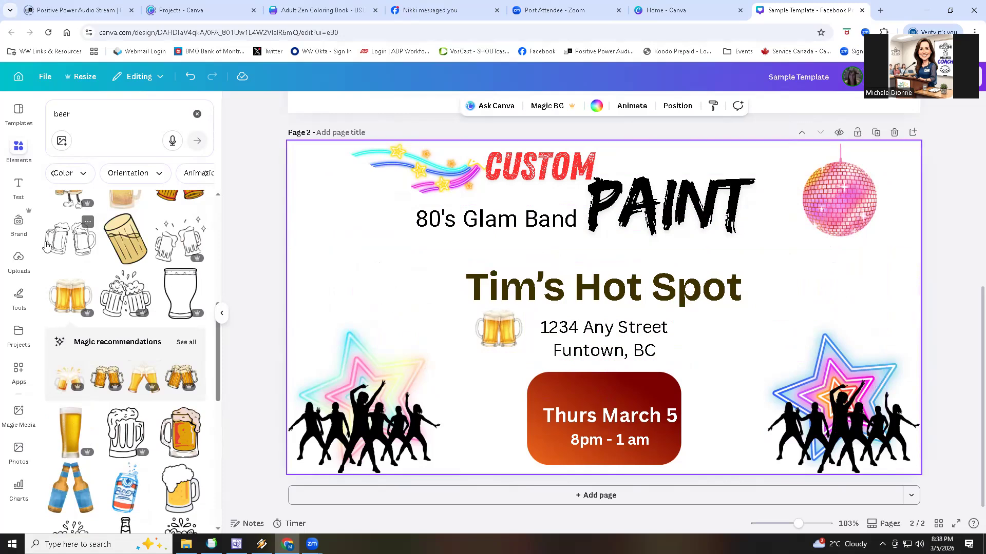
# Centre the "Thurs March 5" and "8pm - 1 am" text within the red-orange gradient rectangle
pyautogui.moveTo(628, 424); pyautogui.dragTo(622, 416)
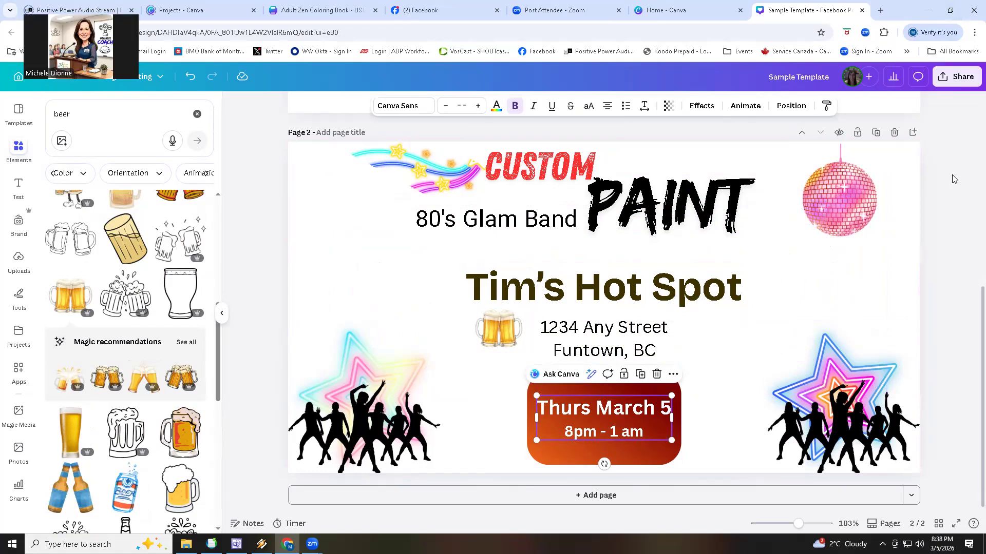
pyautogui.click(940, 286)
# Delete page 1, which holds only the "CUSTOM PAINT" title, keeping the full event page
pyautogui.scroll(6, 941, 286)
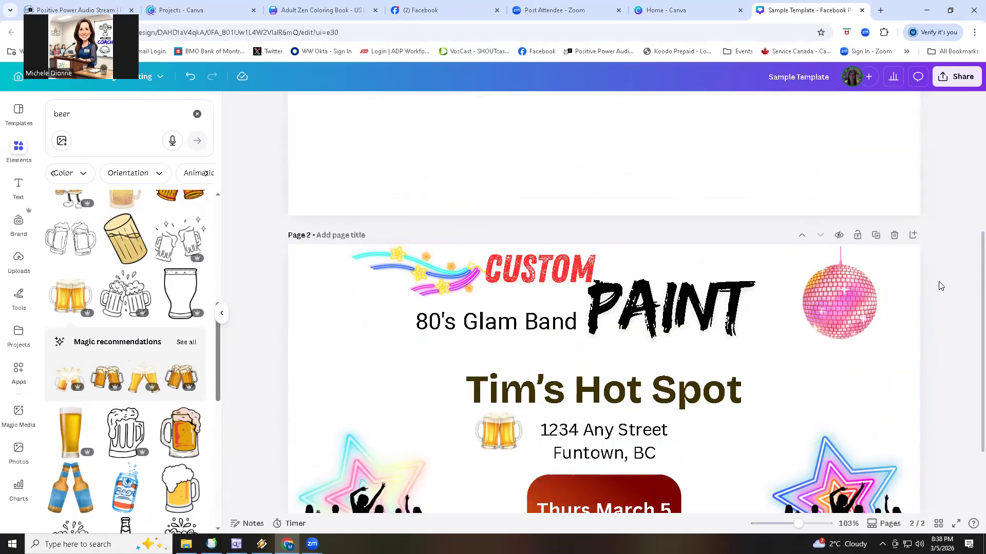
pyautogui.scroll(1, 844, 337)
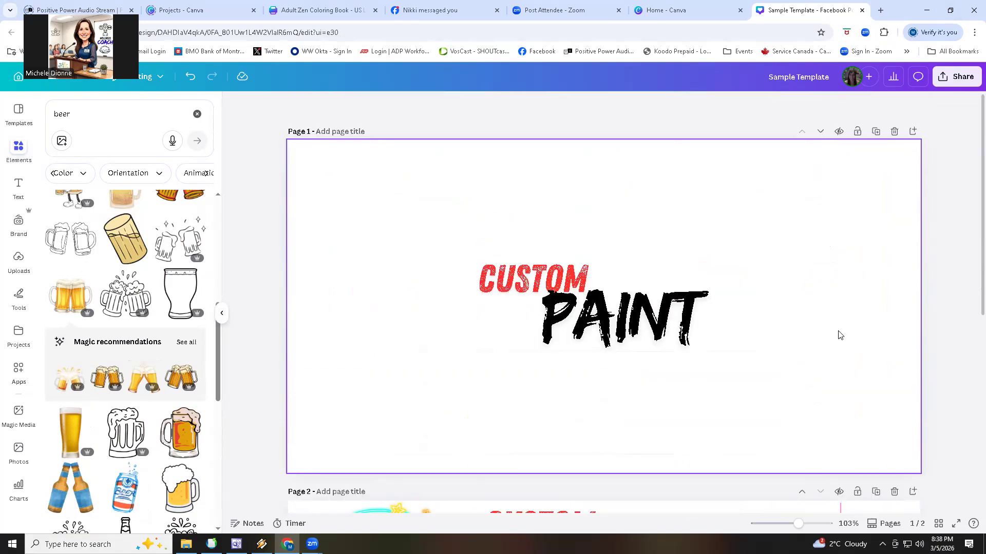
pyautogui.click(805, 284)
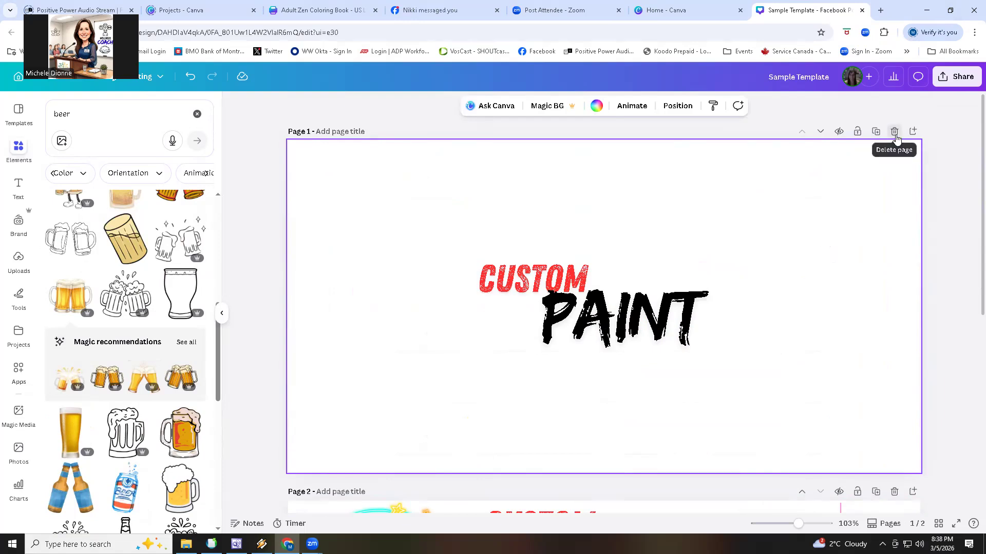
pyautogui.click(894, 132)
pyautogui.click(812, 274)
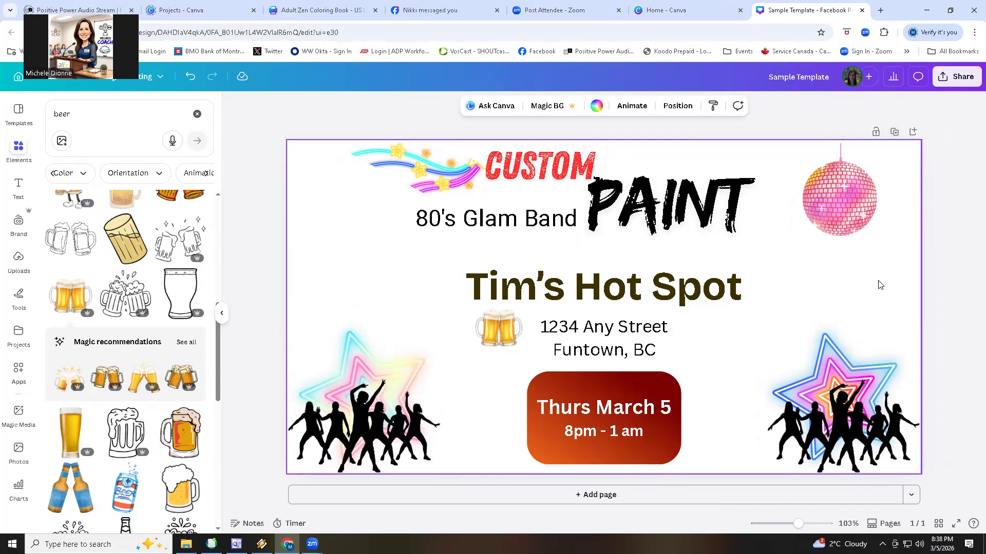
# Download the finished design as a JPG at size 1 and quality 80
pyautogui.click(967, 81)
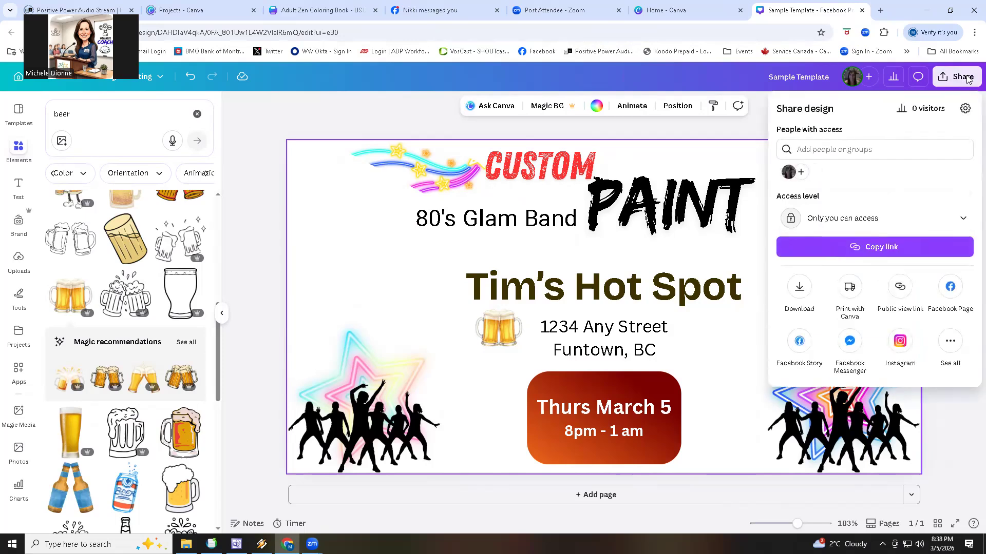
pyautogui.click(799, 292)
pyautogui.click(900, 156)
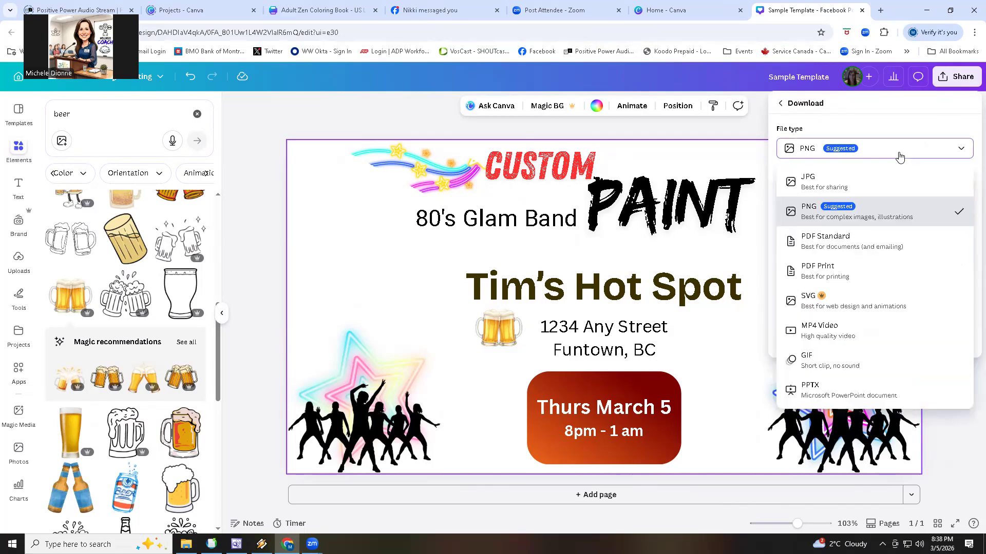
pyautogui.click(888, 186)
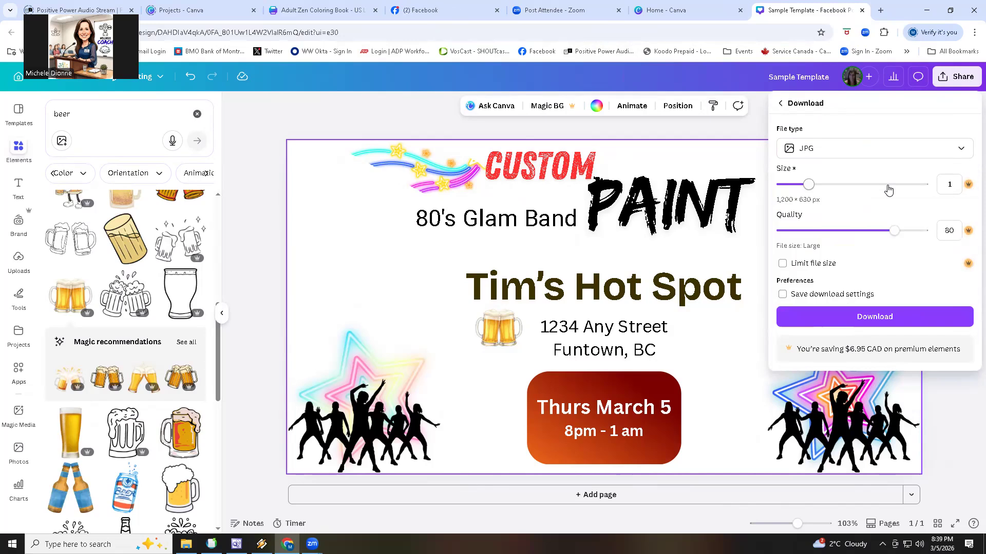
pyautogui.click(889, 316)
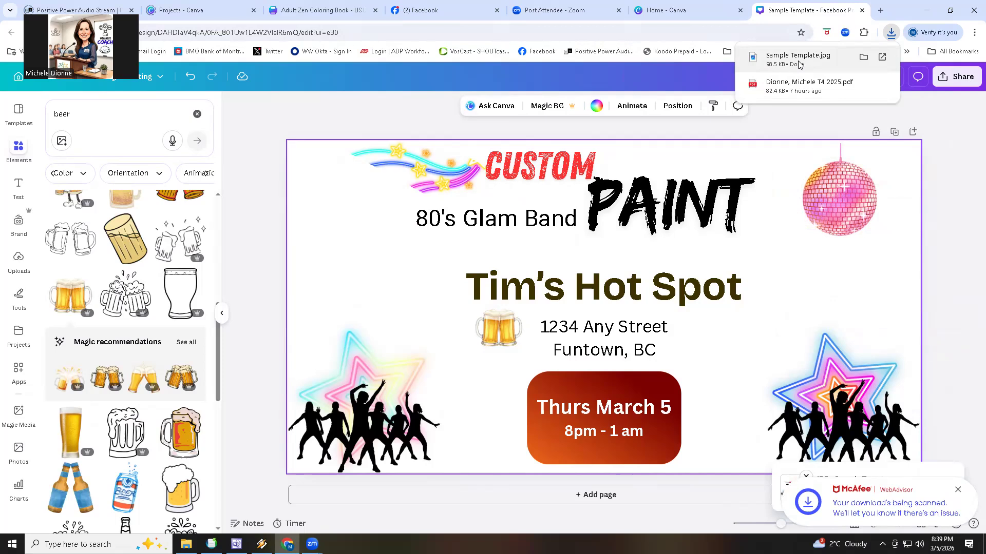
pyautogui.click(950, 241)
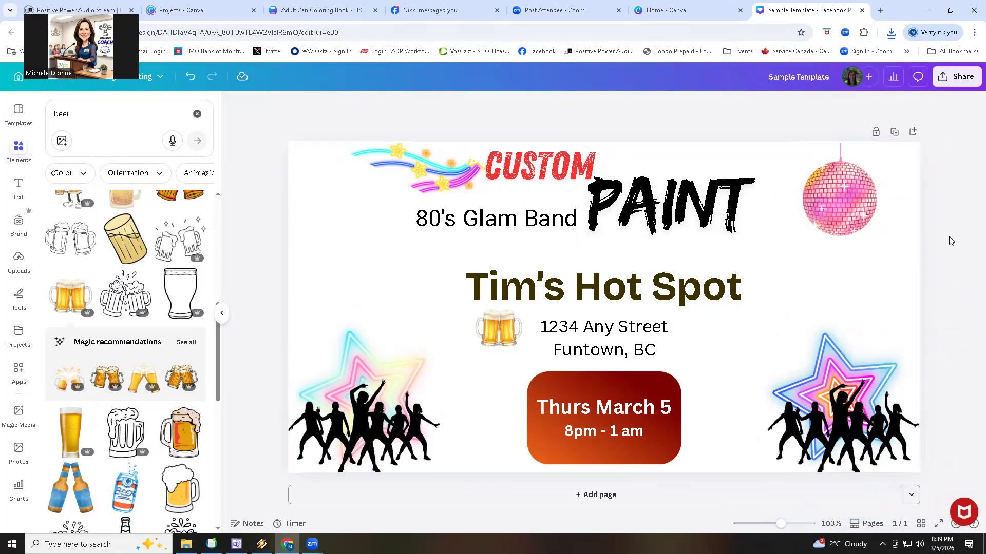